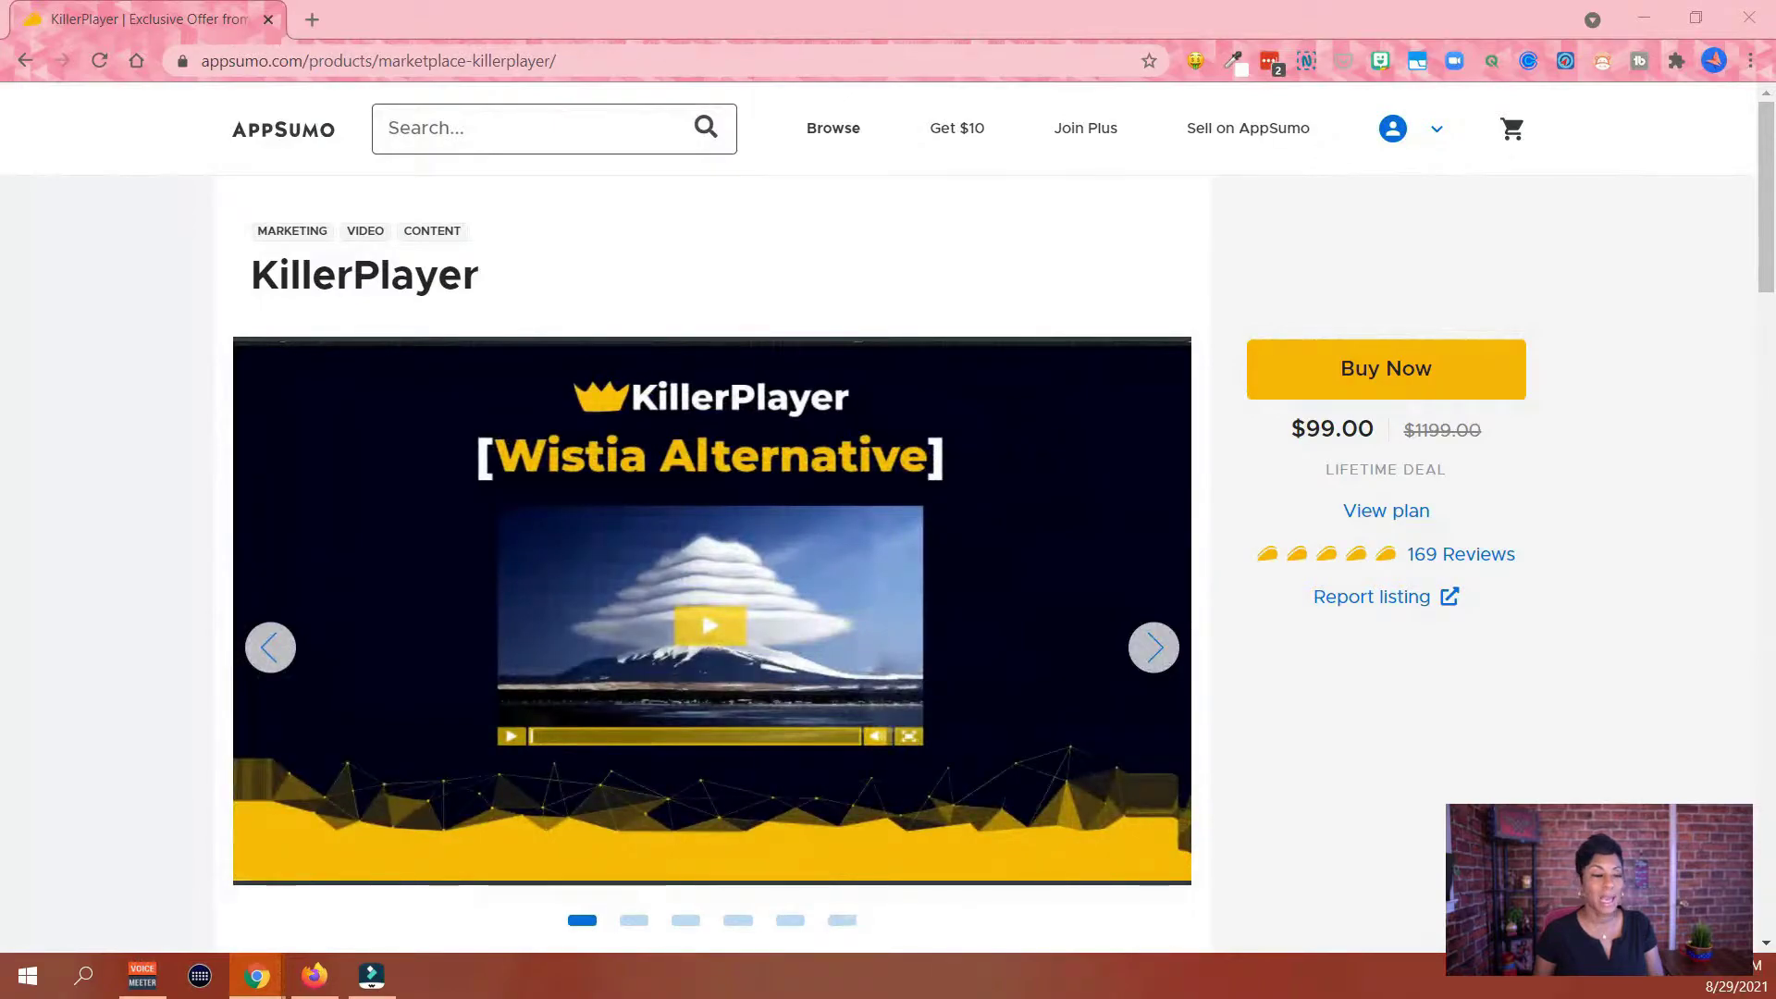
Browse through the gallery images on the KillerPlayer offer page to compare the sample player themes
scroll(1317, 718, down, 1)
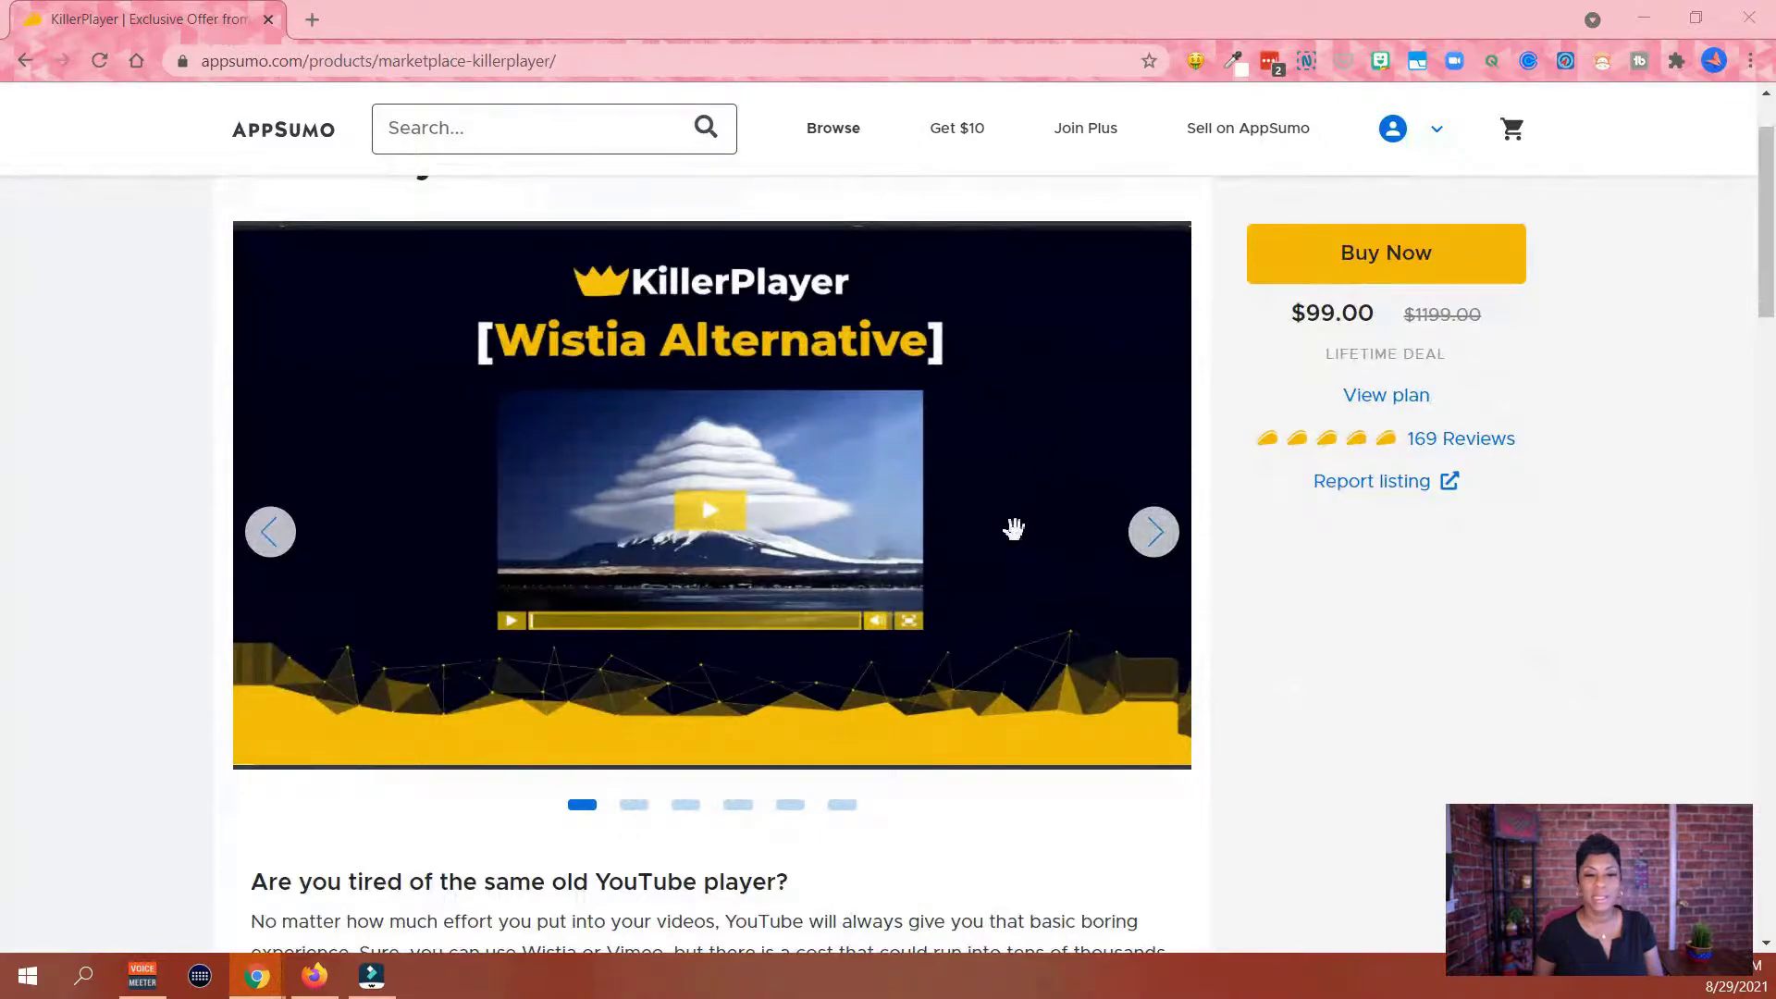
click(1154, 536)
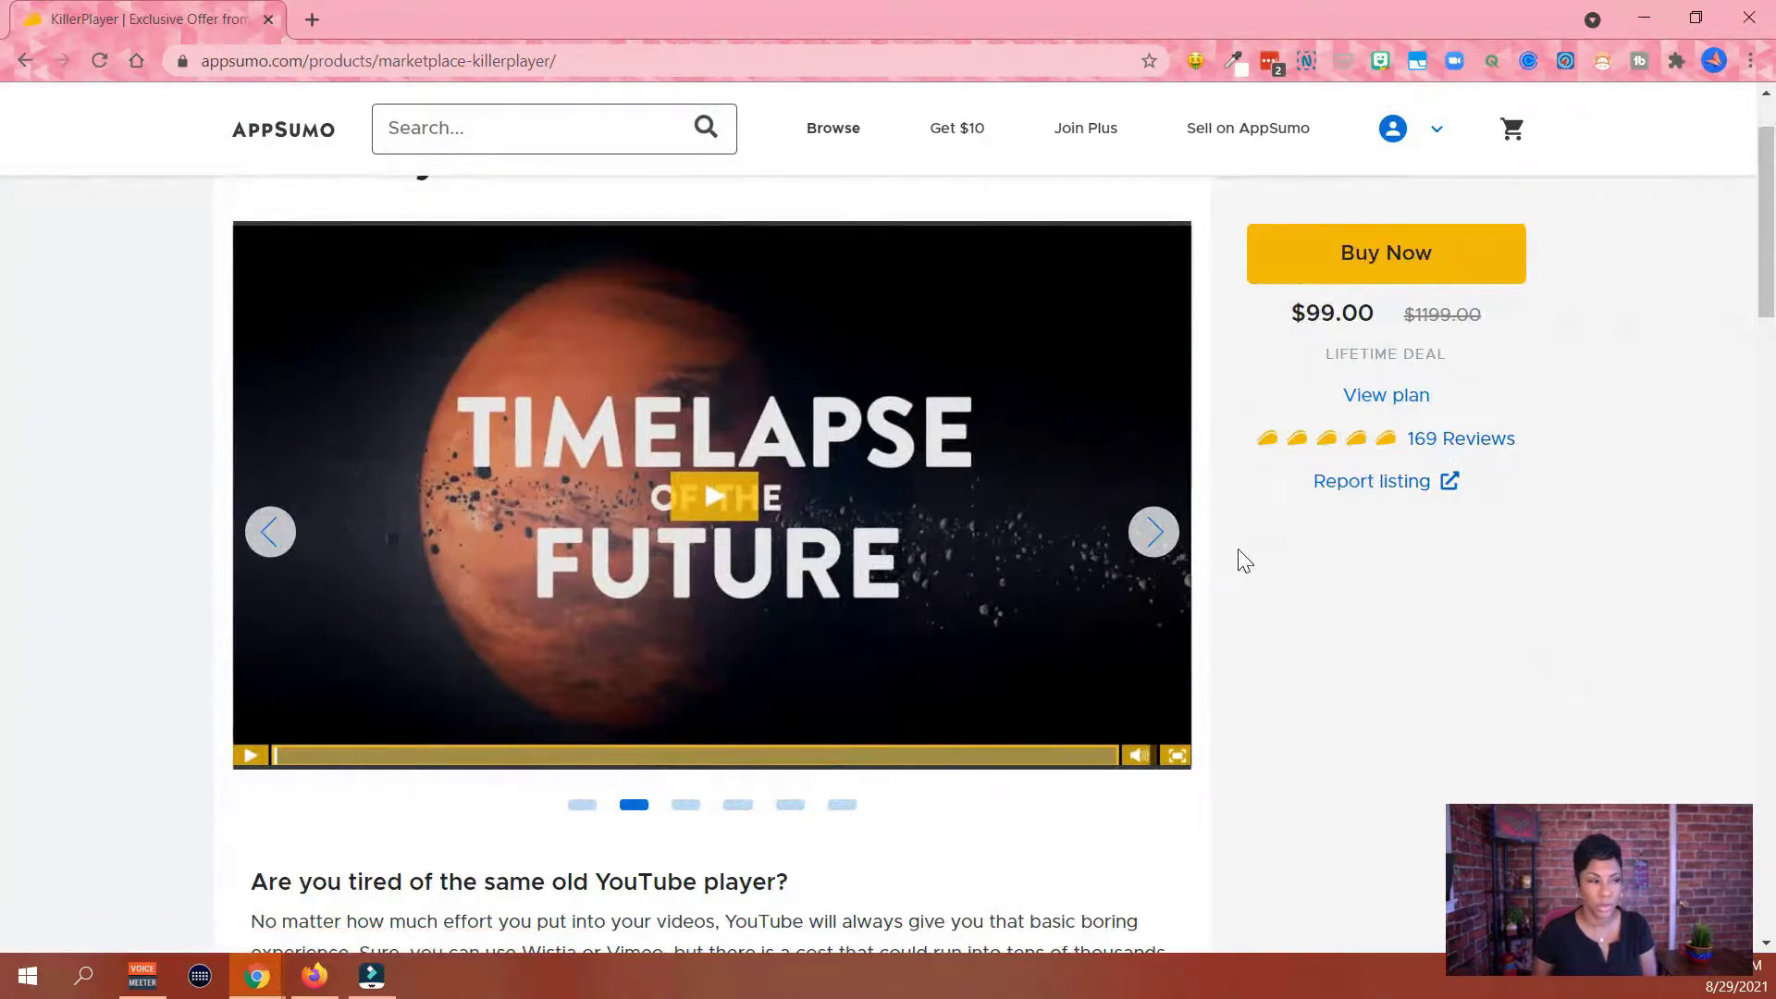
click(1167, 555)
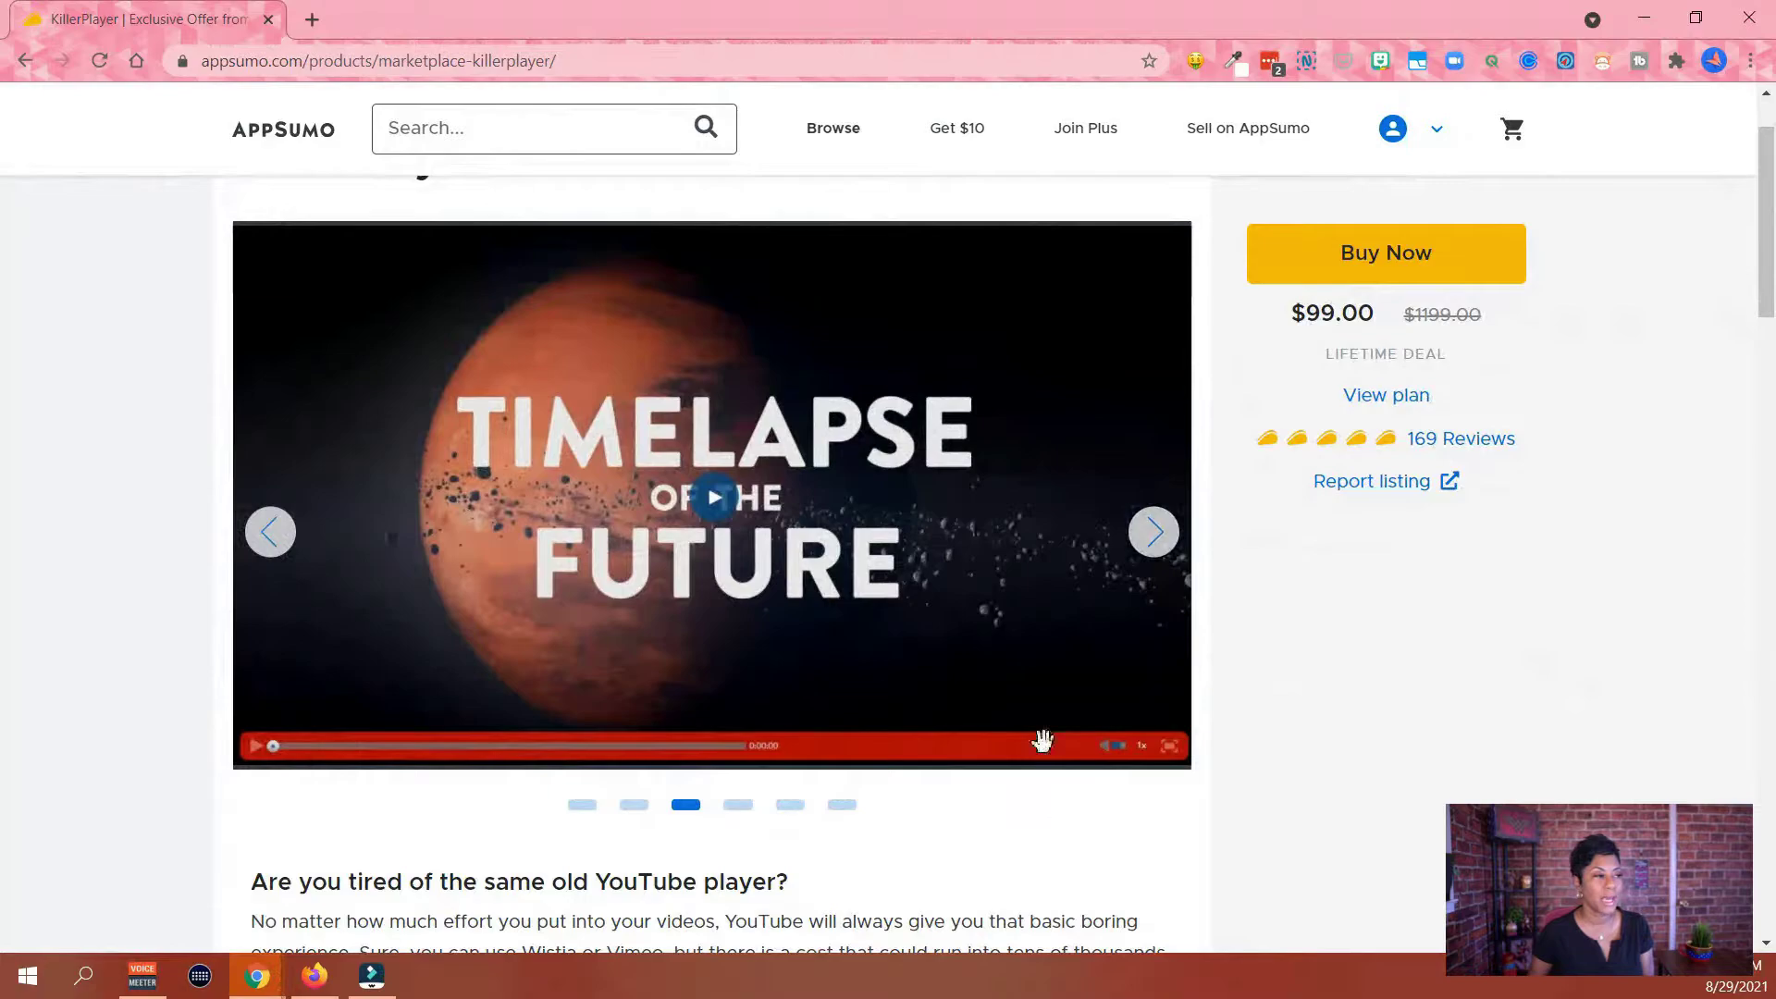
click(1156, 555)
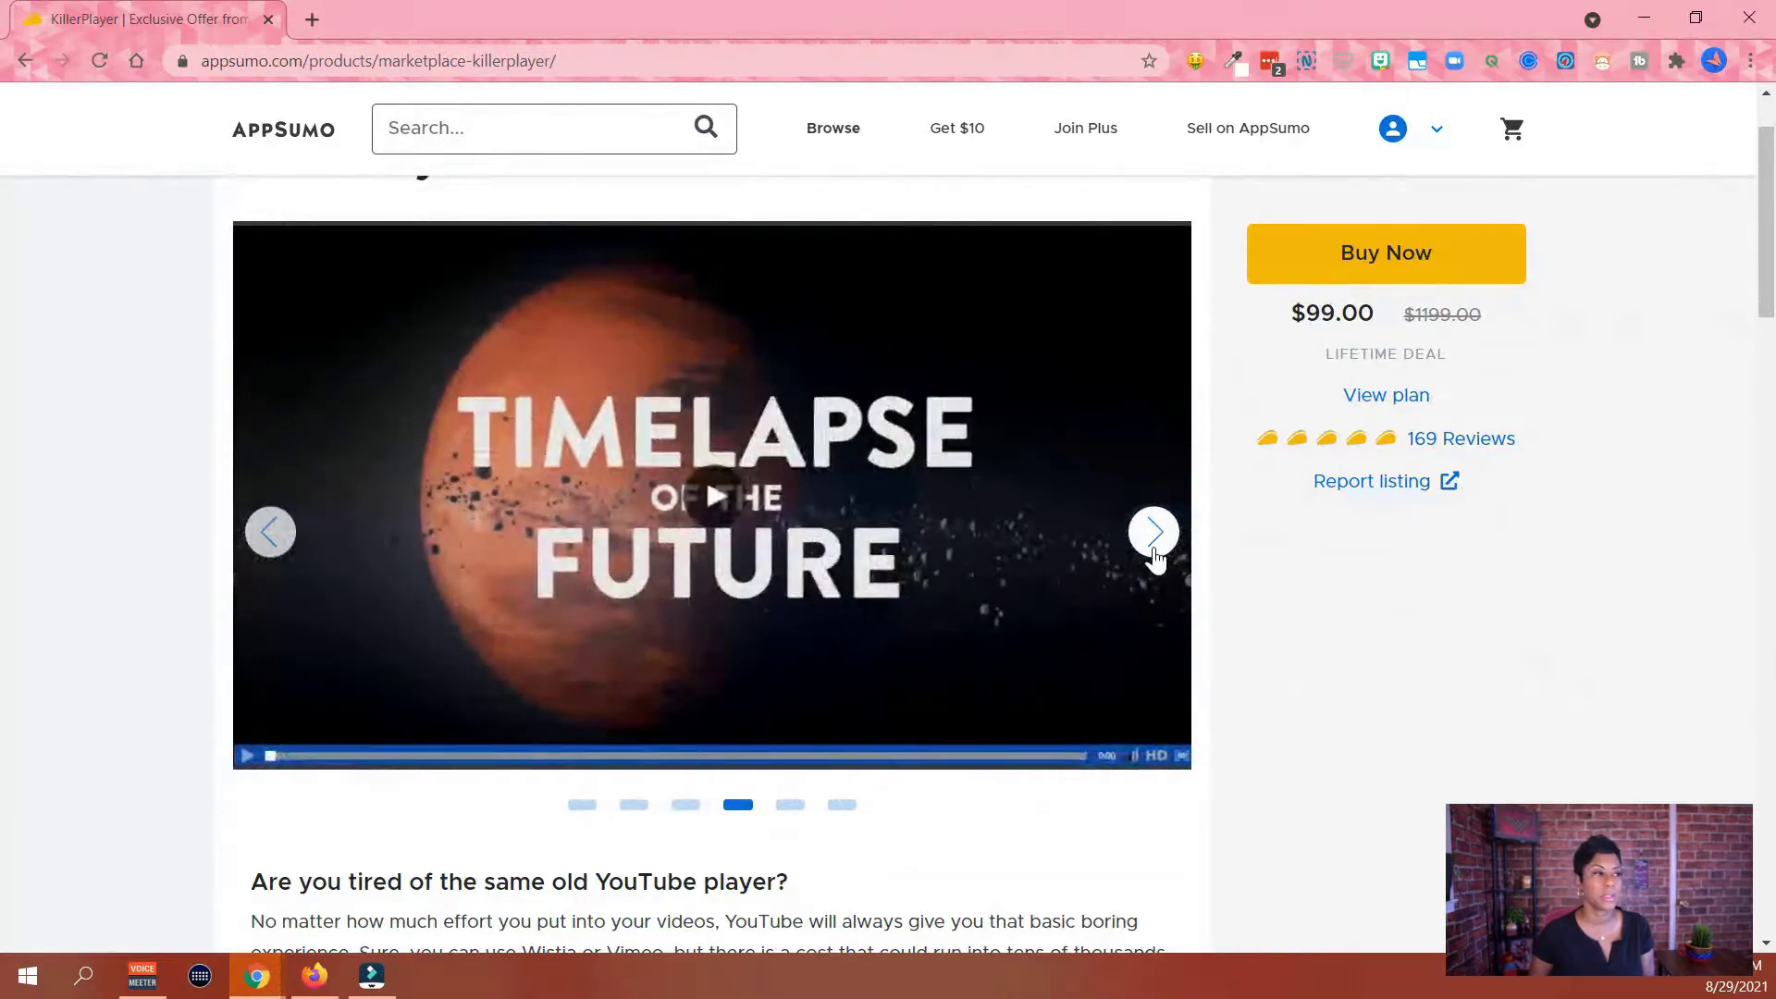
click(1155, 556)
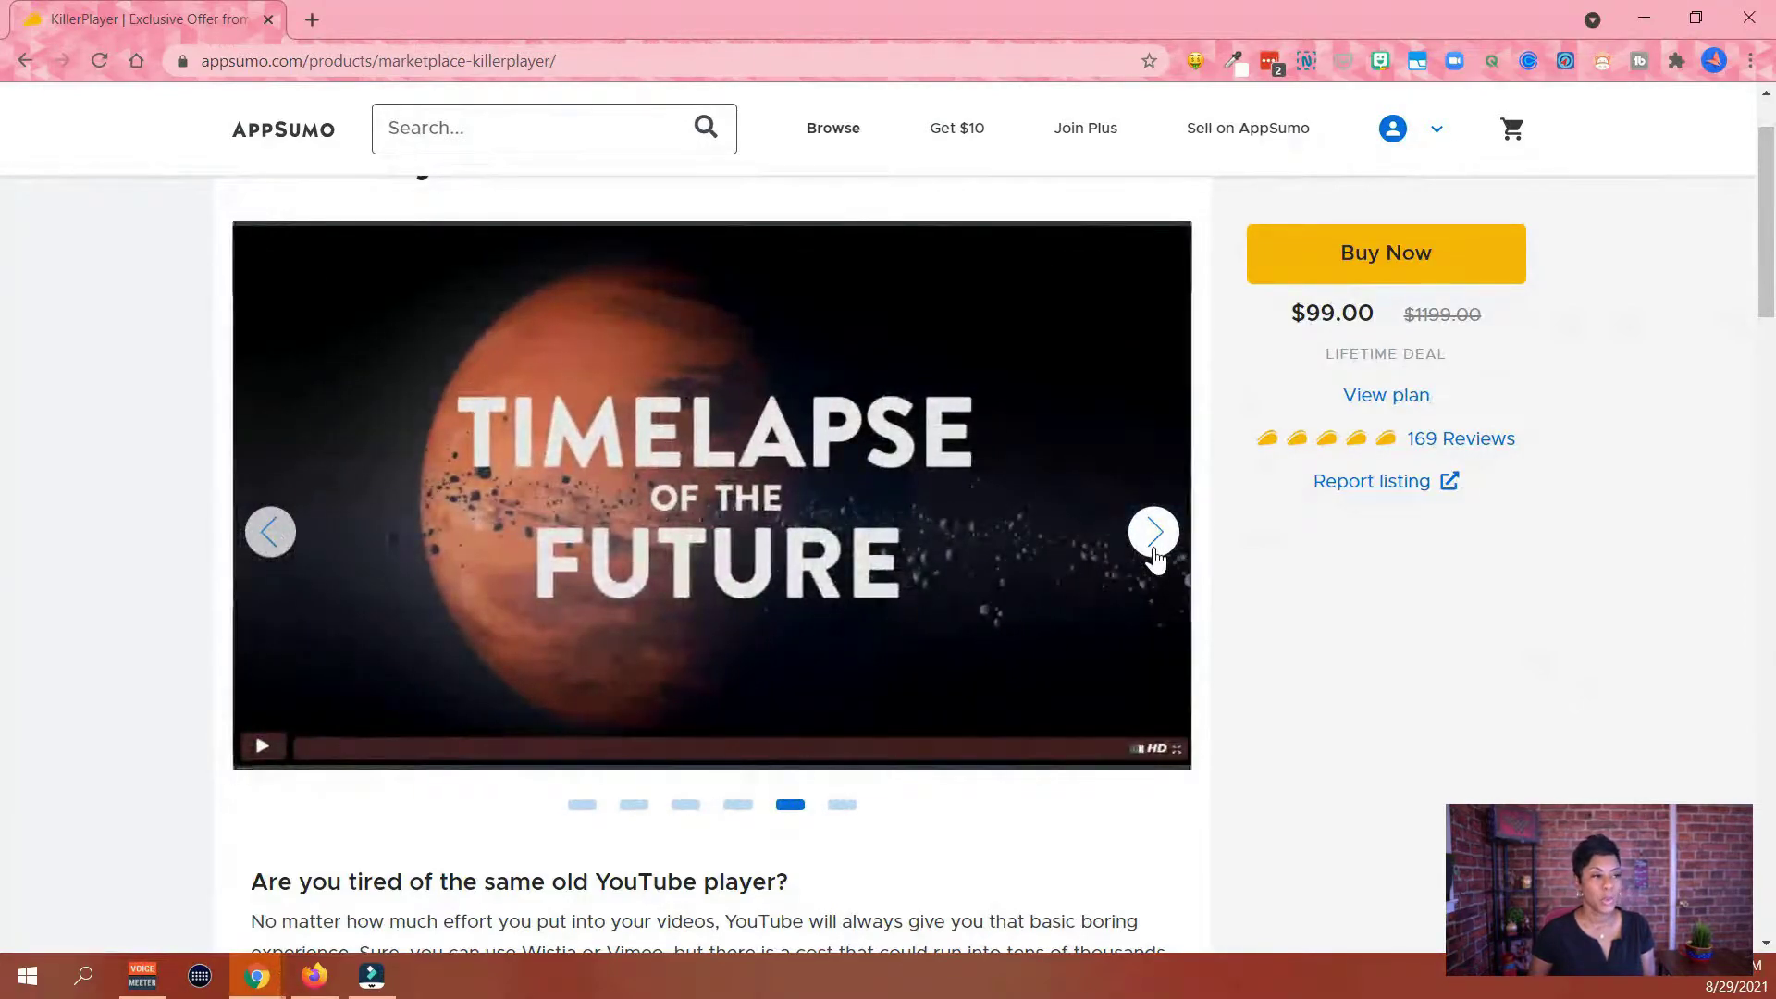
click(1156, 555)
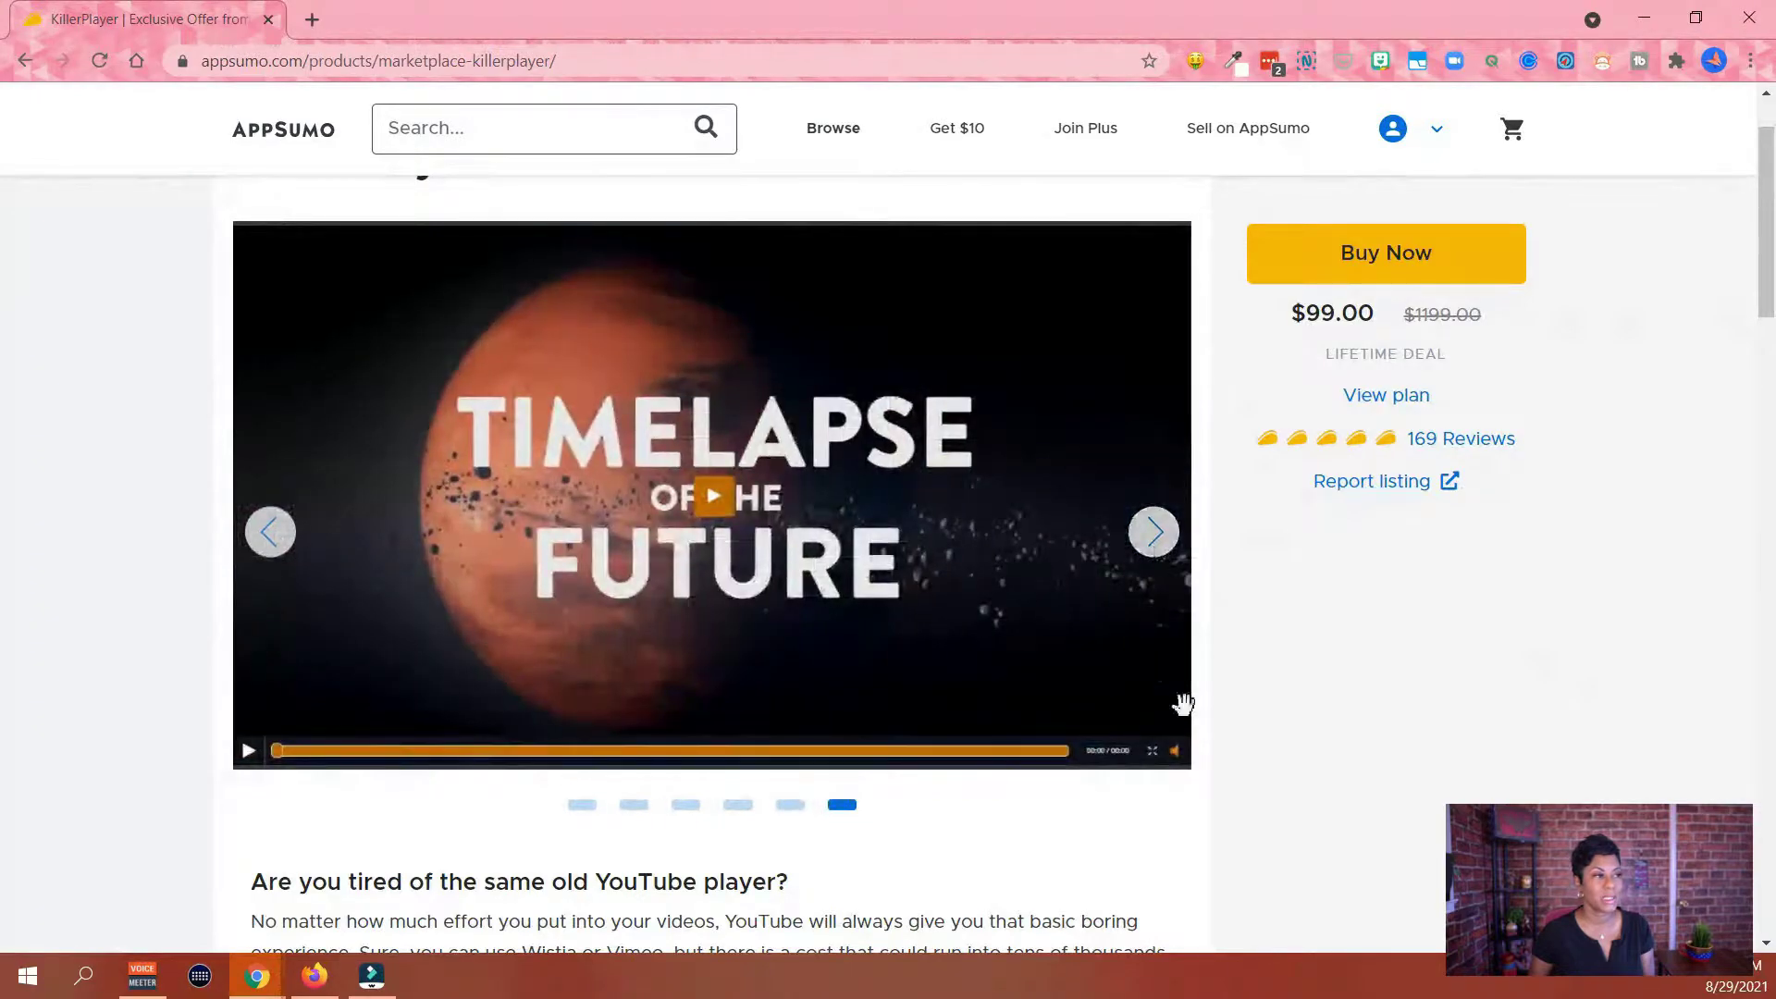
Read the KillerPlayer offer's description, deal terms and list of included plan features
scroll(1219, 731, down, 1)
scroll(1221, 733, down, 5)
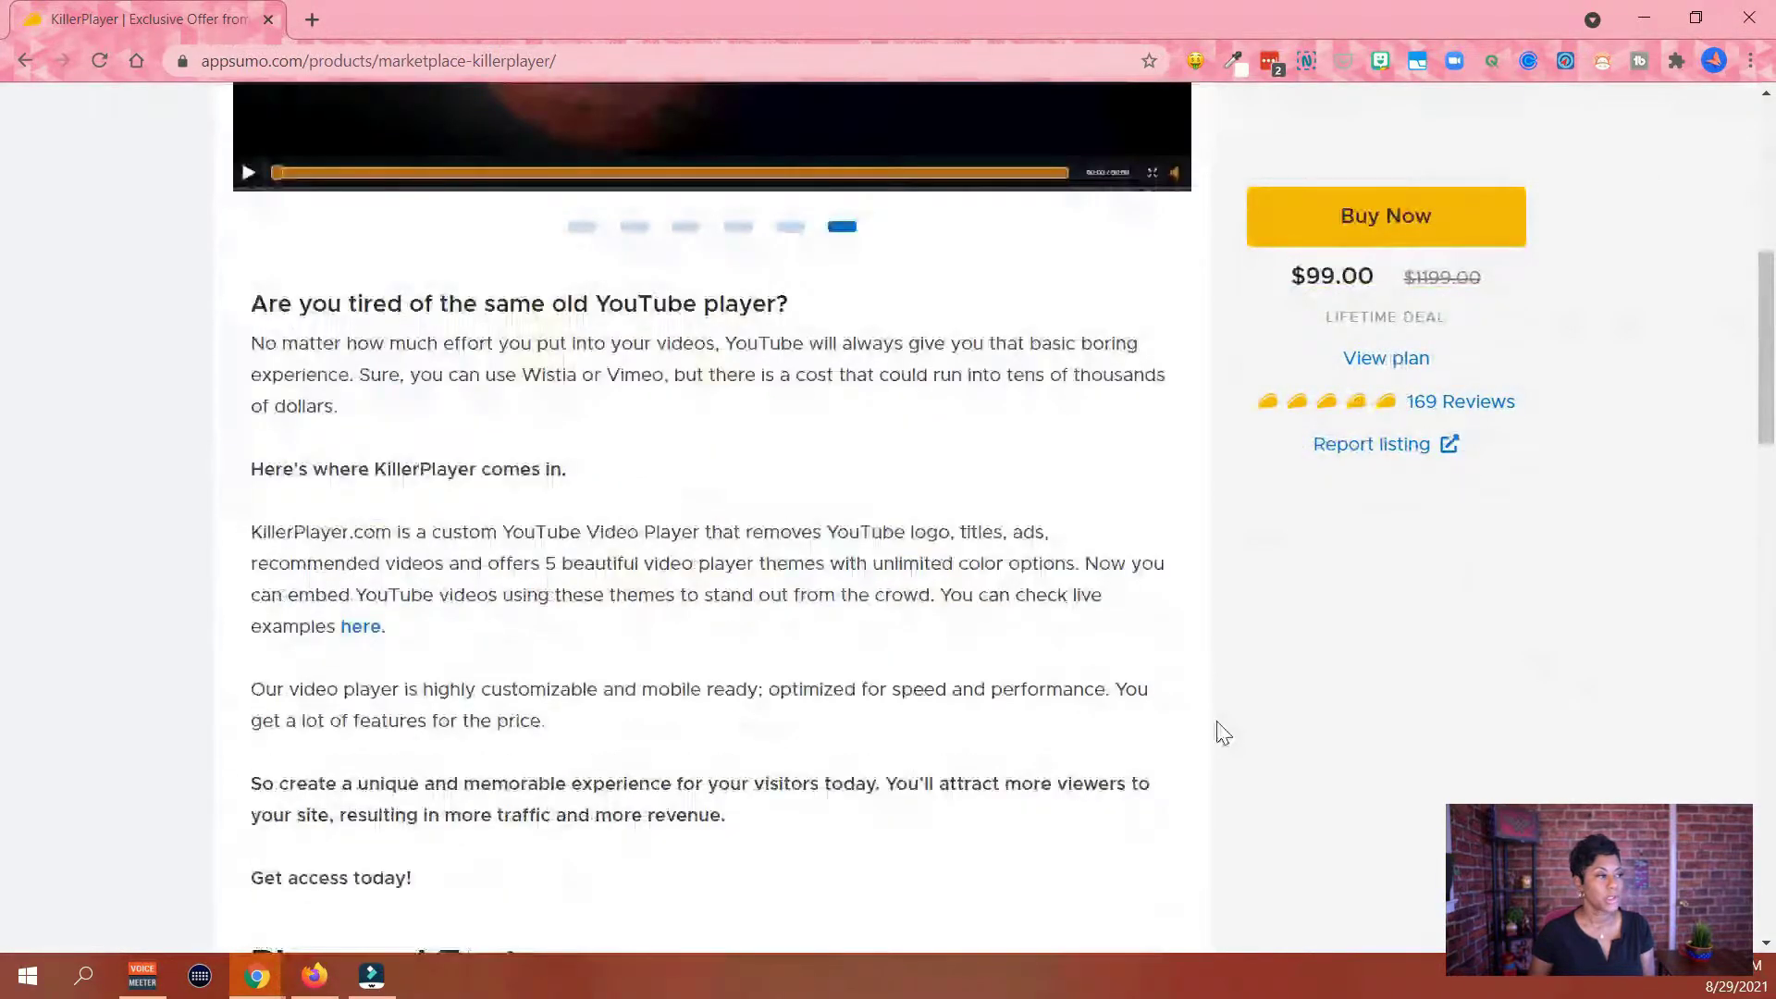
scroll(1219, 733, down, 6)
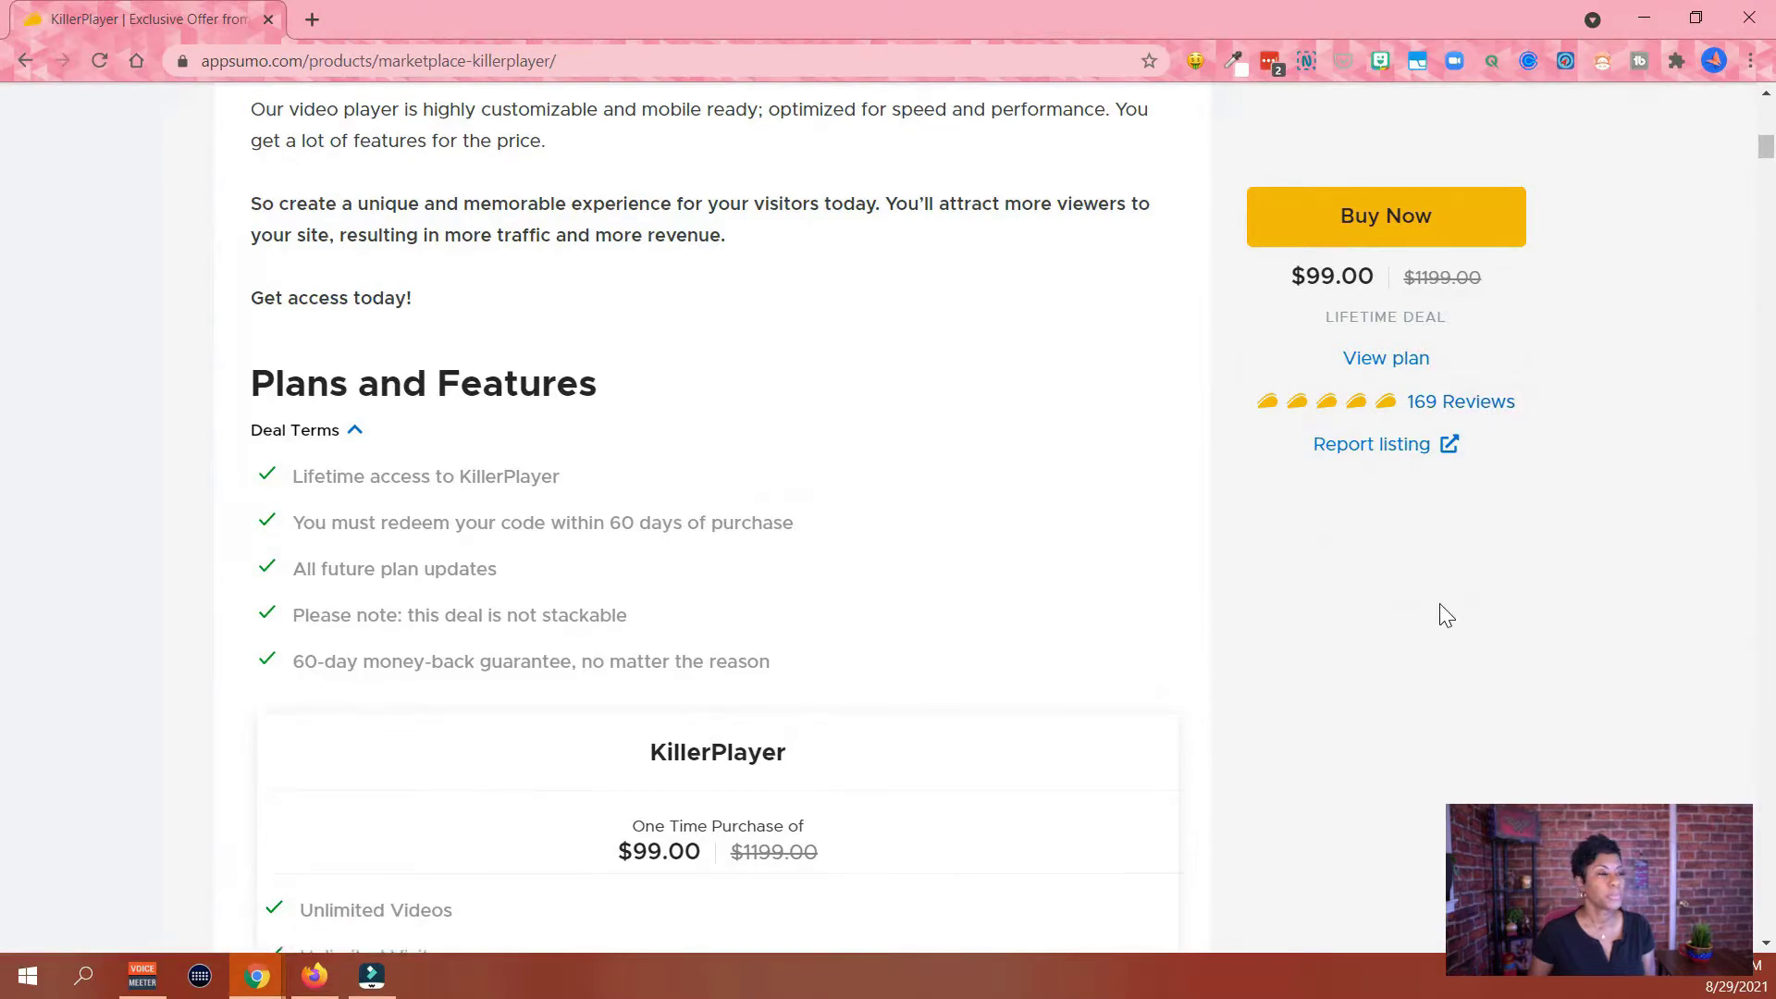
scroll(1446, 615, down, 3)
scroll(1446, 615, down, 4)
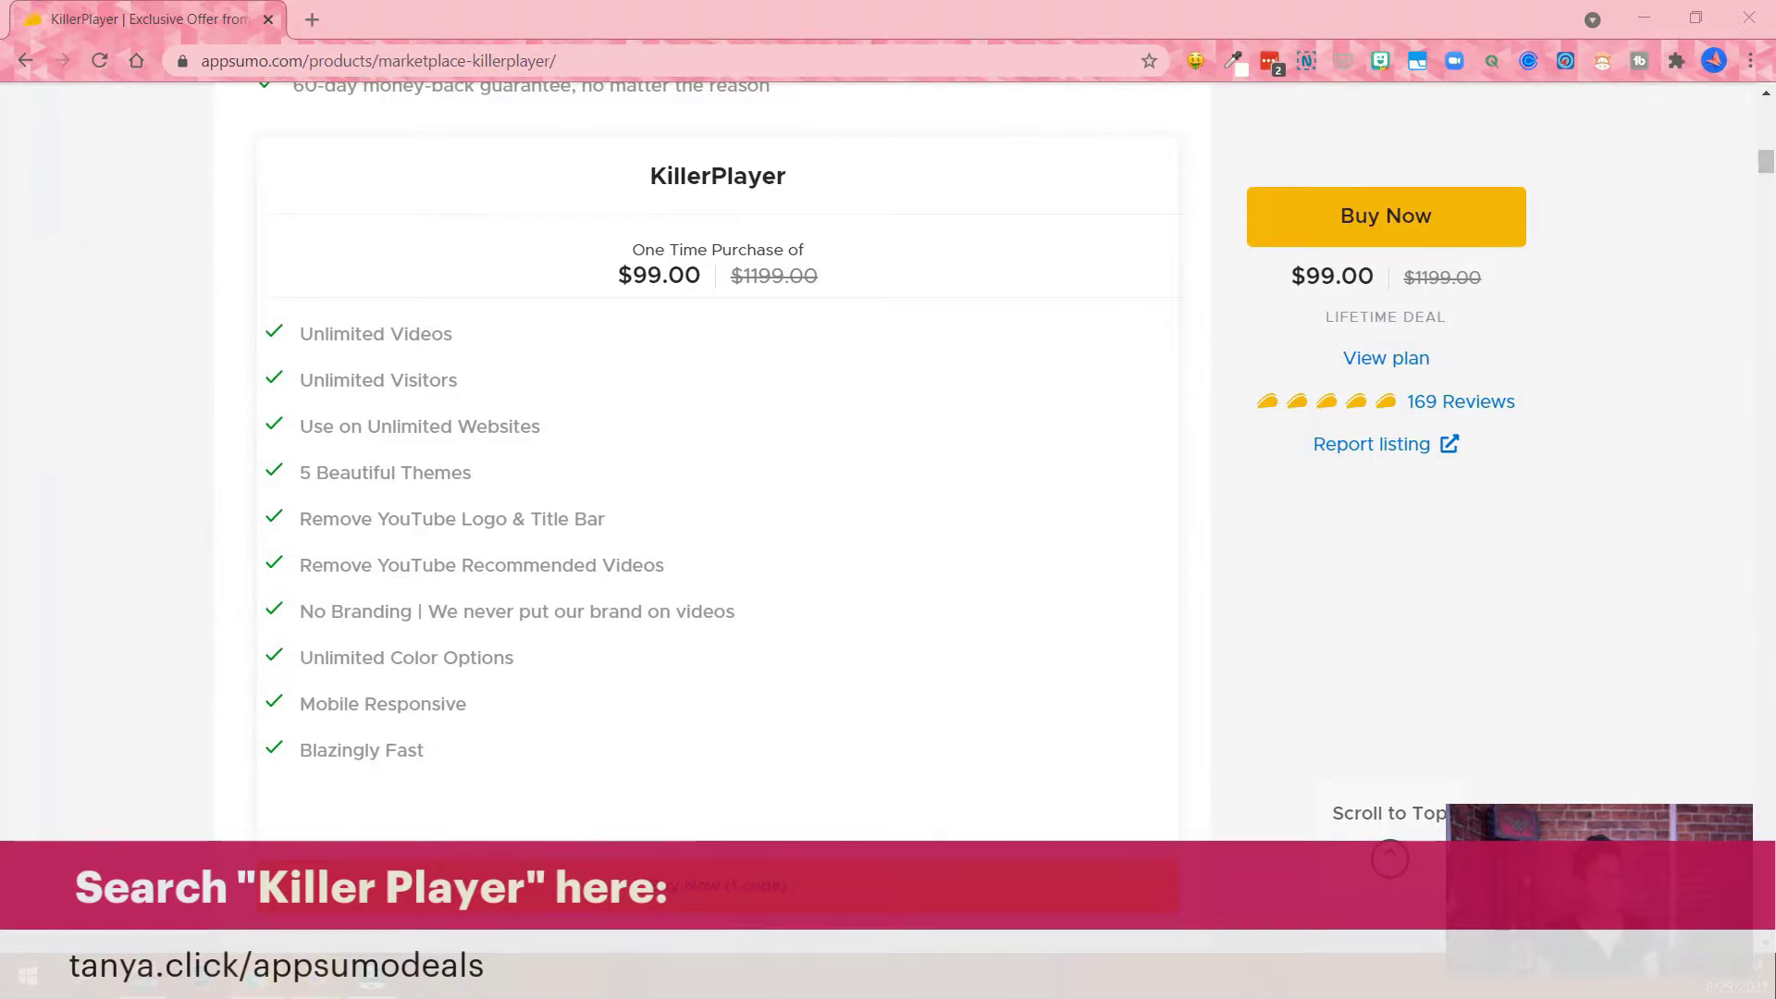
Search AppSumo for "killer player" using the suggested KillerPlayer search and open the matching offer
scroll(601, 379, up, 5)
scroll(597, 398, up, 5)
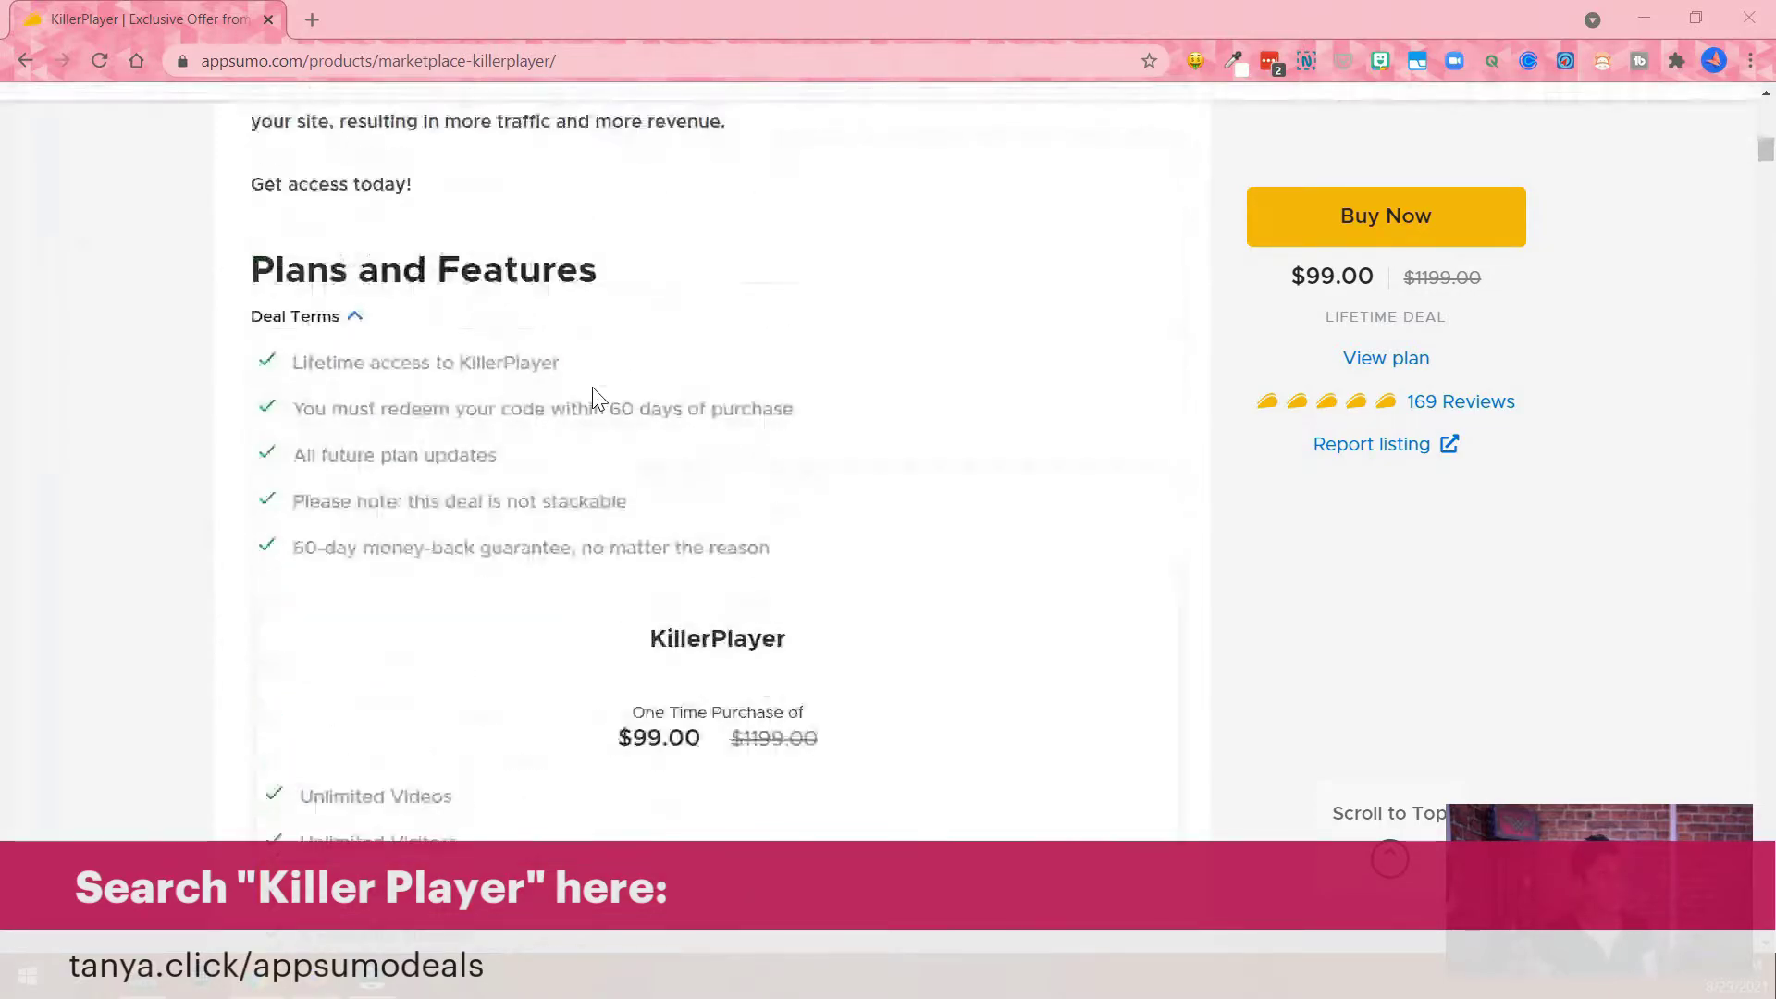
click(472, 137)
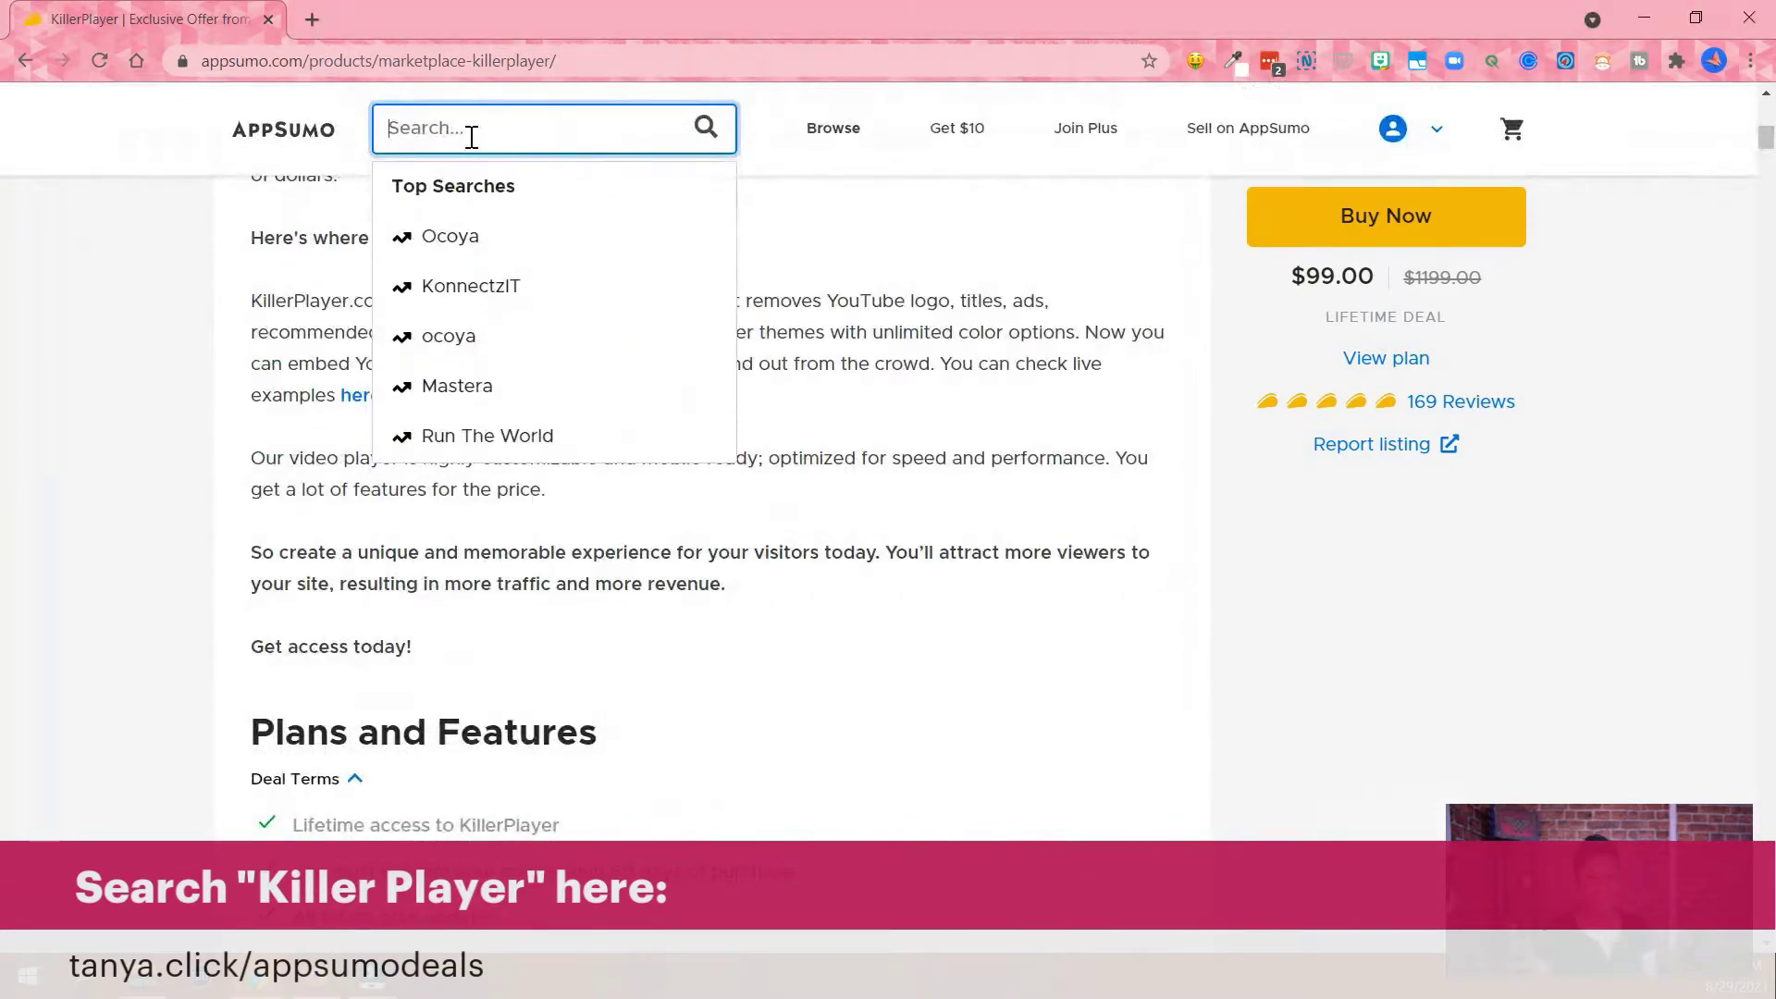
text(killer player)
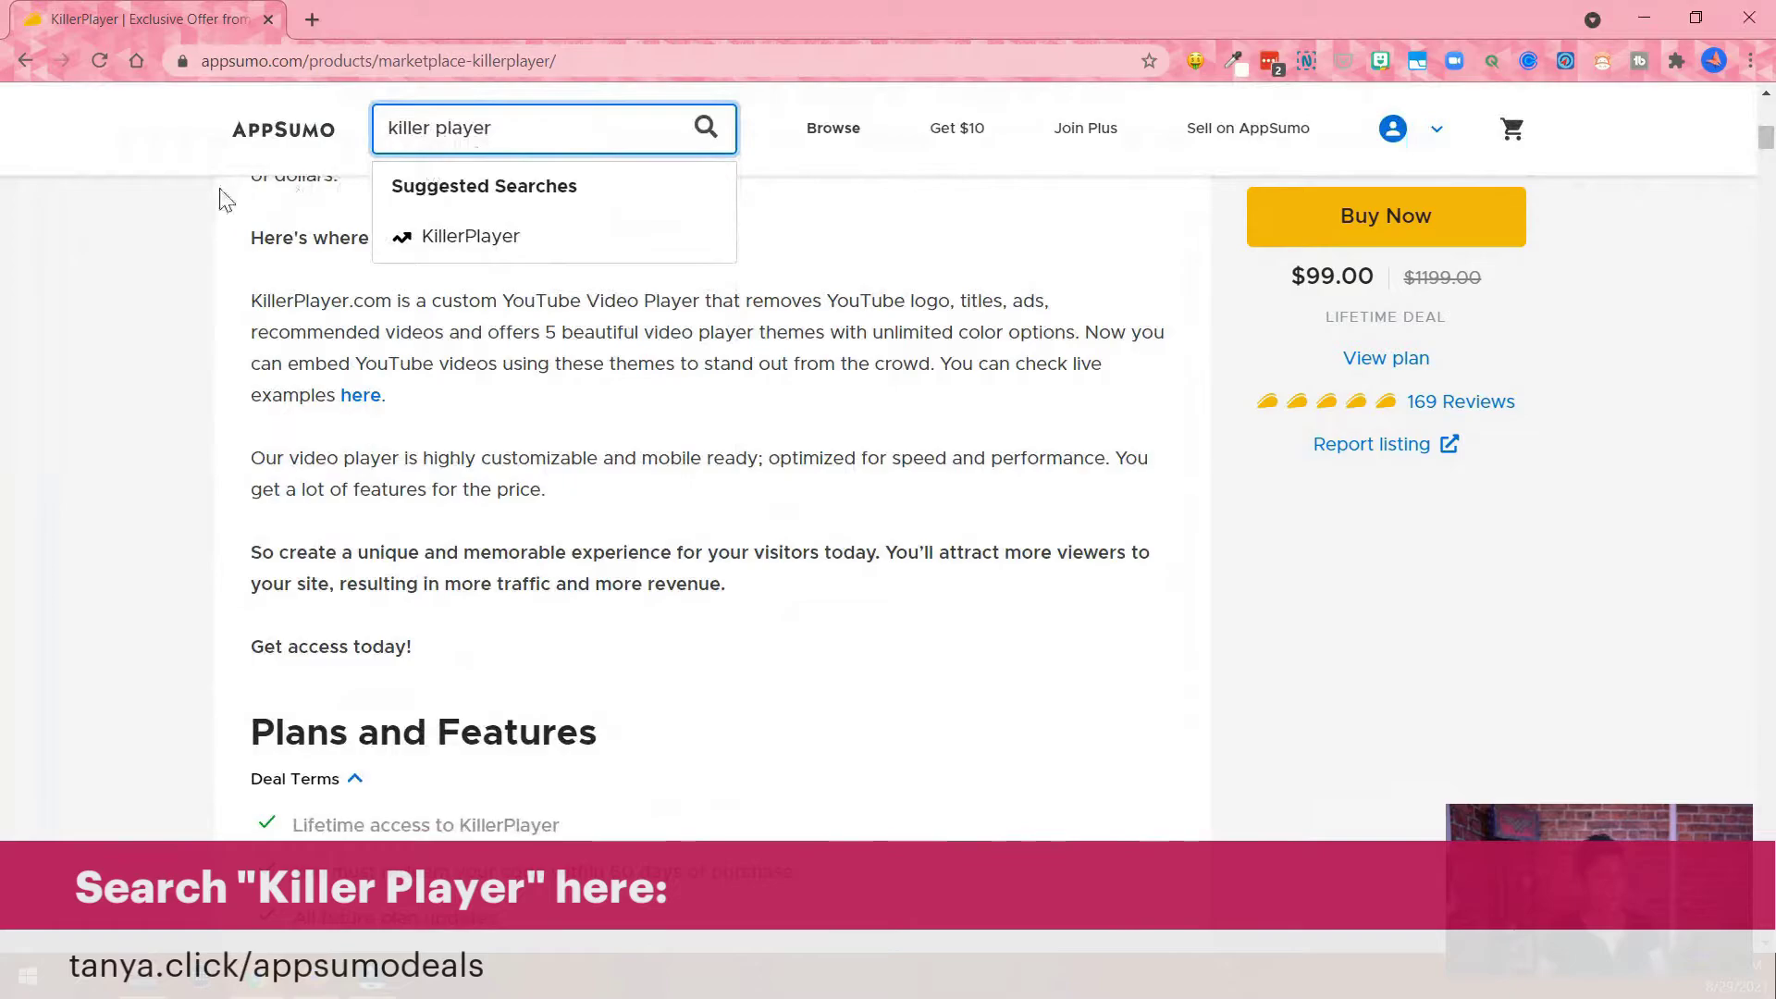
click(453, 237)
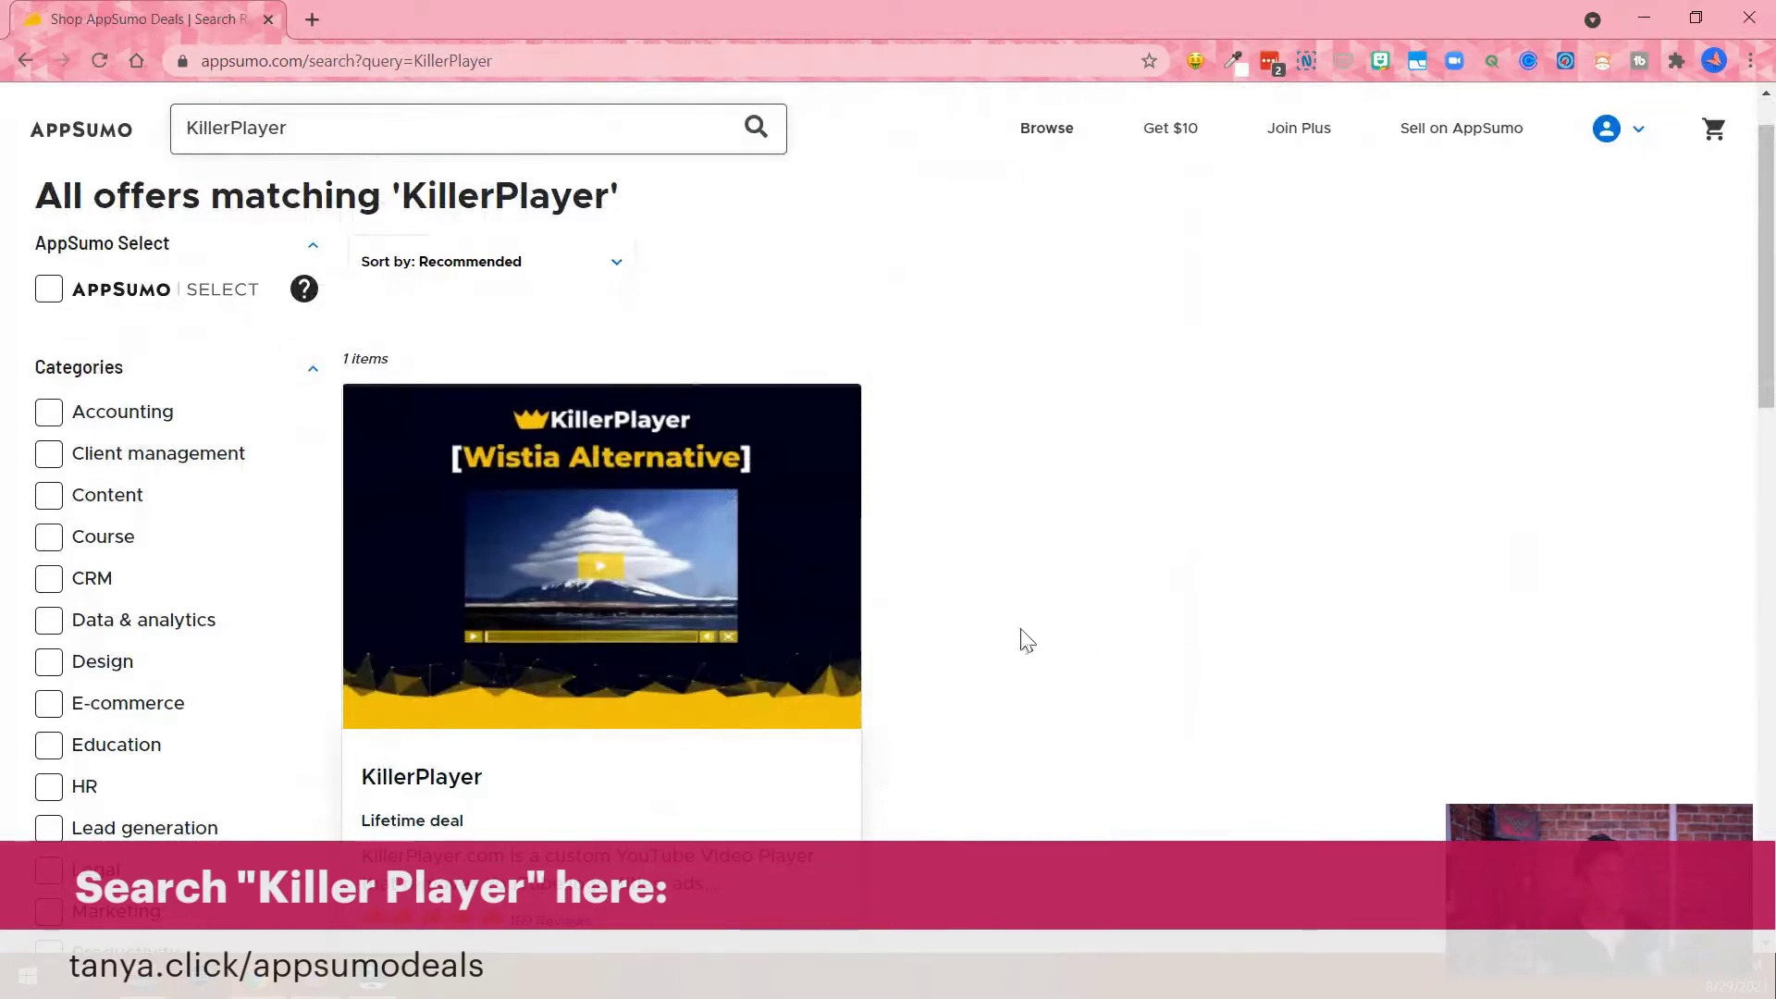
click(708, 672)
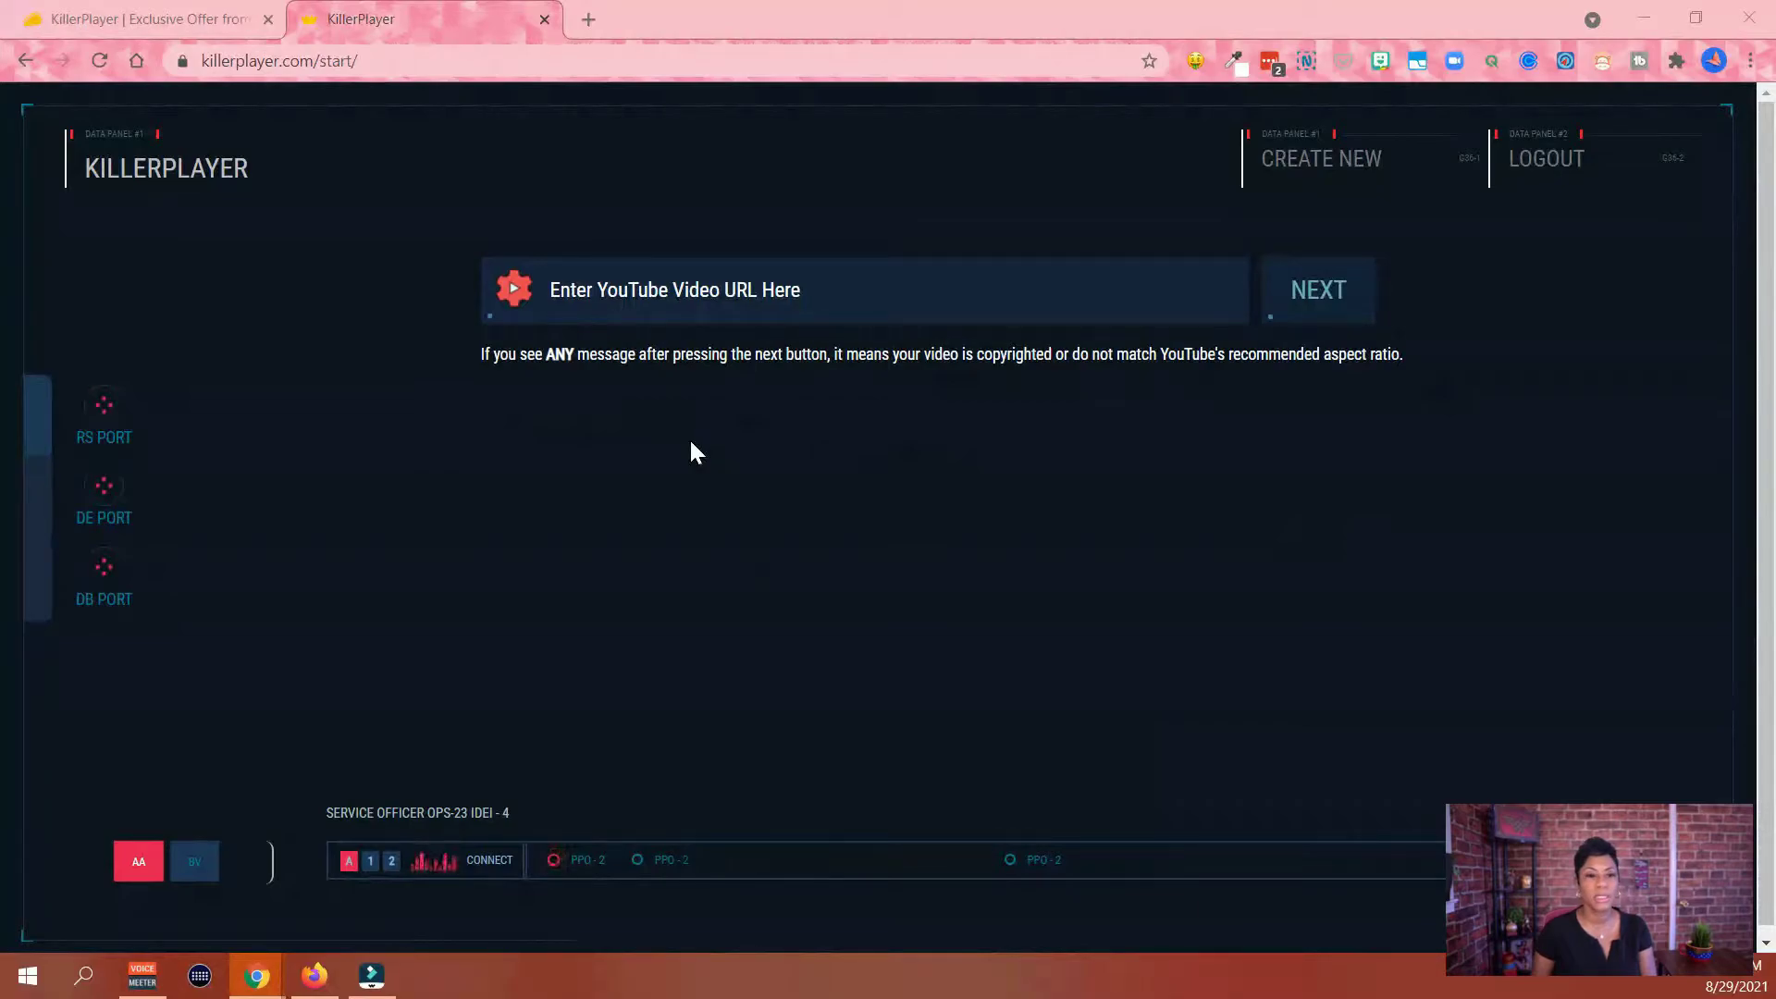
click(575, 309)
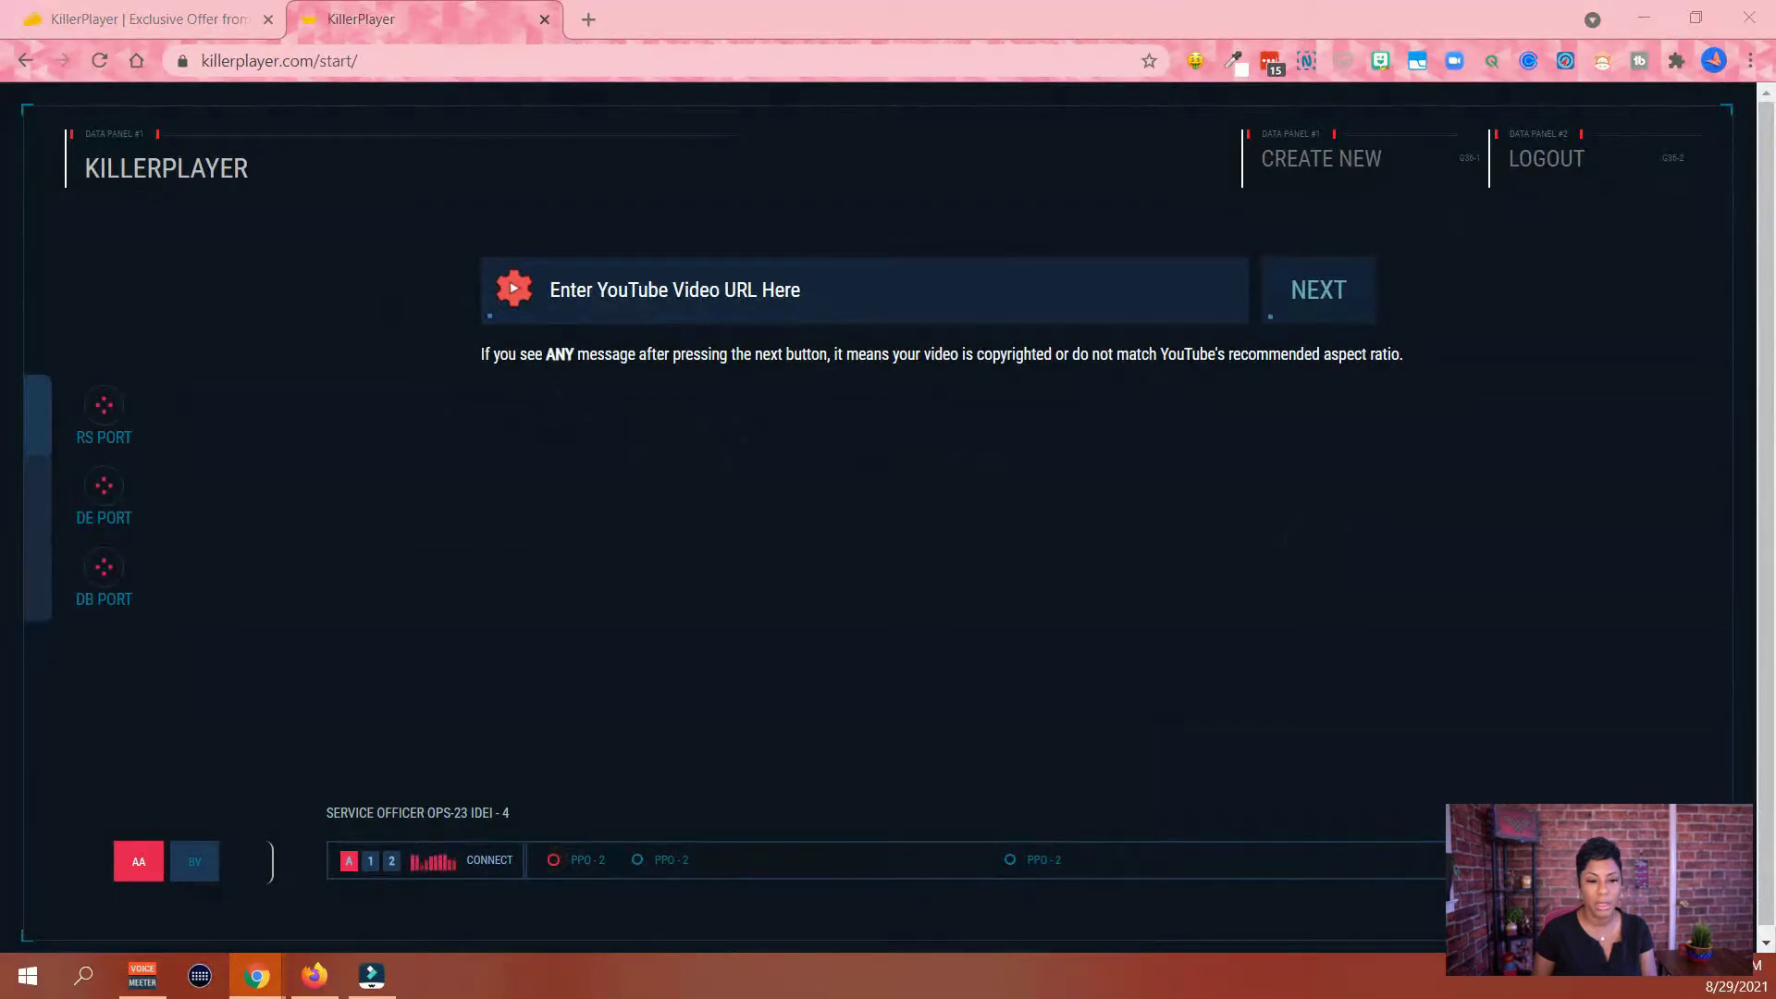
right_click(590, 306)
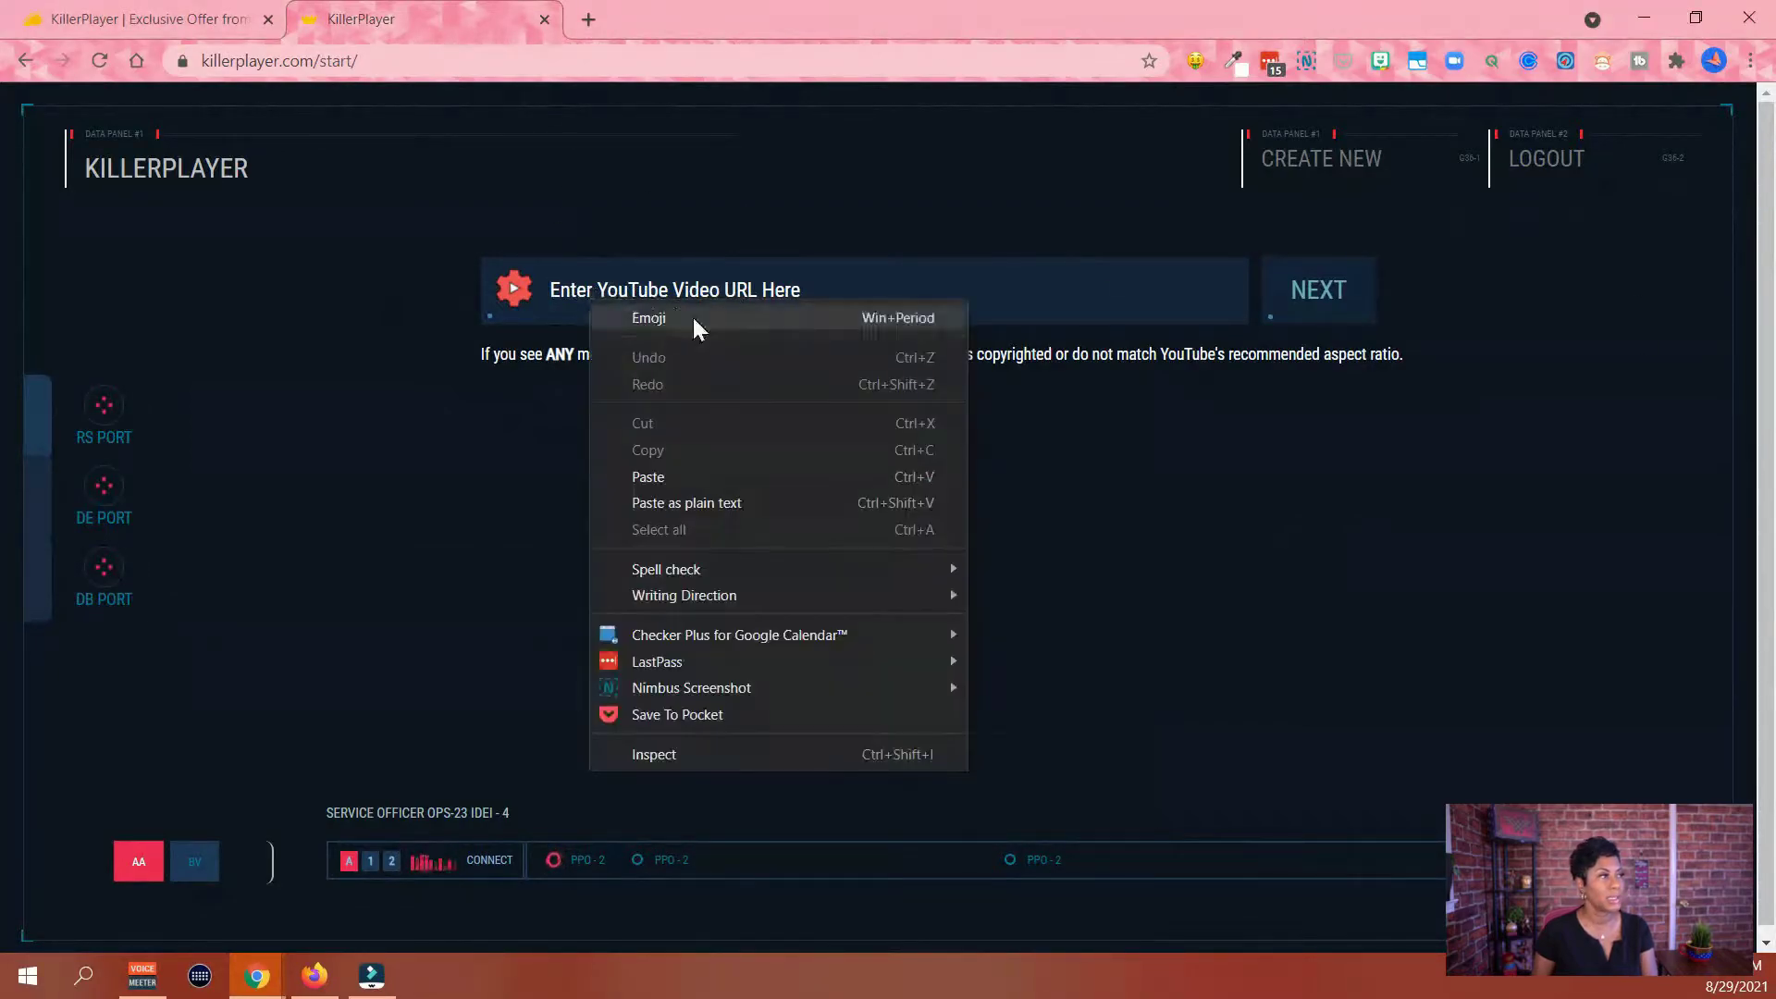
click(710, 478)
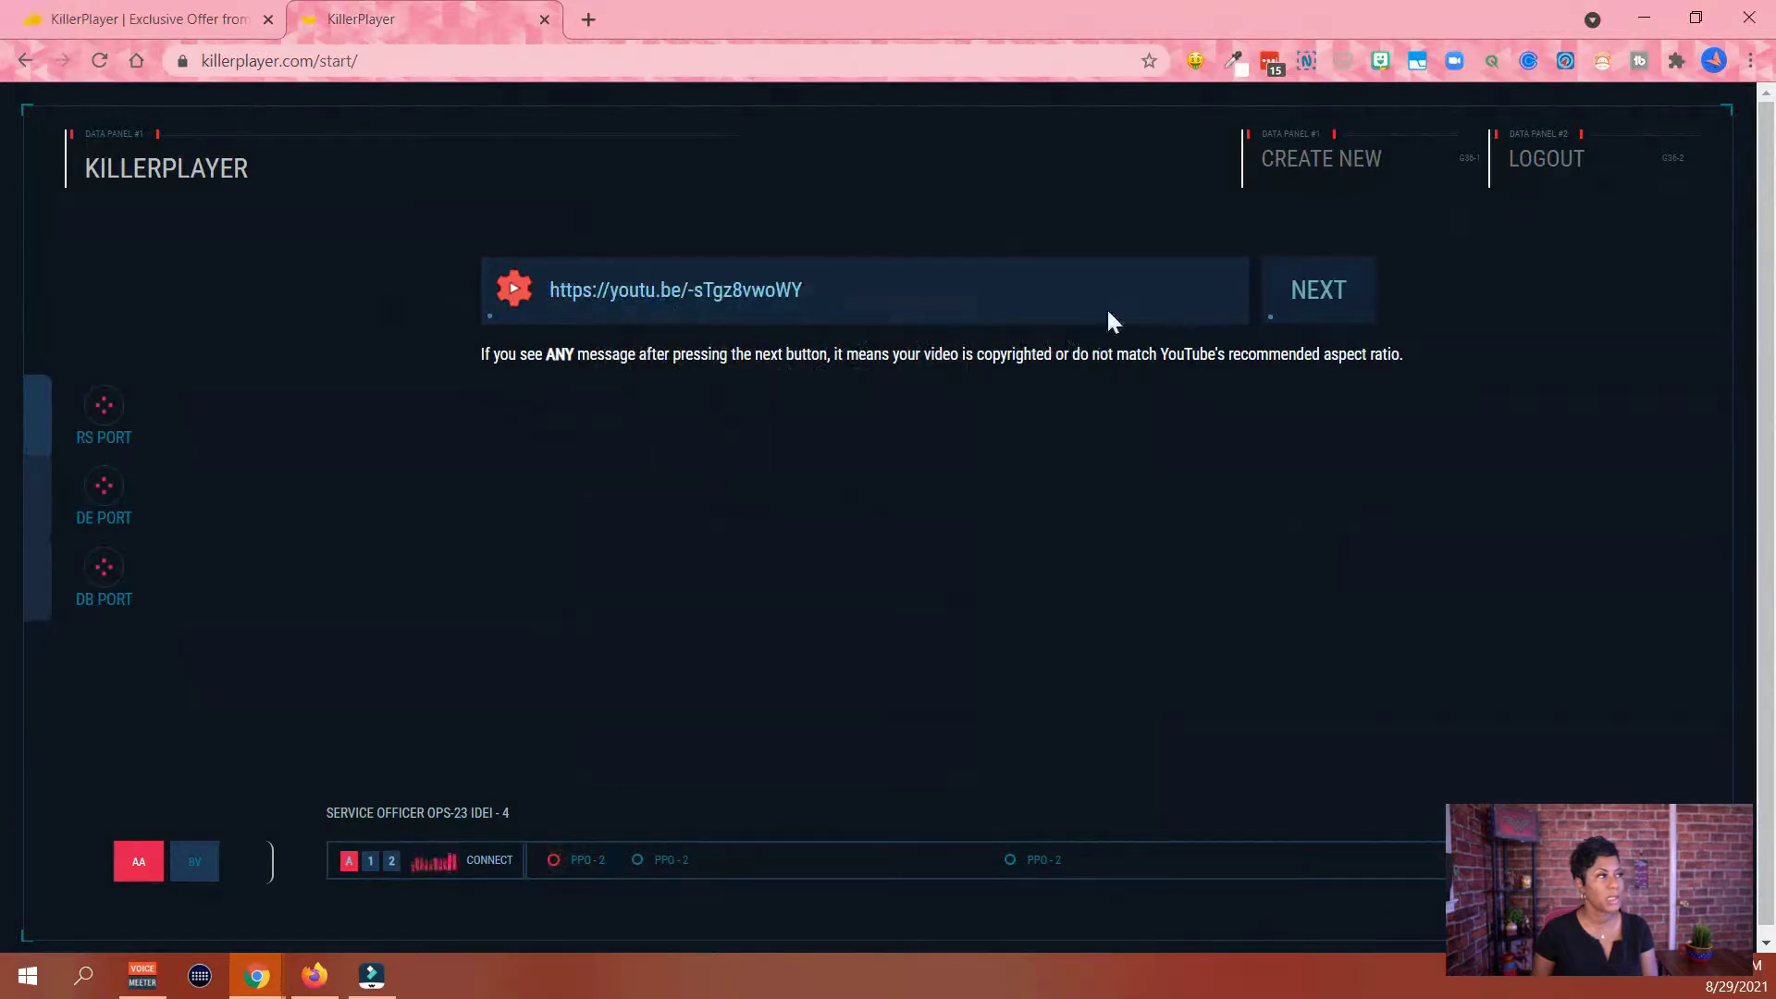
click(1306, 312)
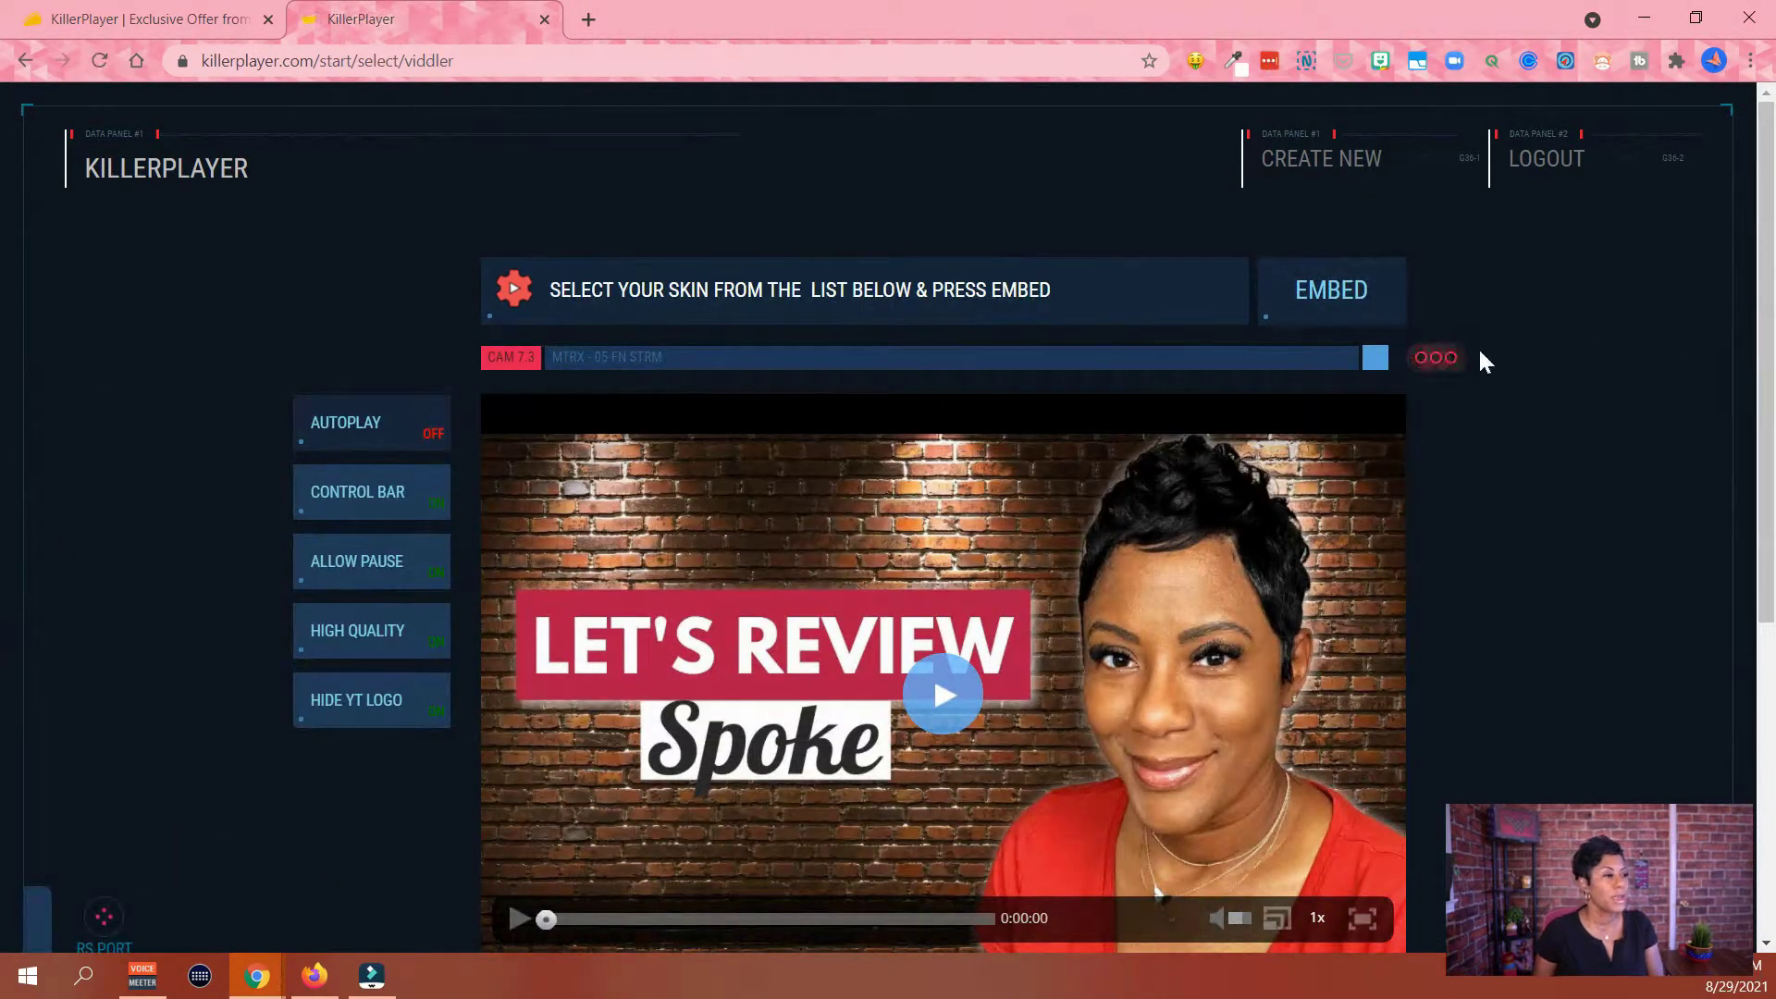
Look over the video preview and available player settings, and apply the Vimeo skin to the player
scroll(1538, 391, down, 1)
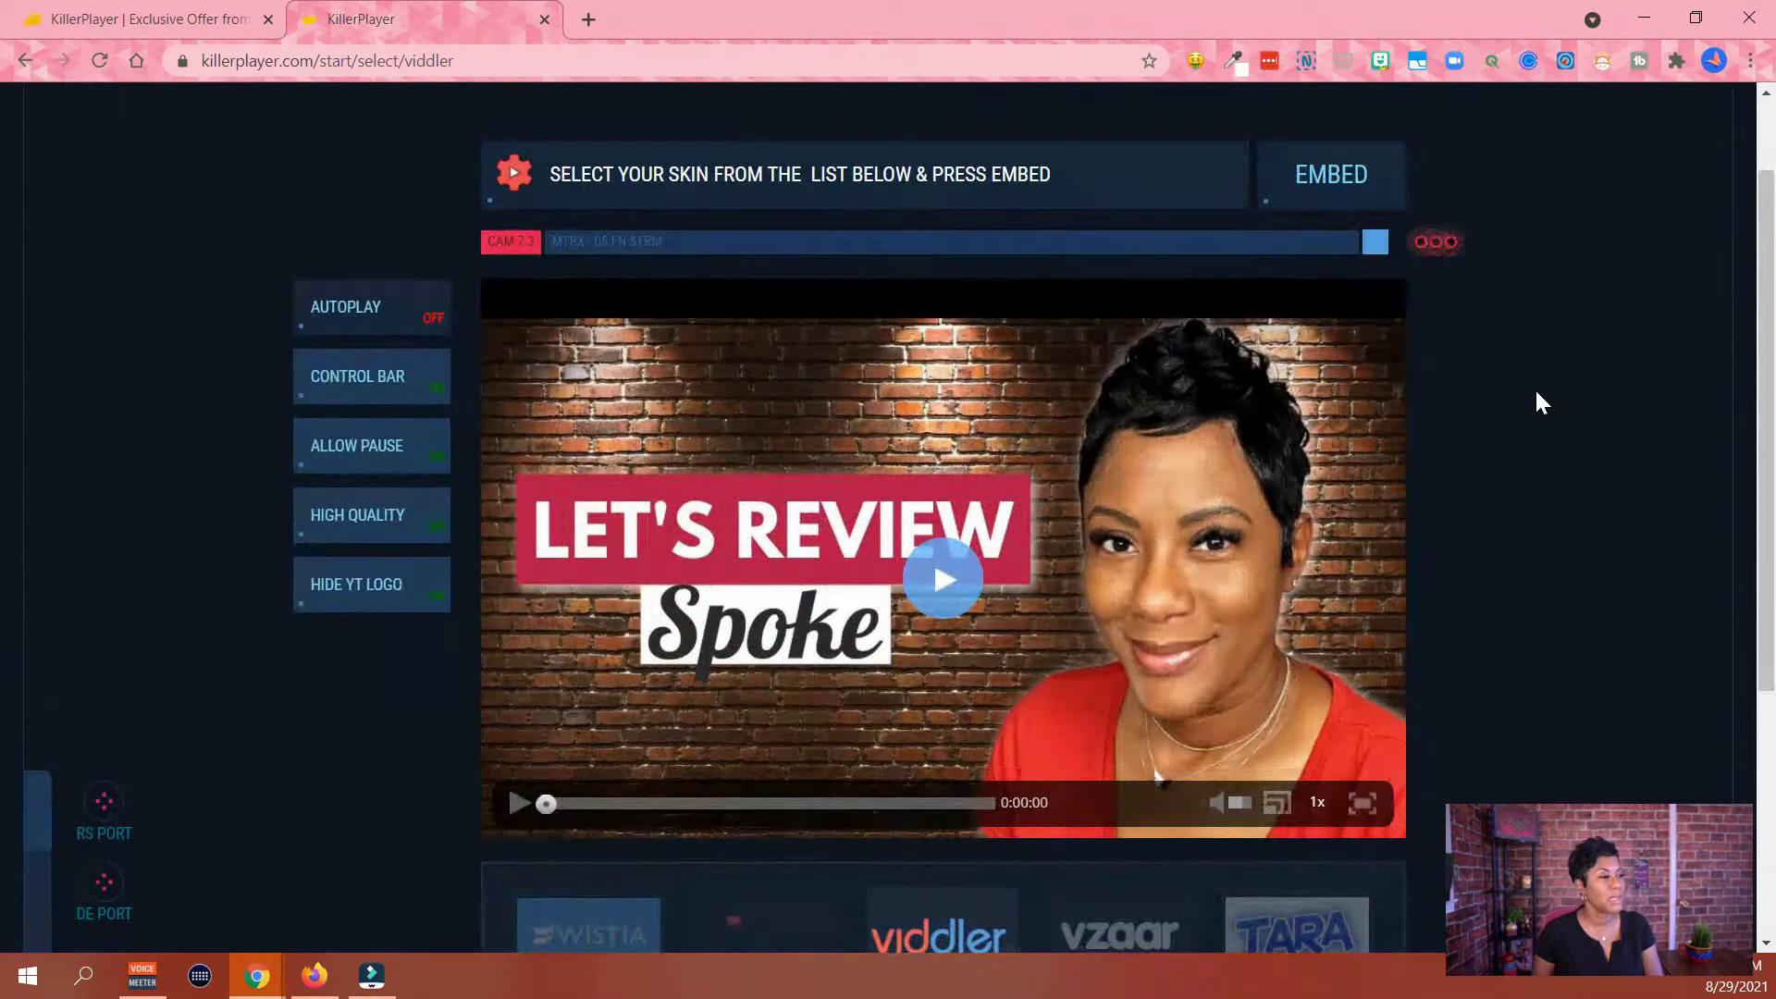
scroll(1538, 393, down, 1)
scroll(1535, 387, up, 1)
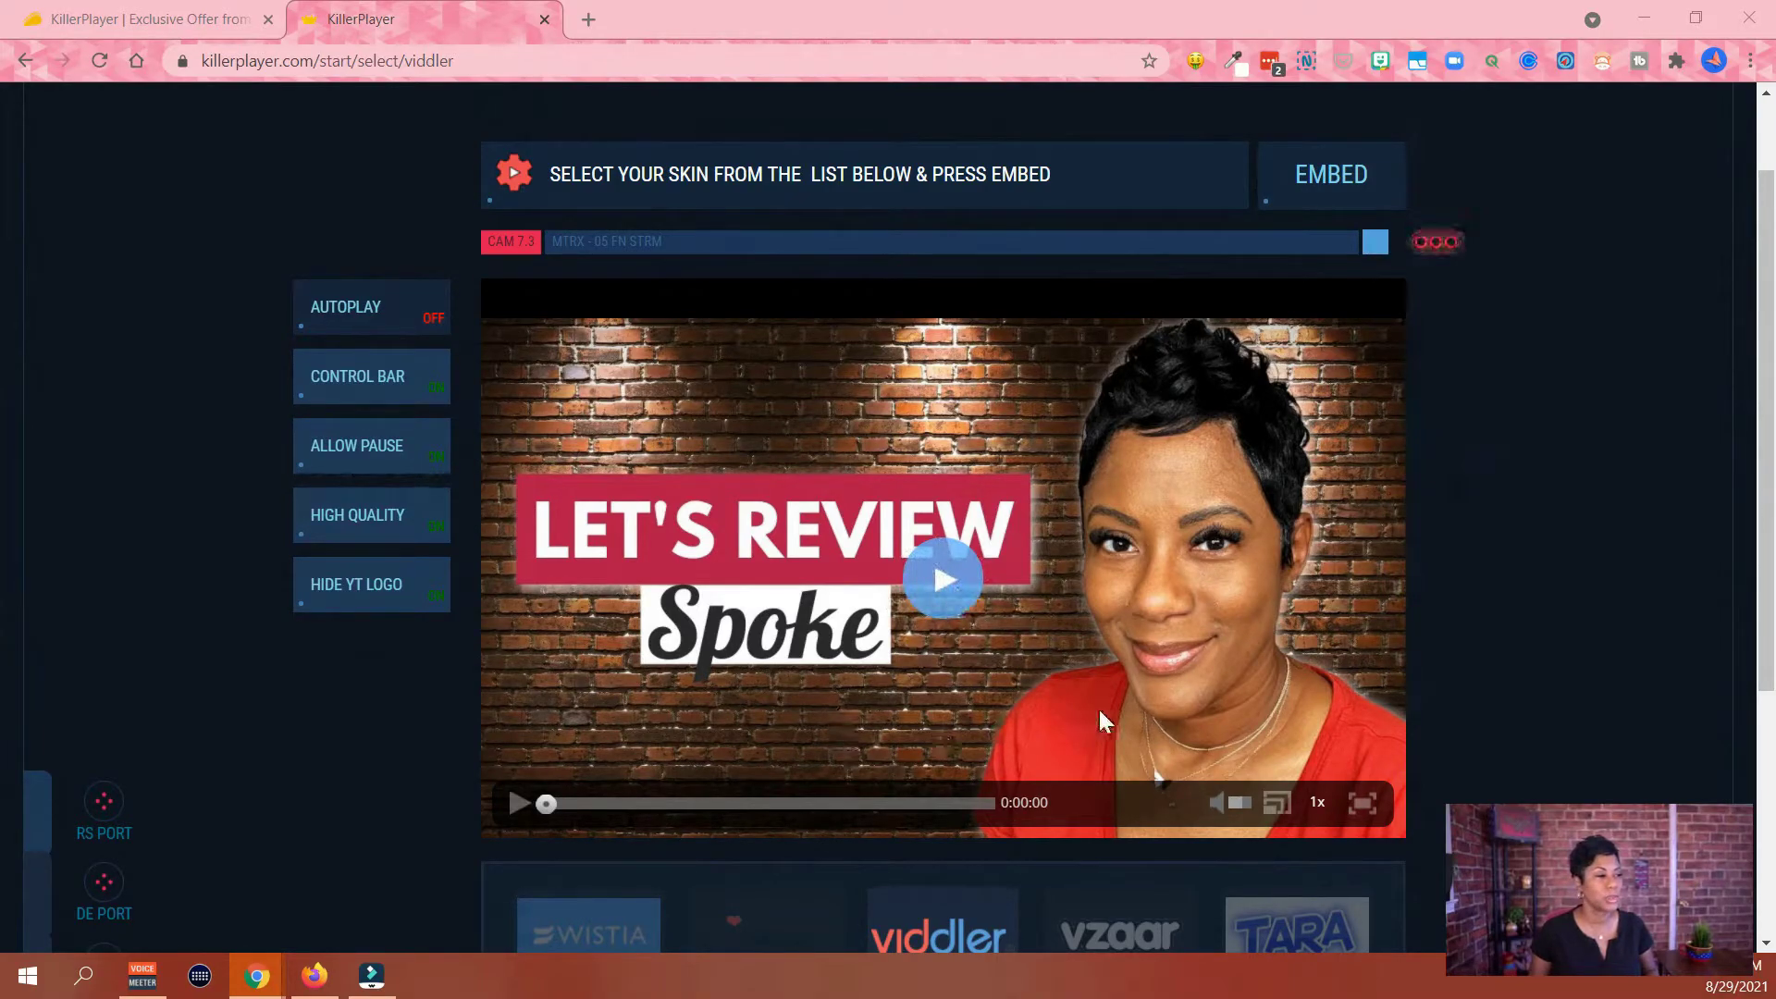
scroll(1277, 709, down, 1)
scroll(1277, 709, down, 1)
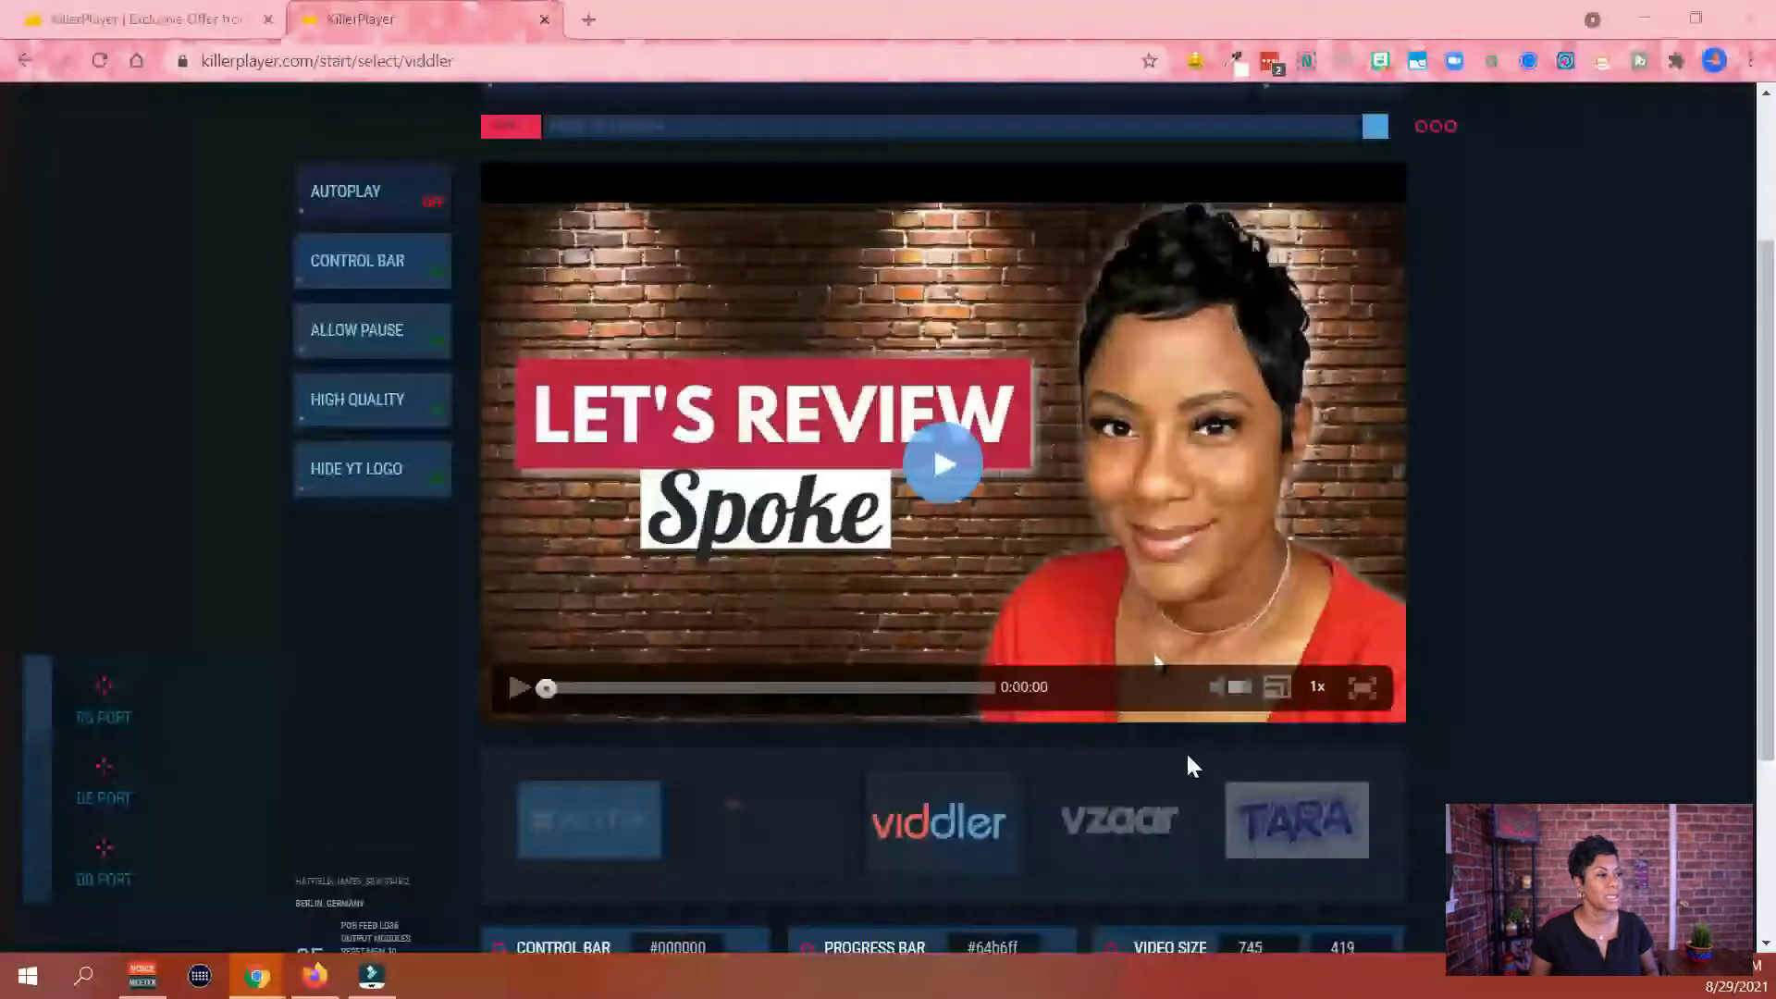
scroll(1189, 757, up, 2)
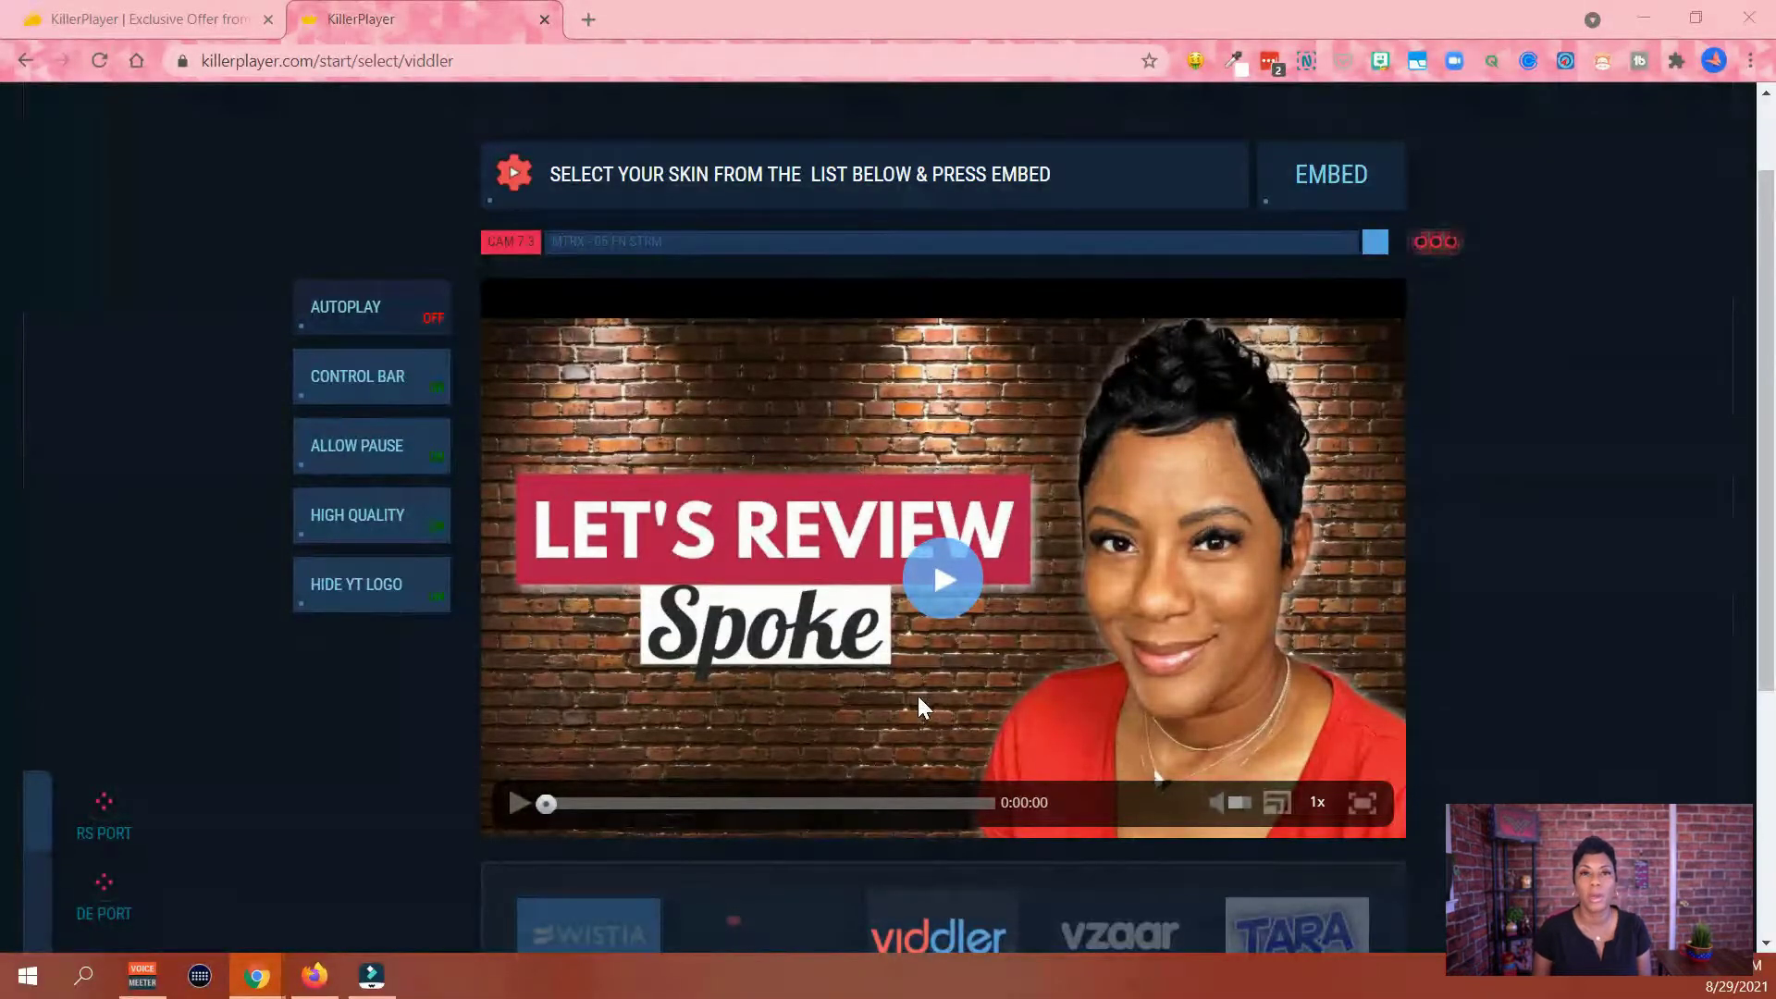
scroll(948, 681, down, 2)
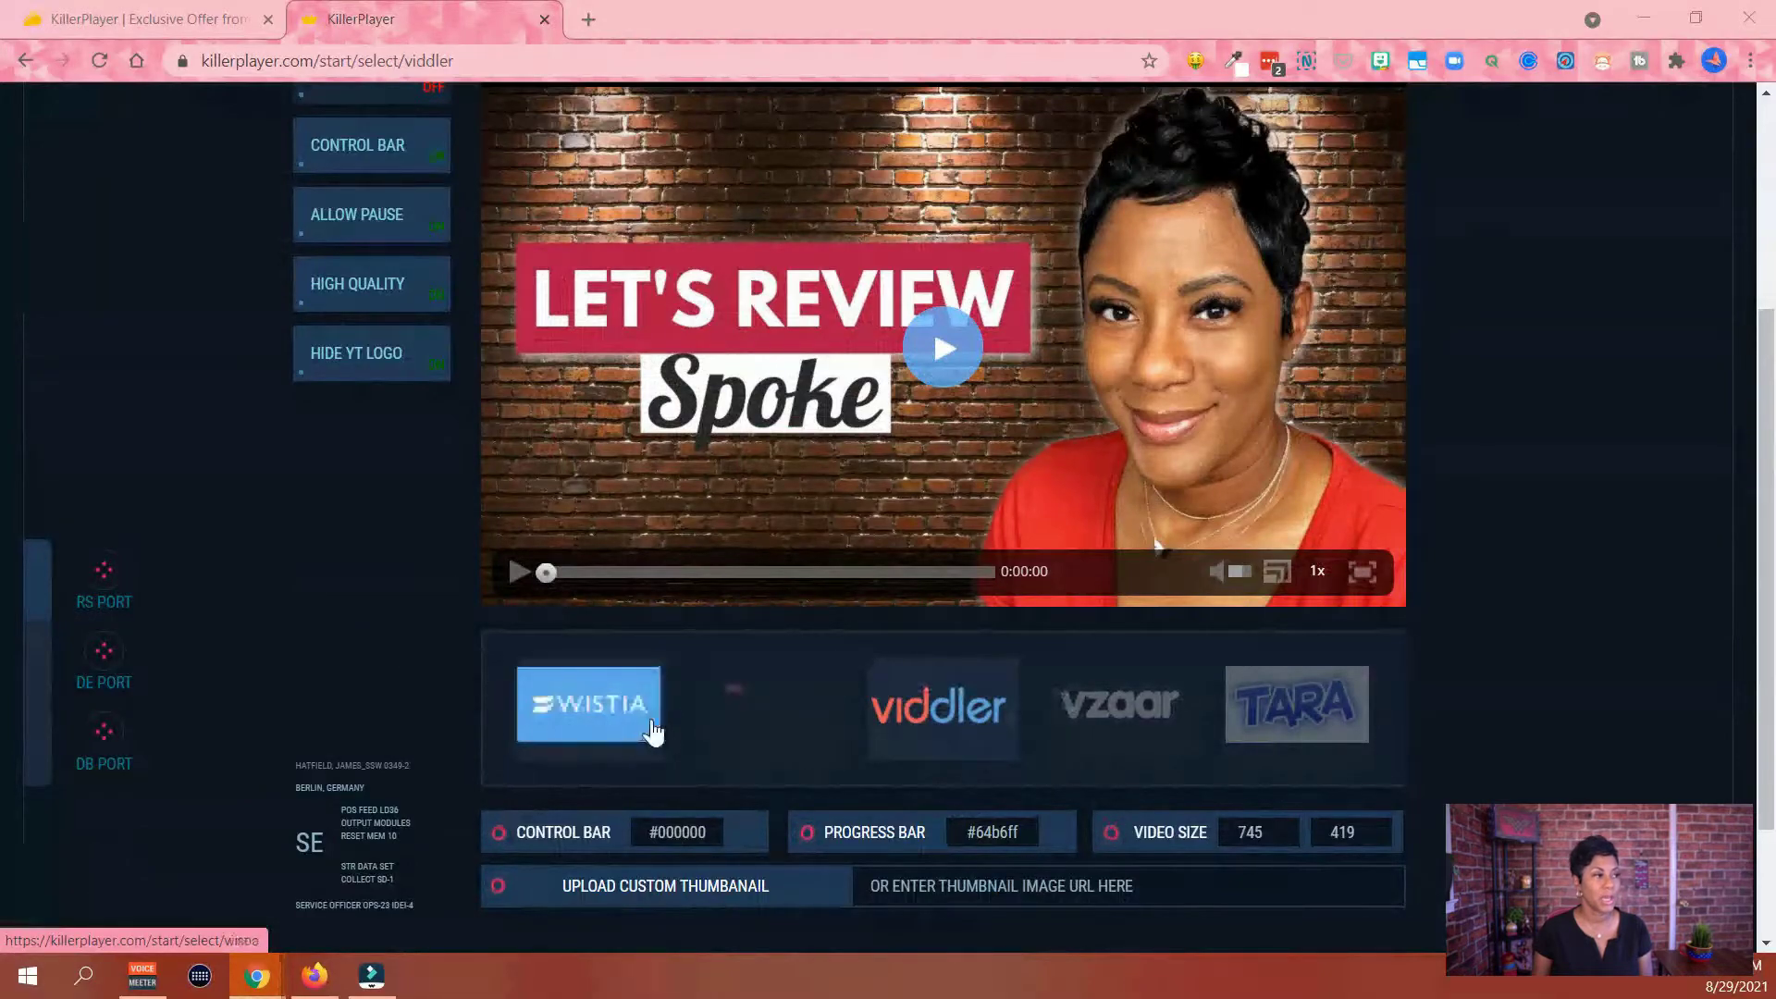
click(735, 714)
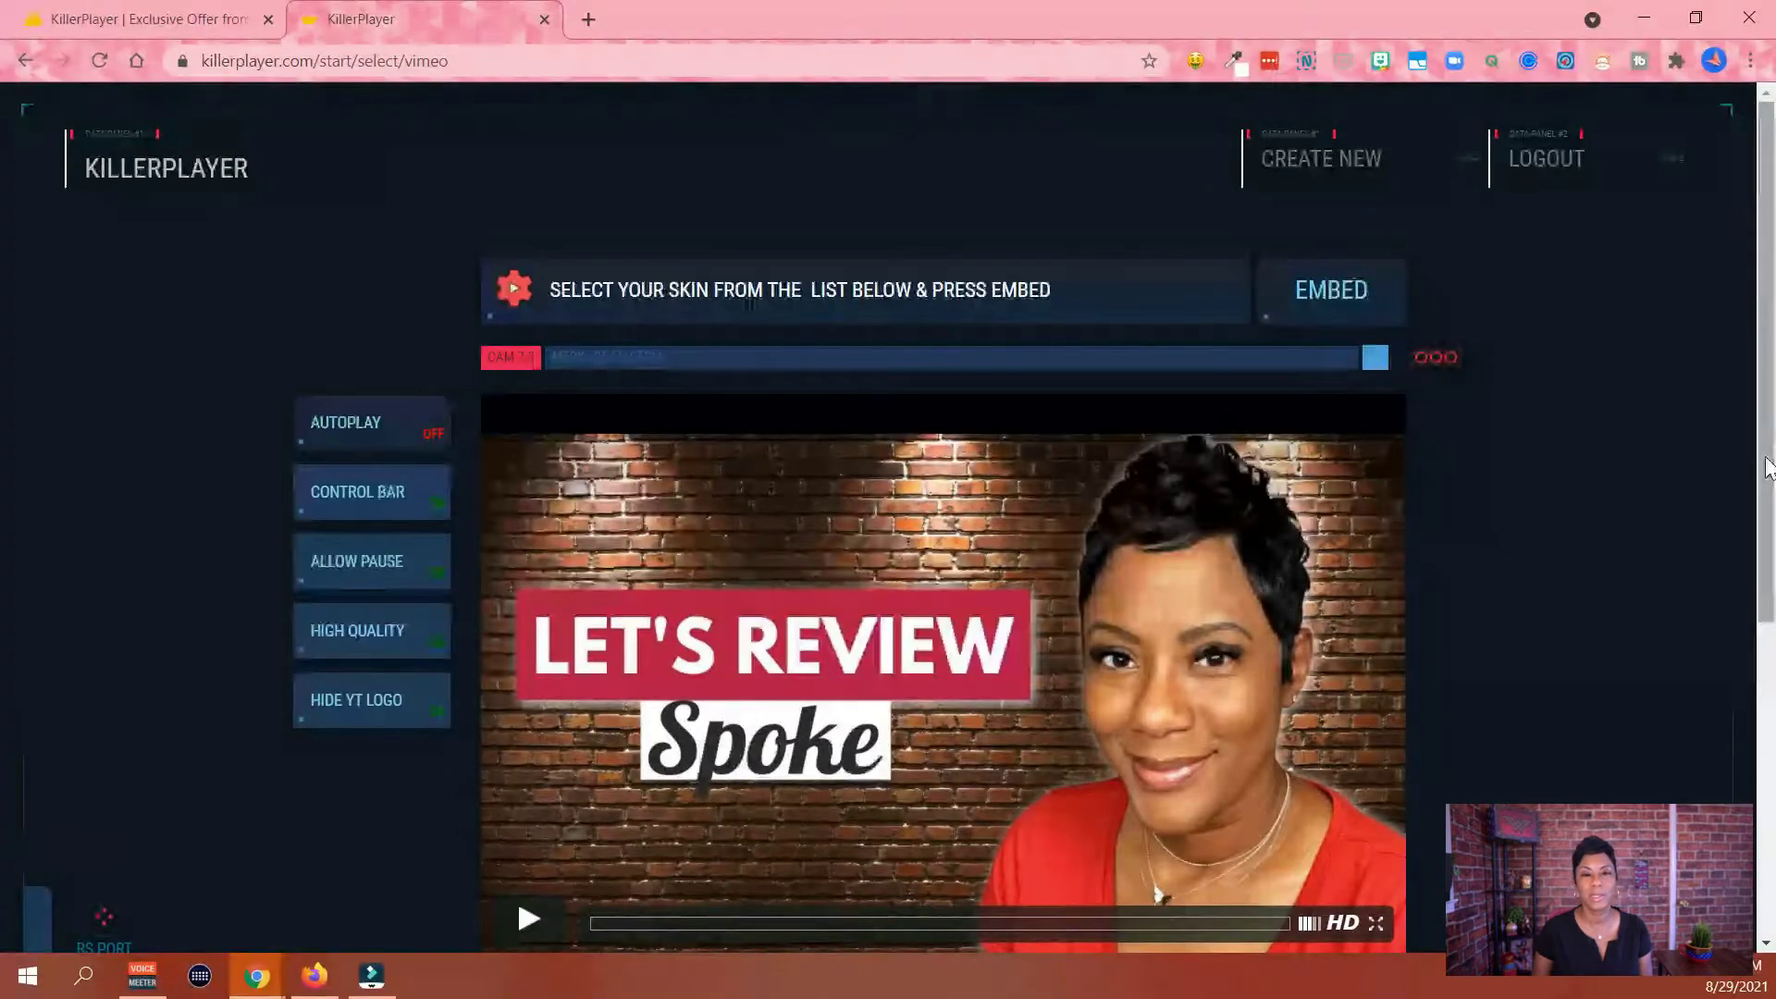
Set the Vimeo-skinned player's control bar color to #cc1357
drag(1767, 466, 1769, 560)
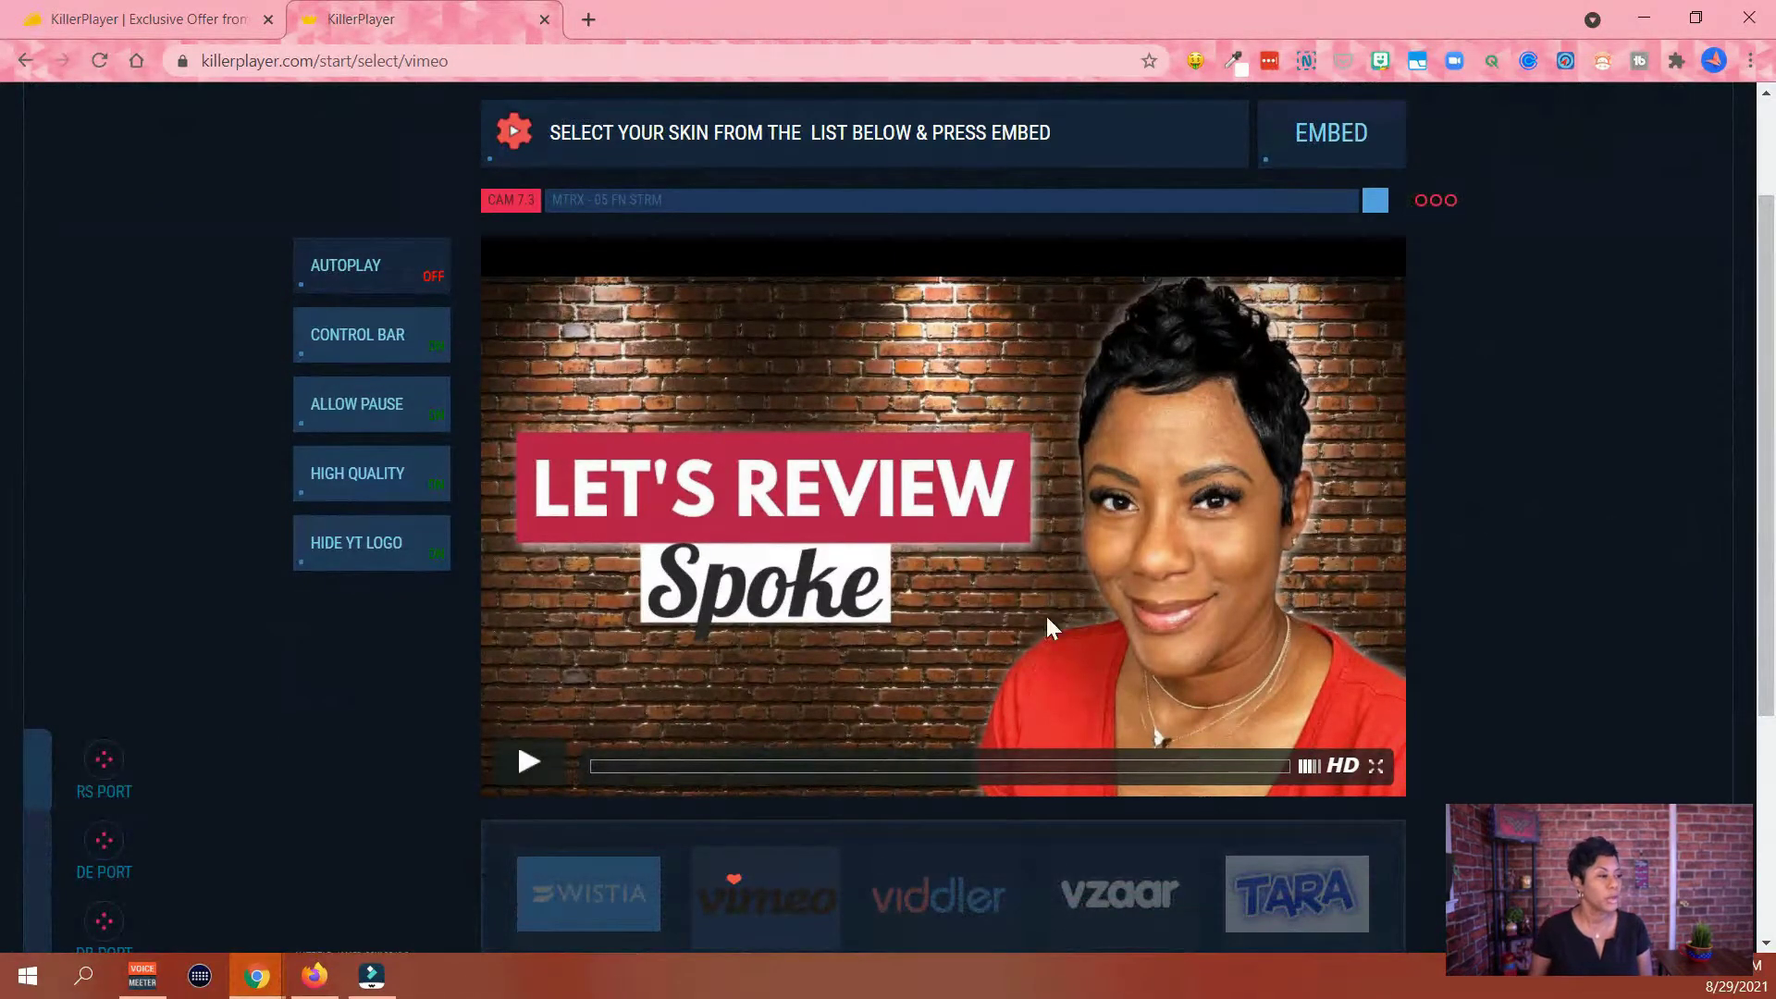
scroll(787, 814, down, 2)
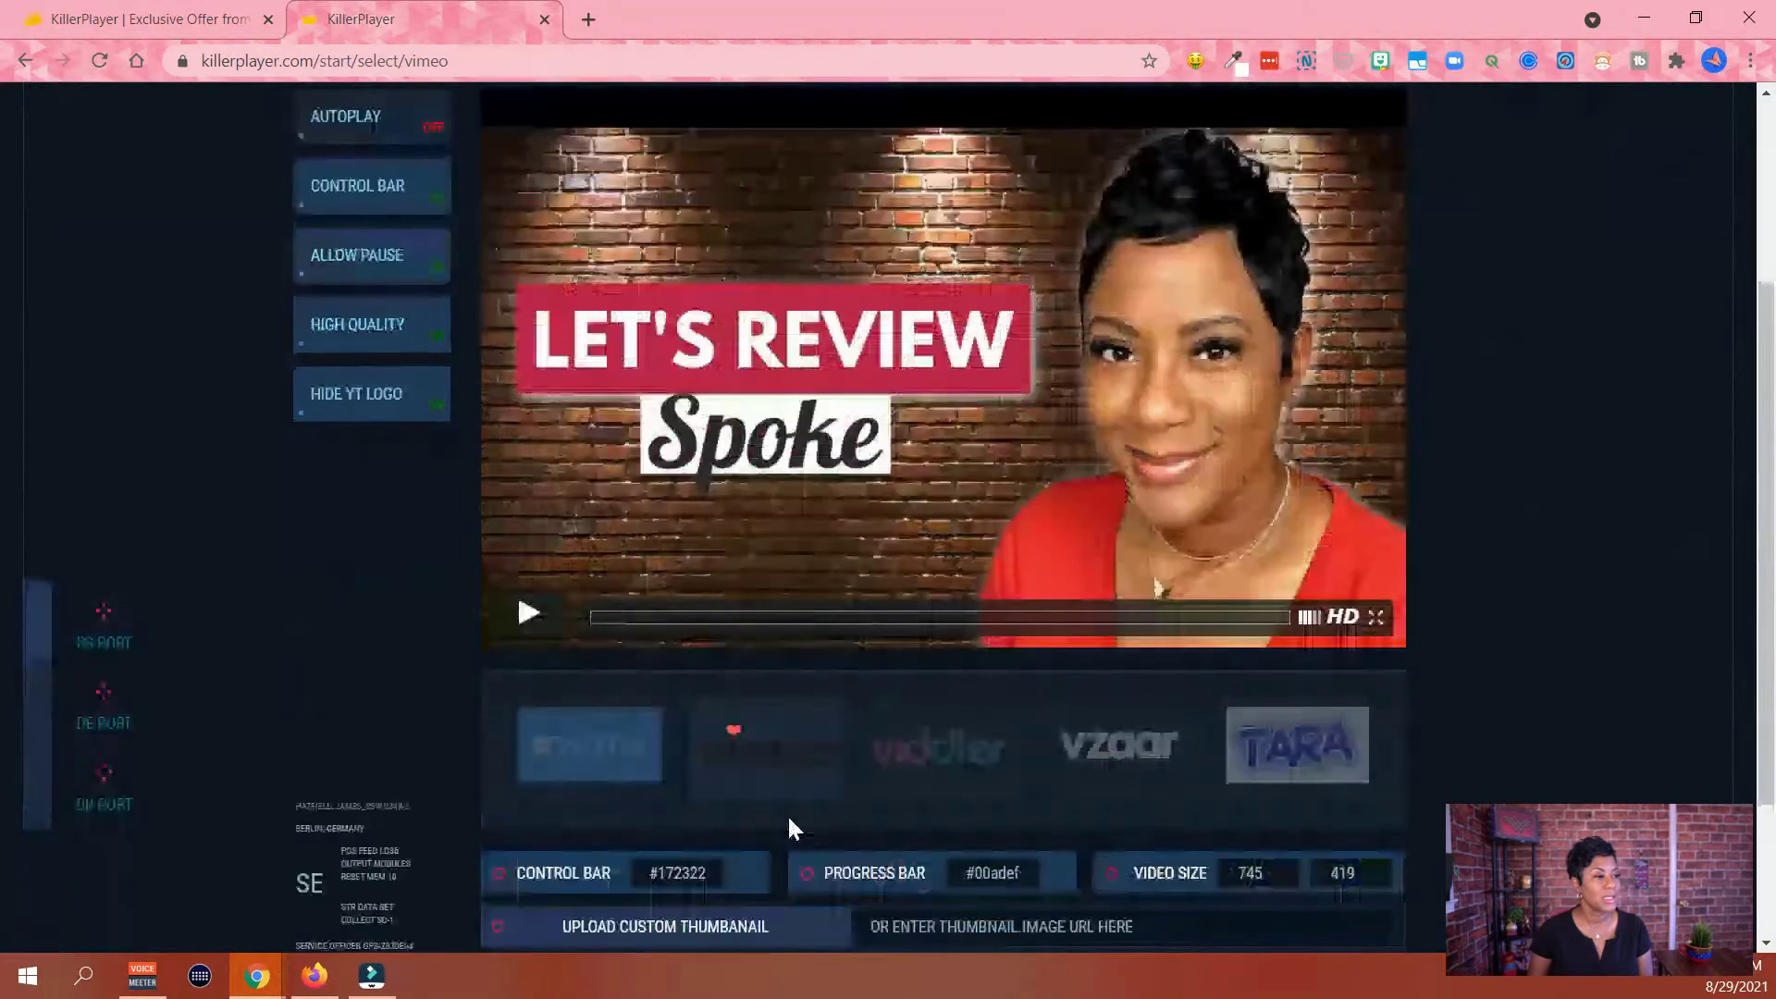
scroll(787, 814, down, 1)
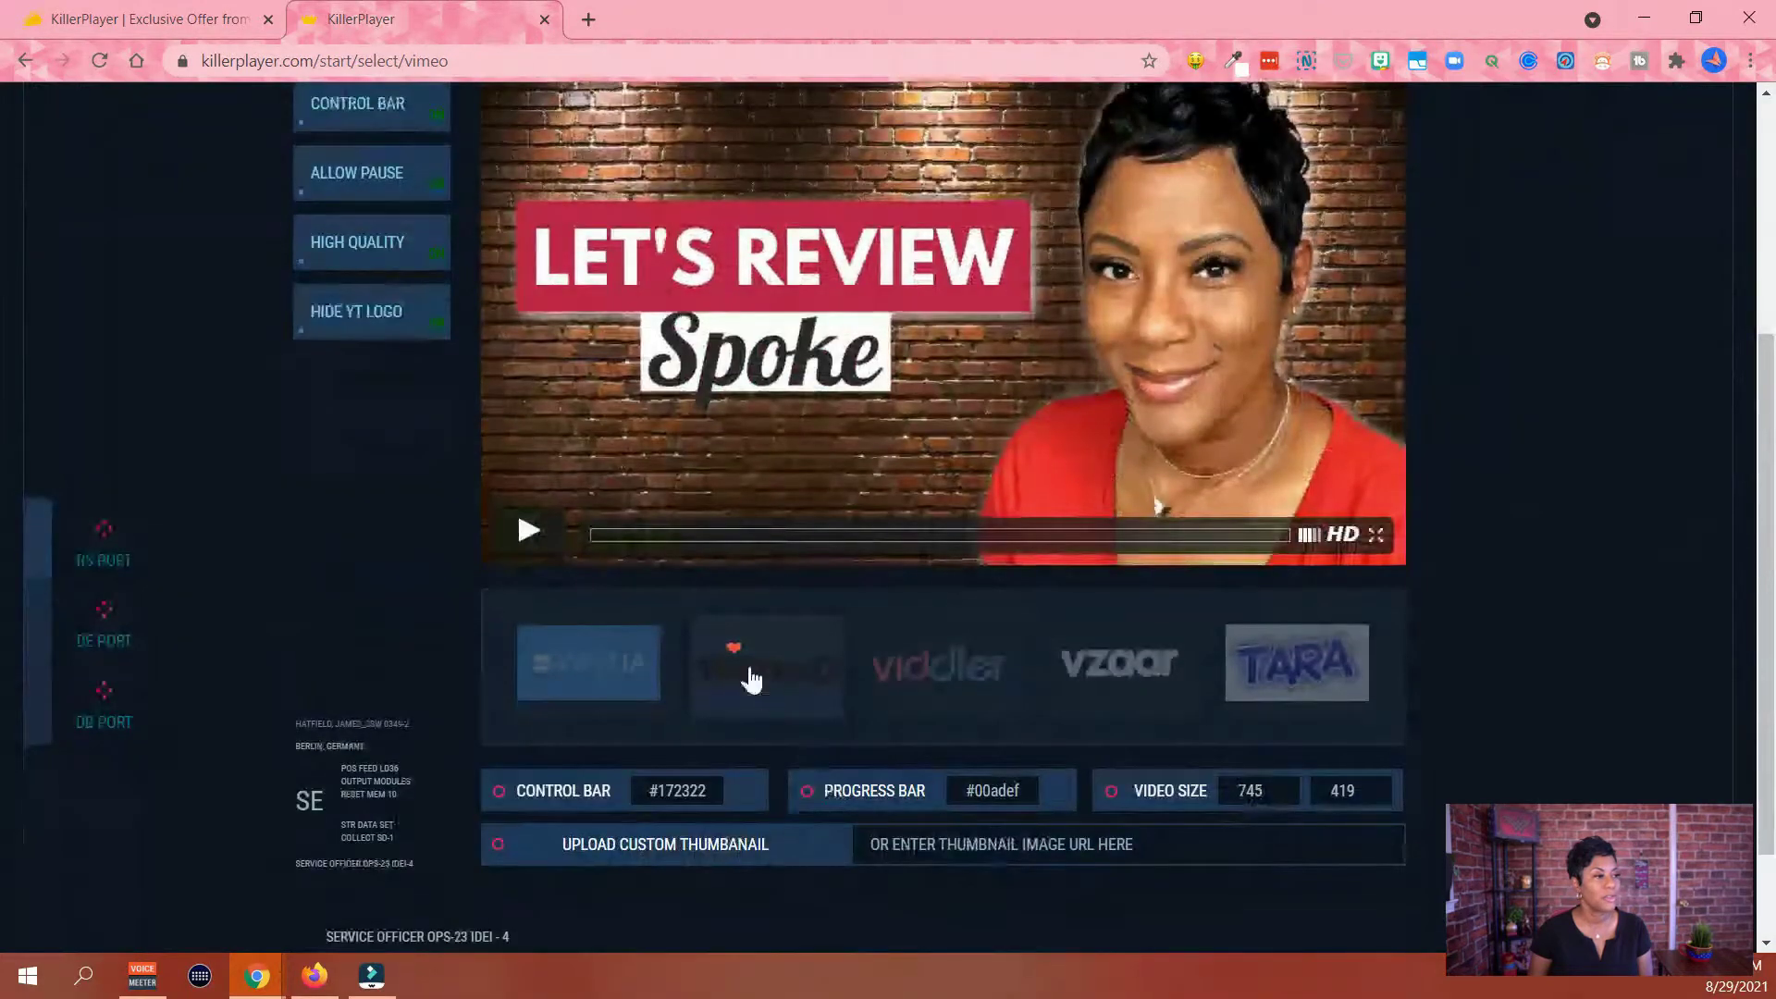
click(689, 795)
double_click(689, 795)
text(cc1e57)
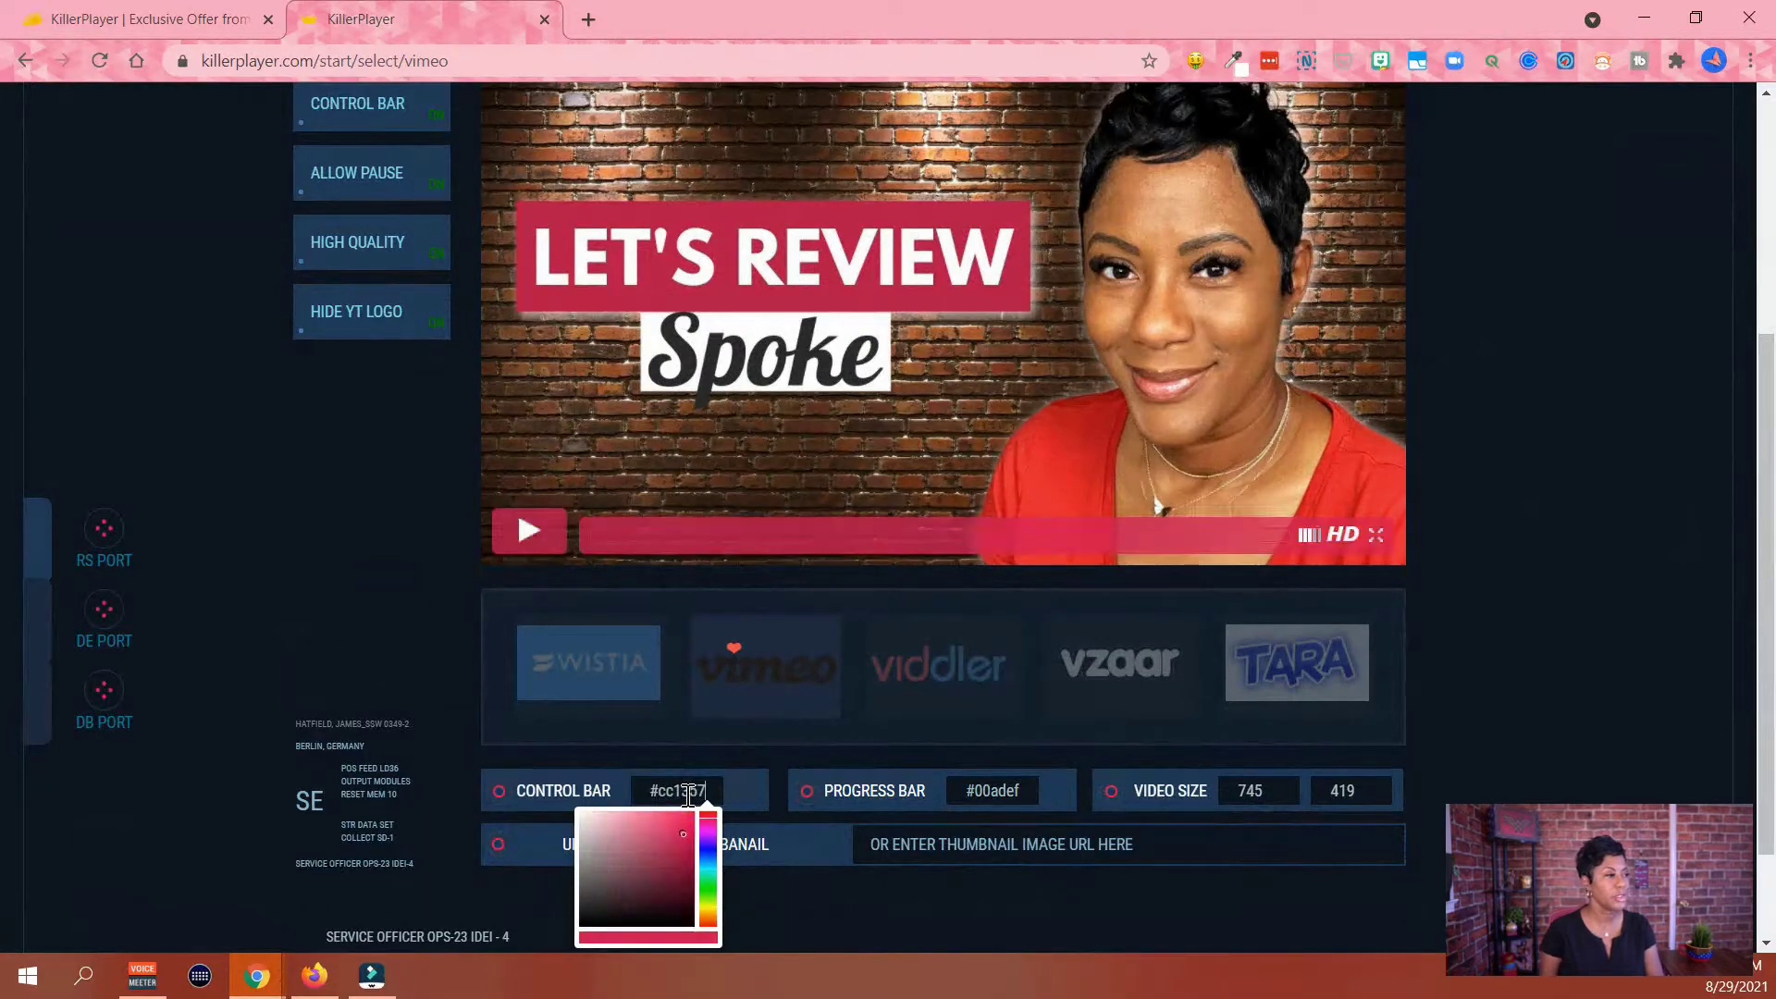
click(1480, 611)
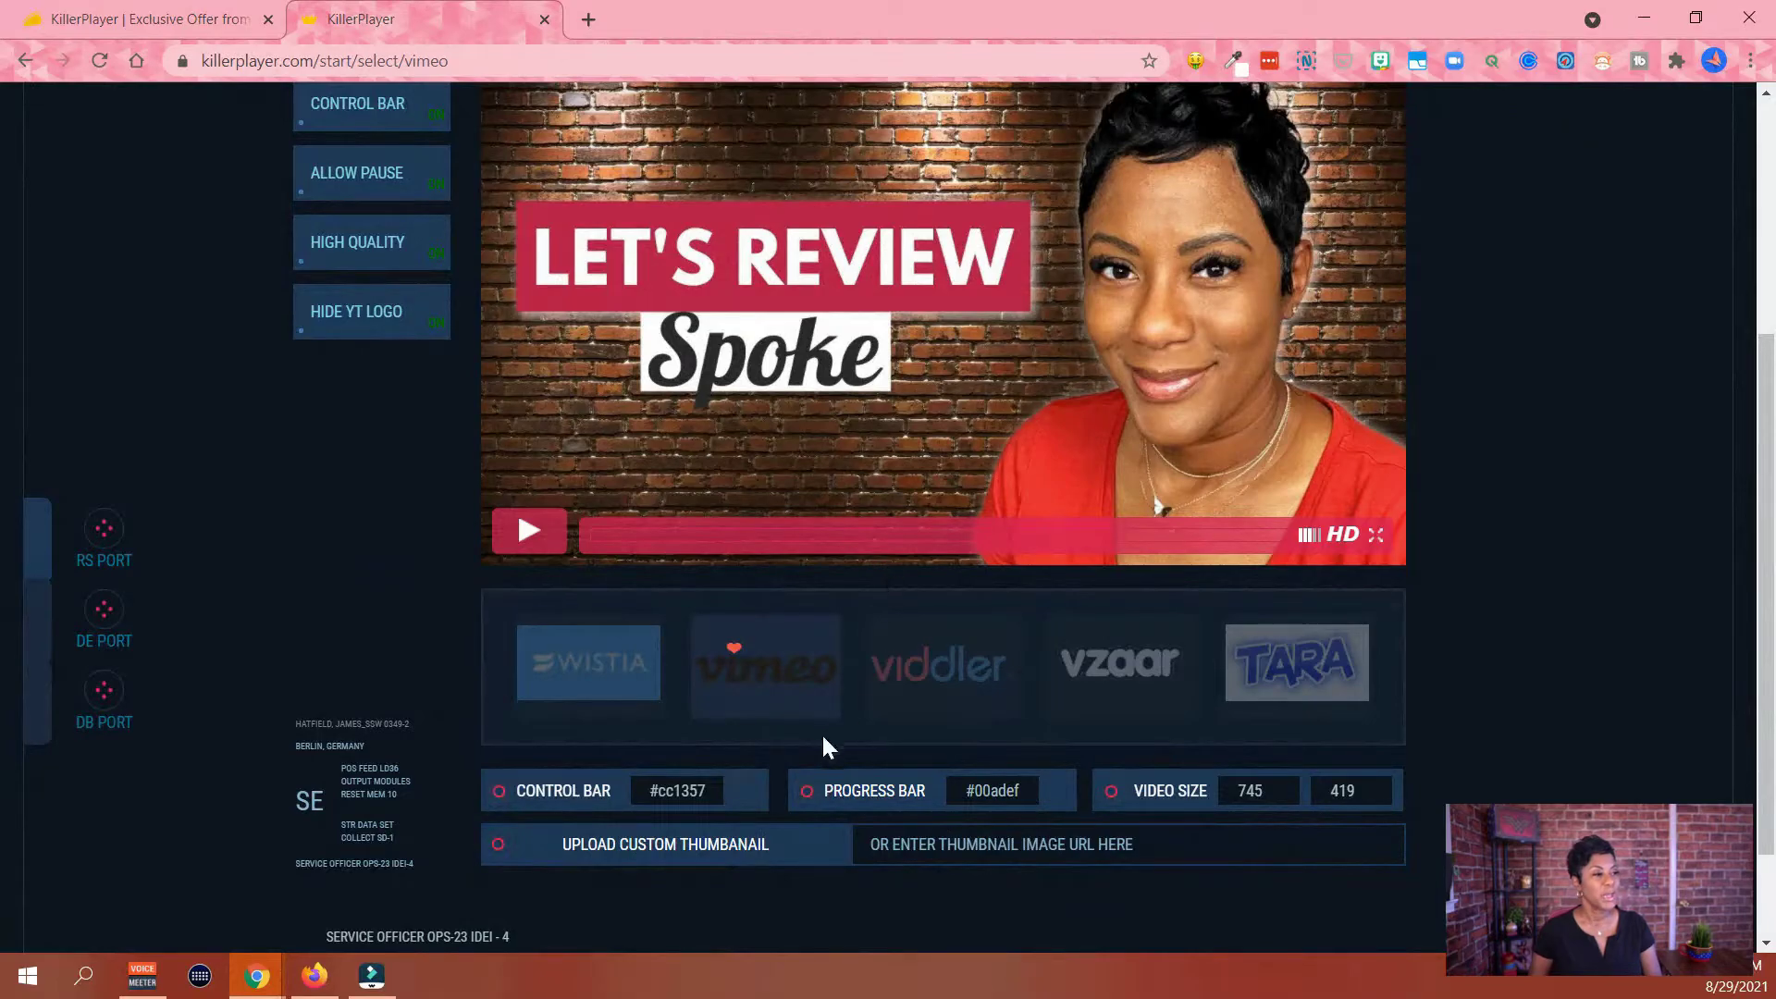
Check the recolored player preview and set the video size to 640 by 360
scroll(1092, 777, up, 1)
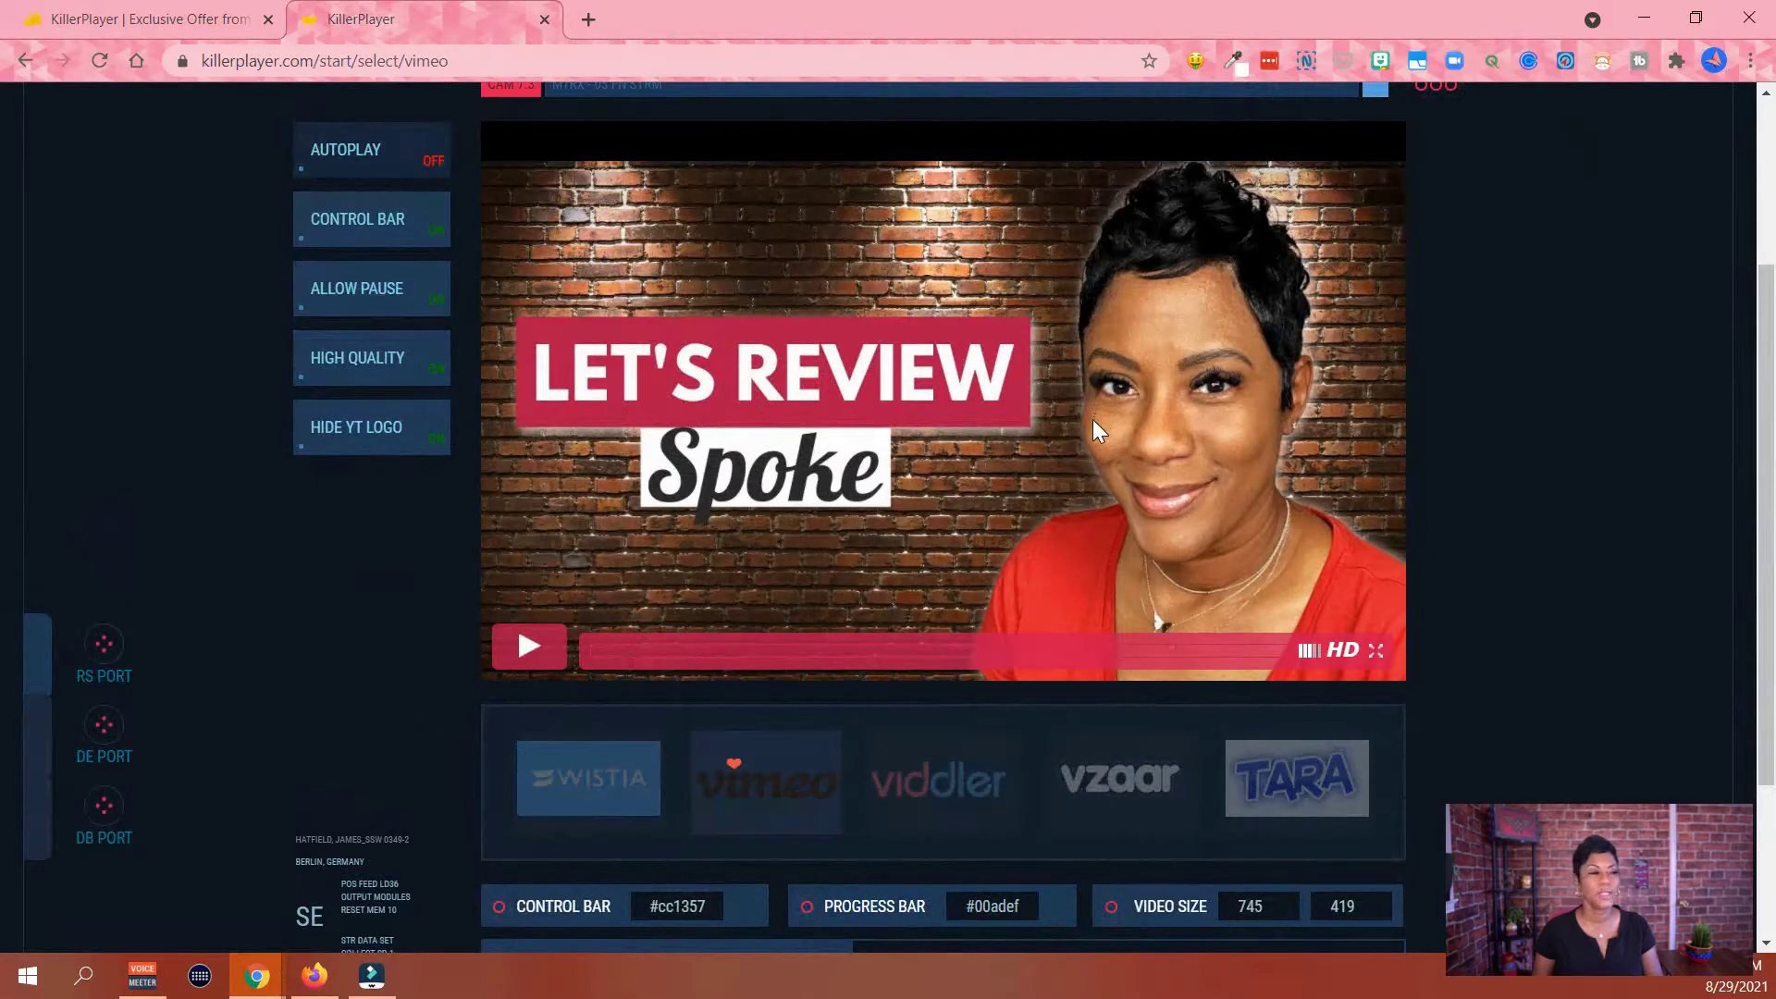
scroll(1167, 500, down, 1)
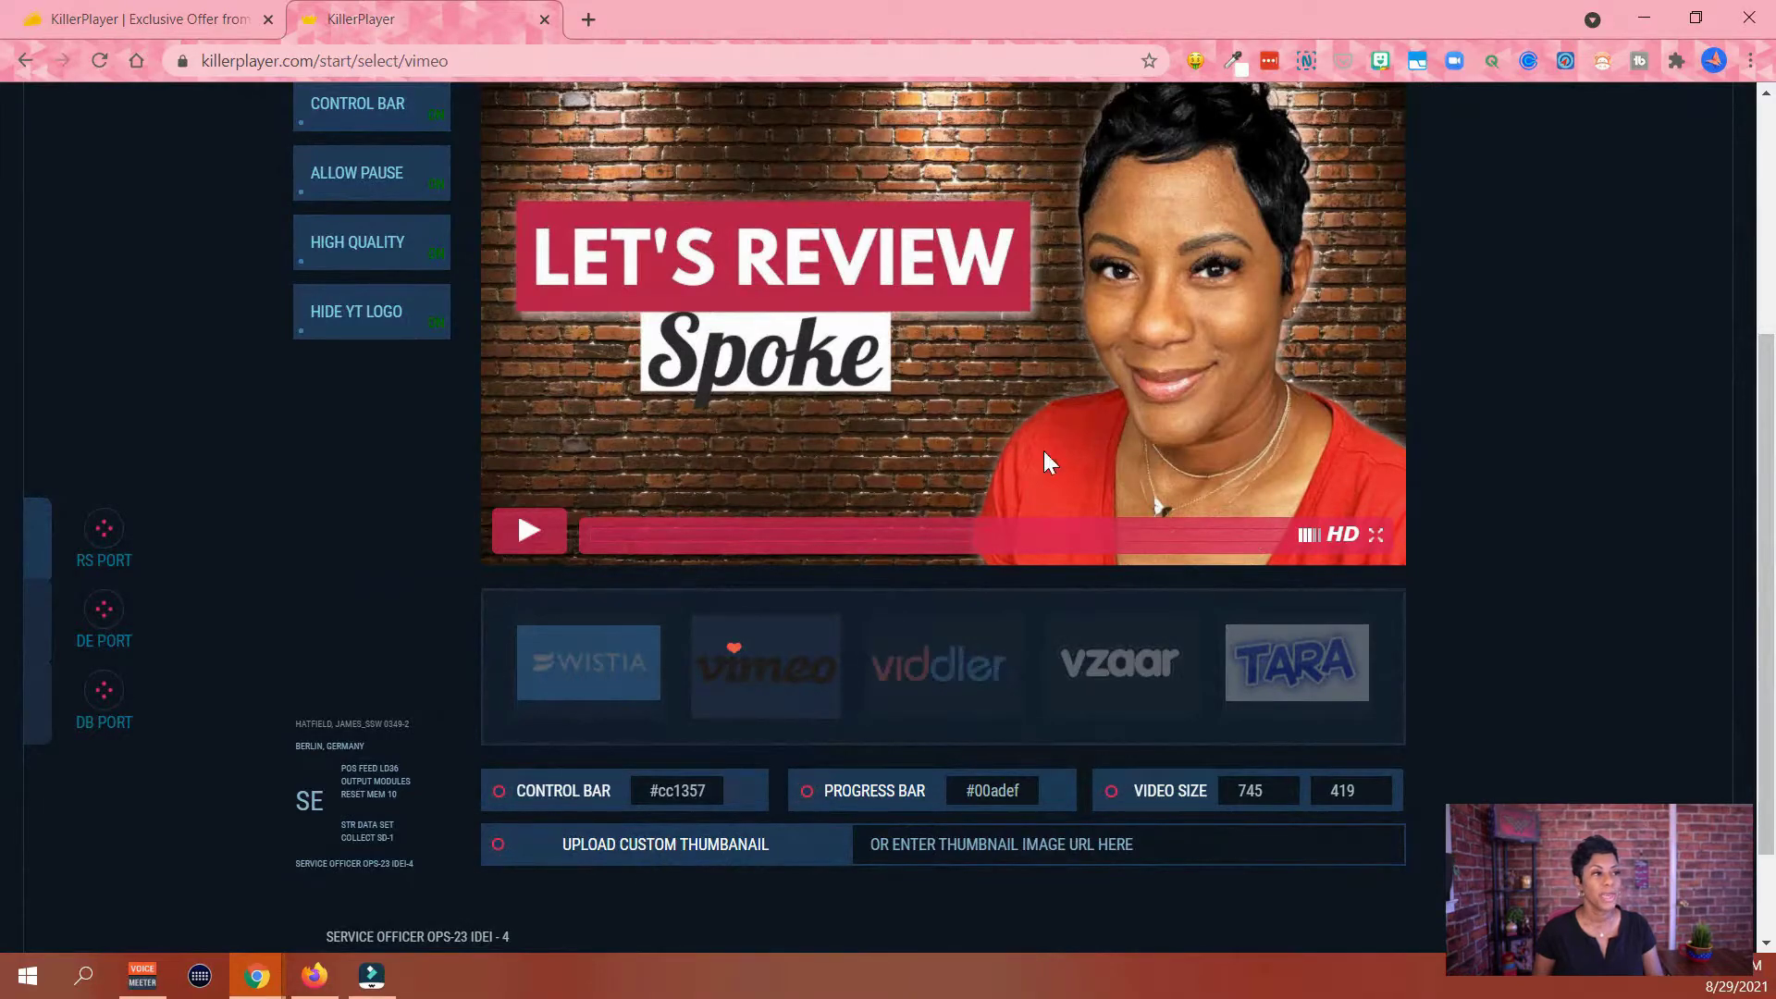
scroll(1062, 428, up, 3)
scroll(1173, 463, up, 2)
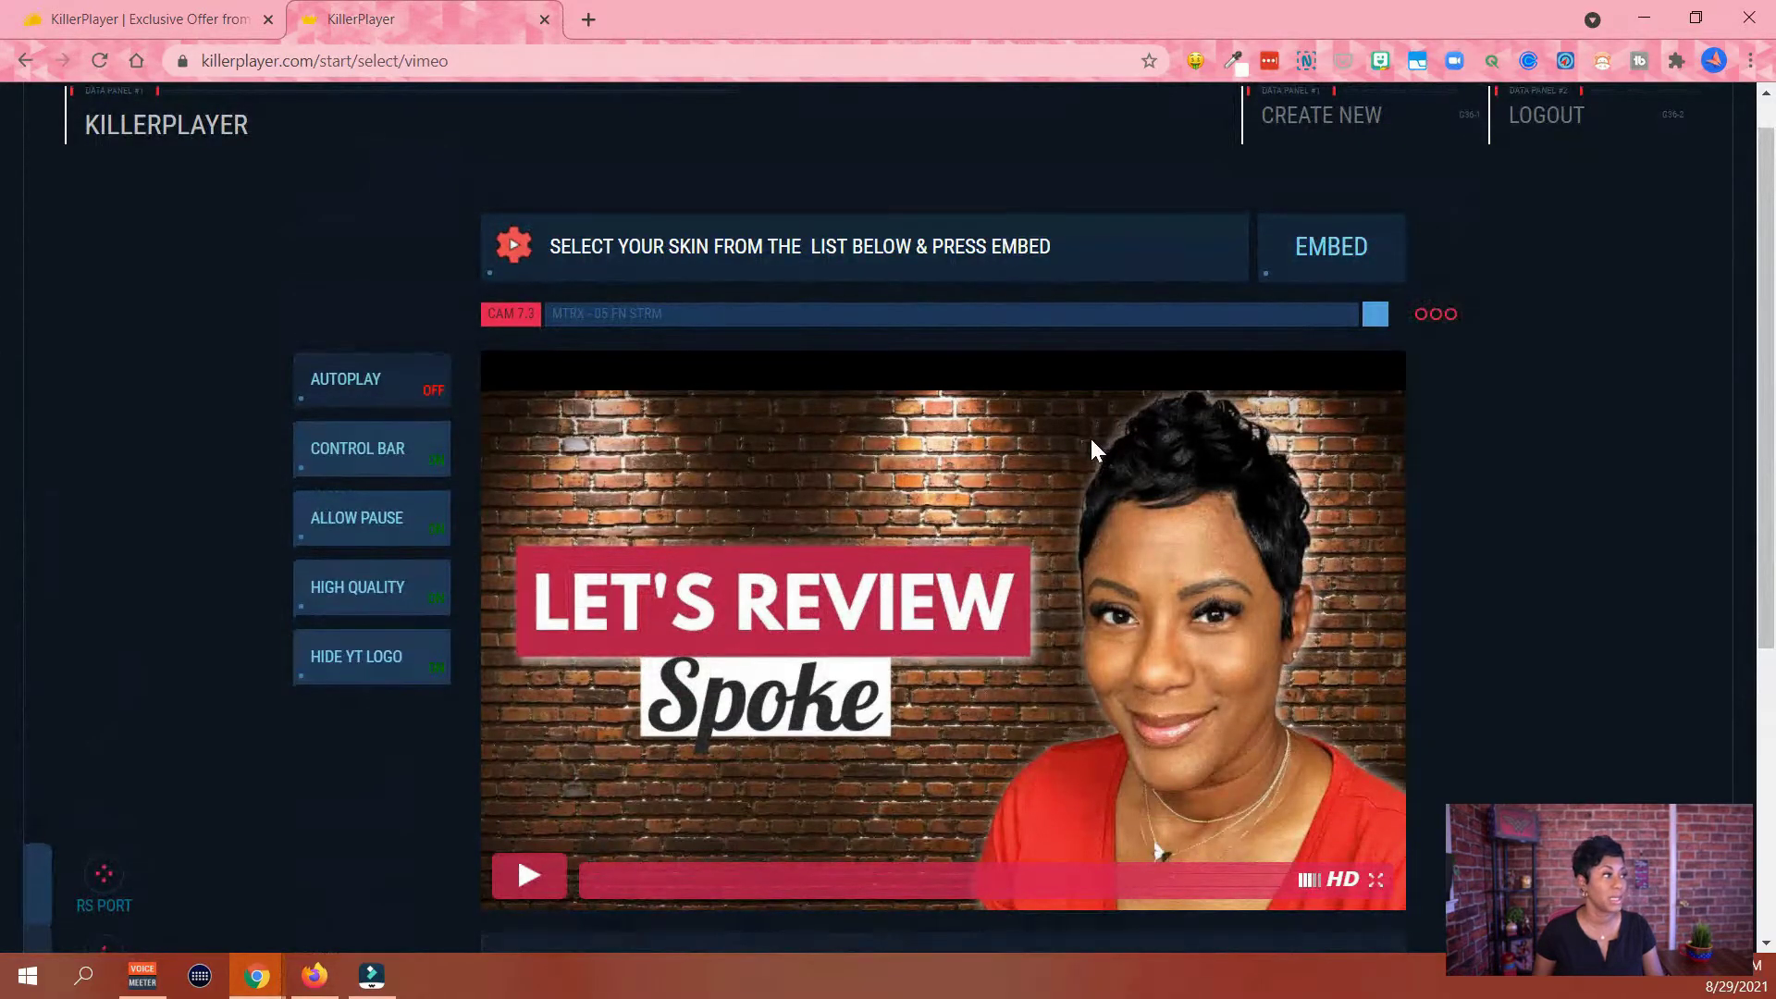
scroll(1092, 441, down, 3)
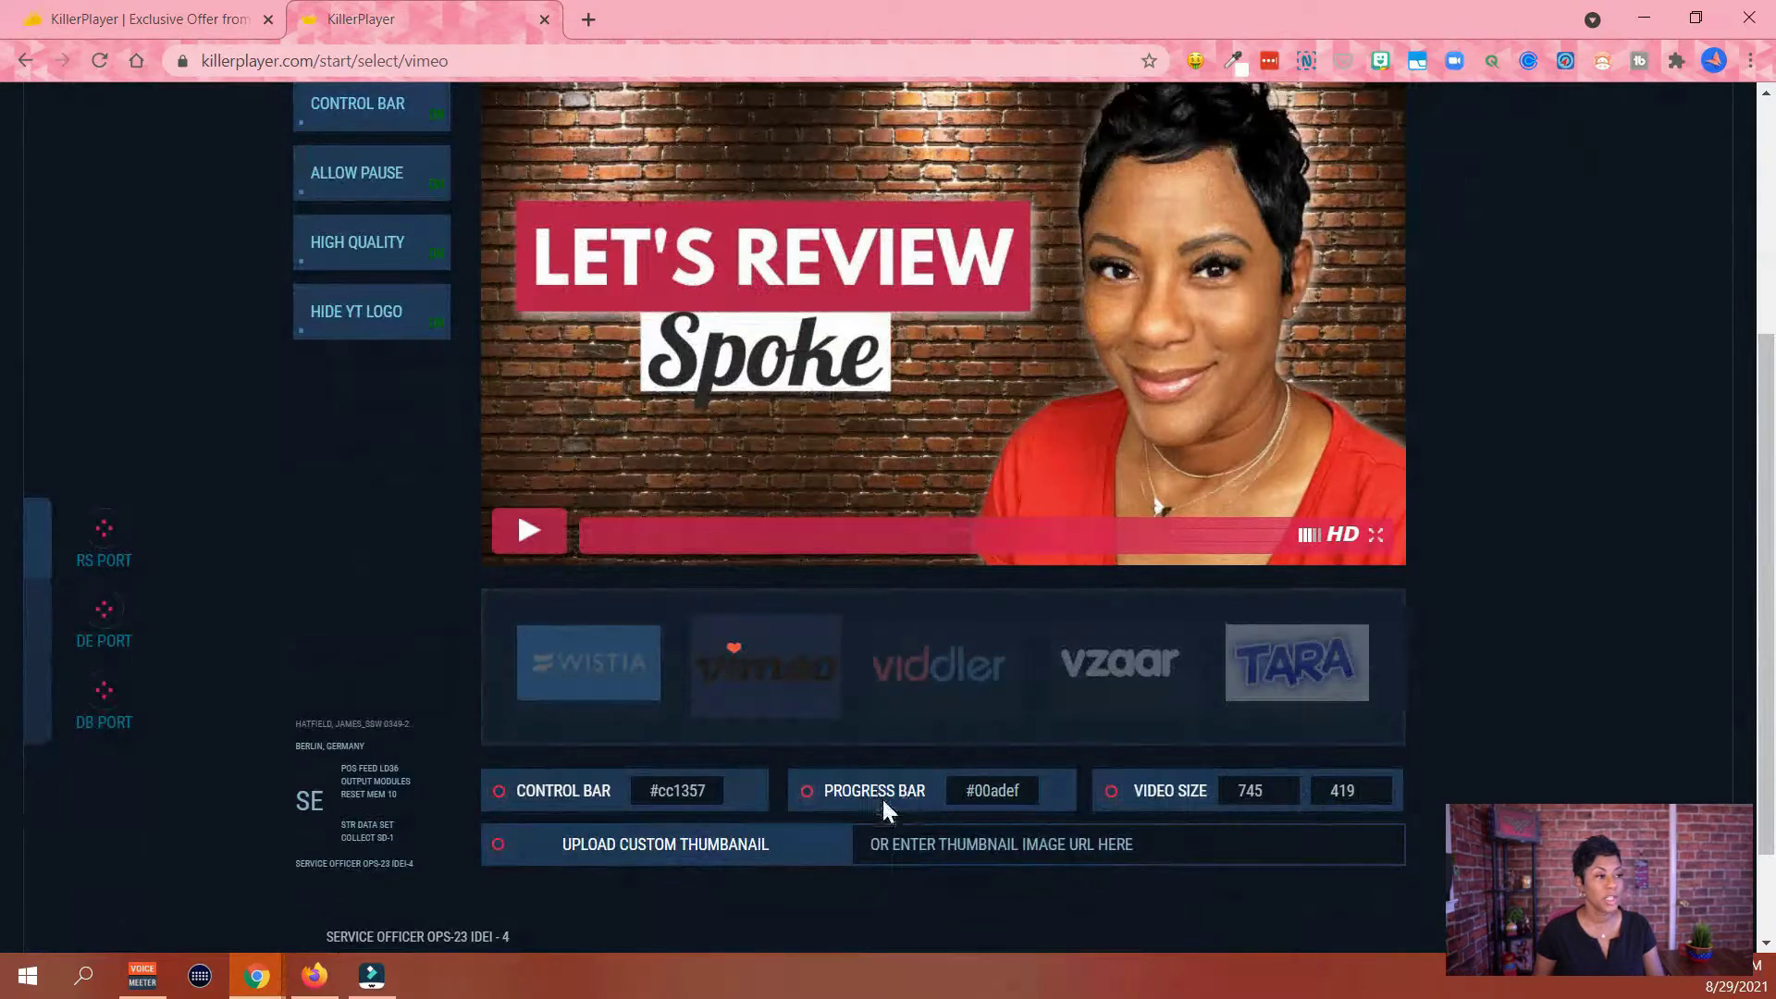
double_click(1240, 785)
text(640)
key(Tab)
text(360)
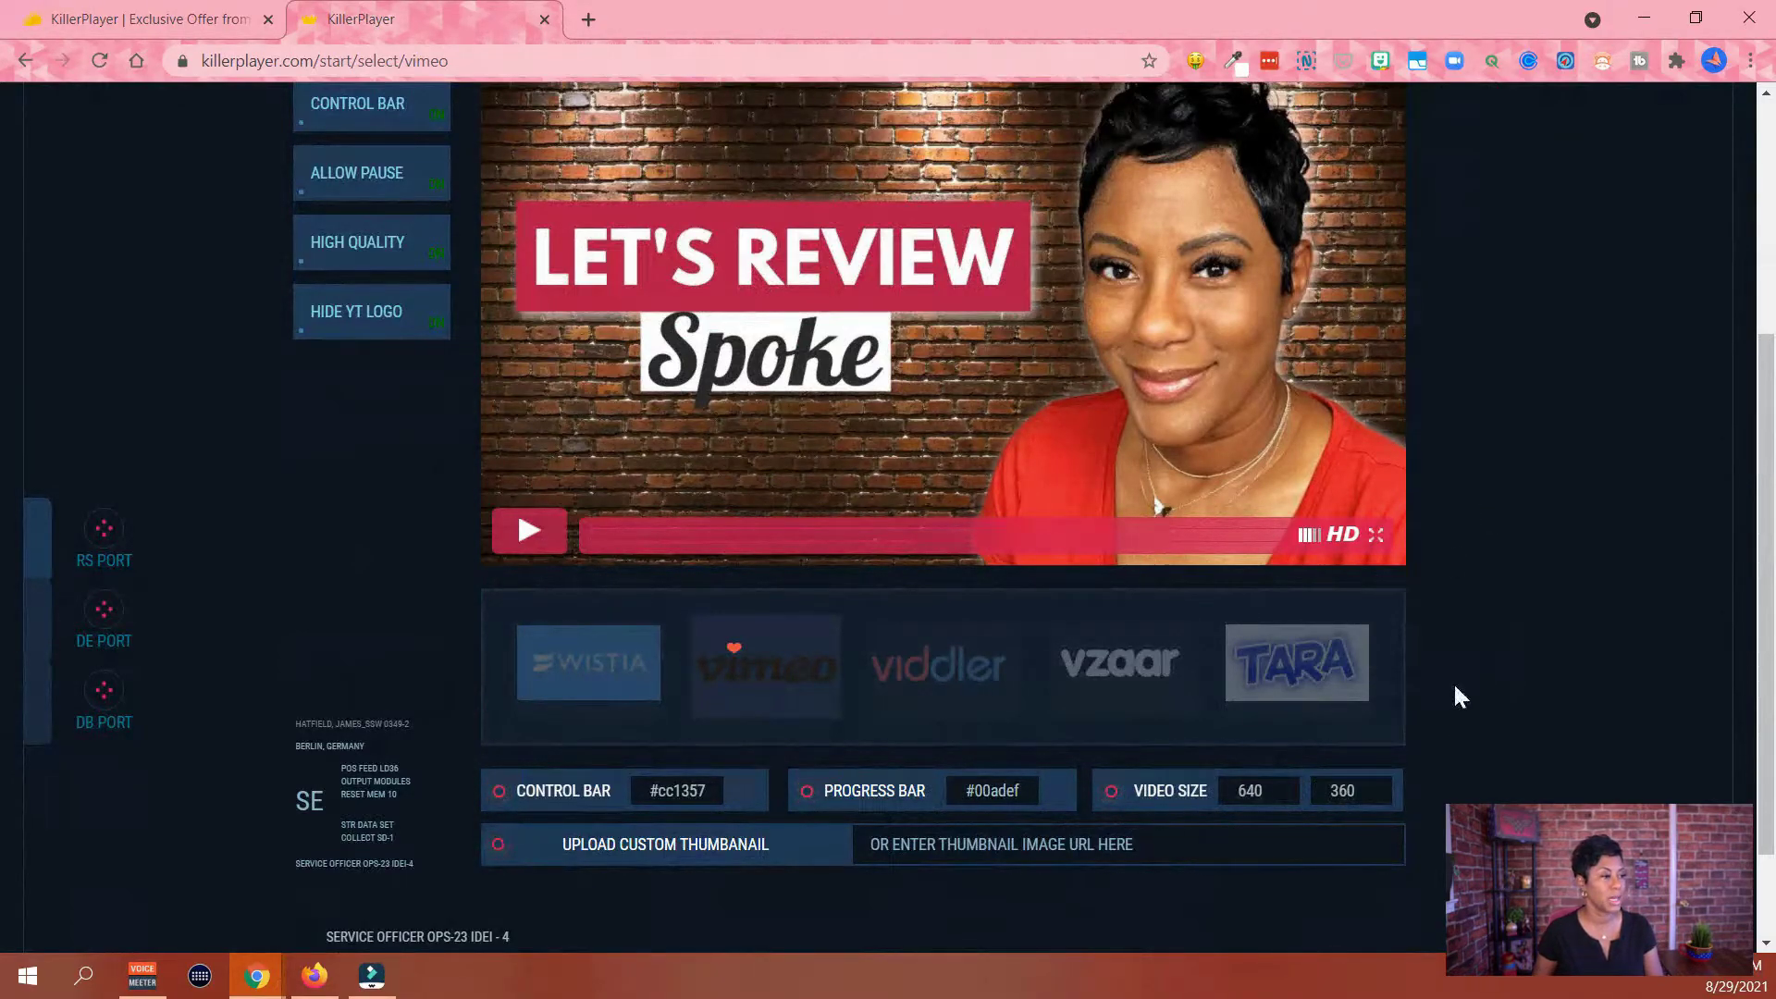
scroll(1455, 692, down, 1)
scroll(1453, 692, up, 2)
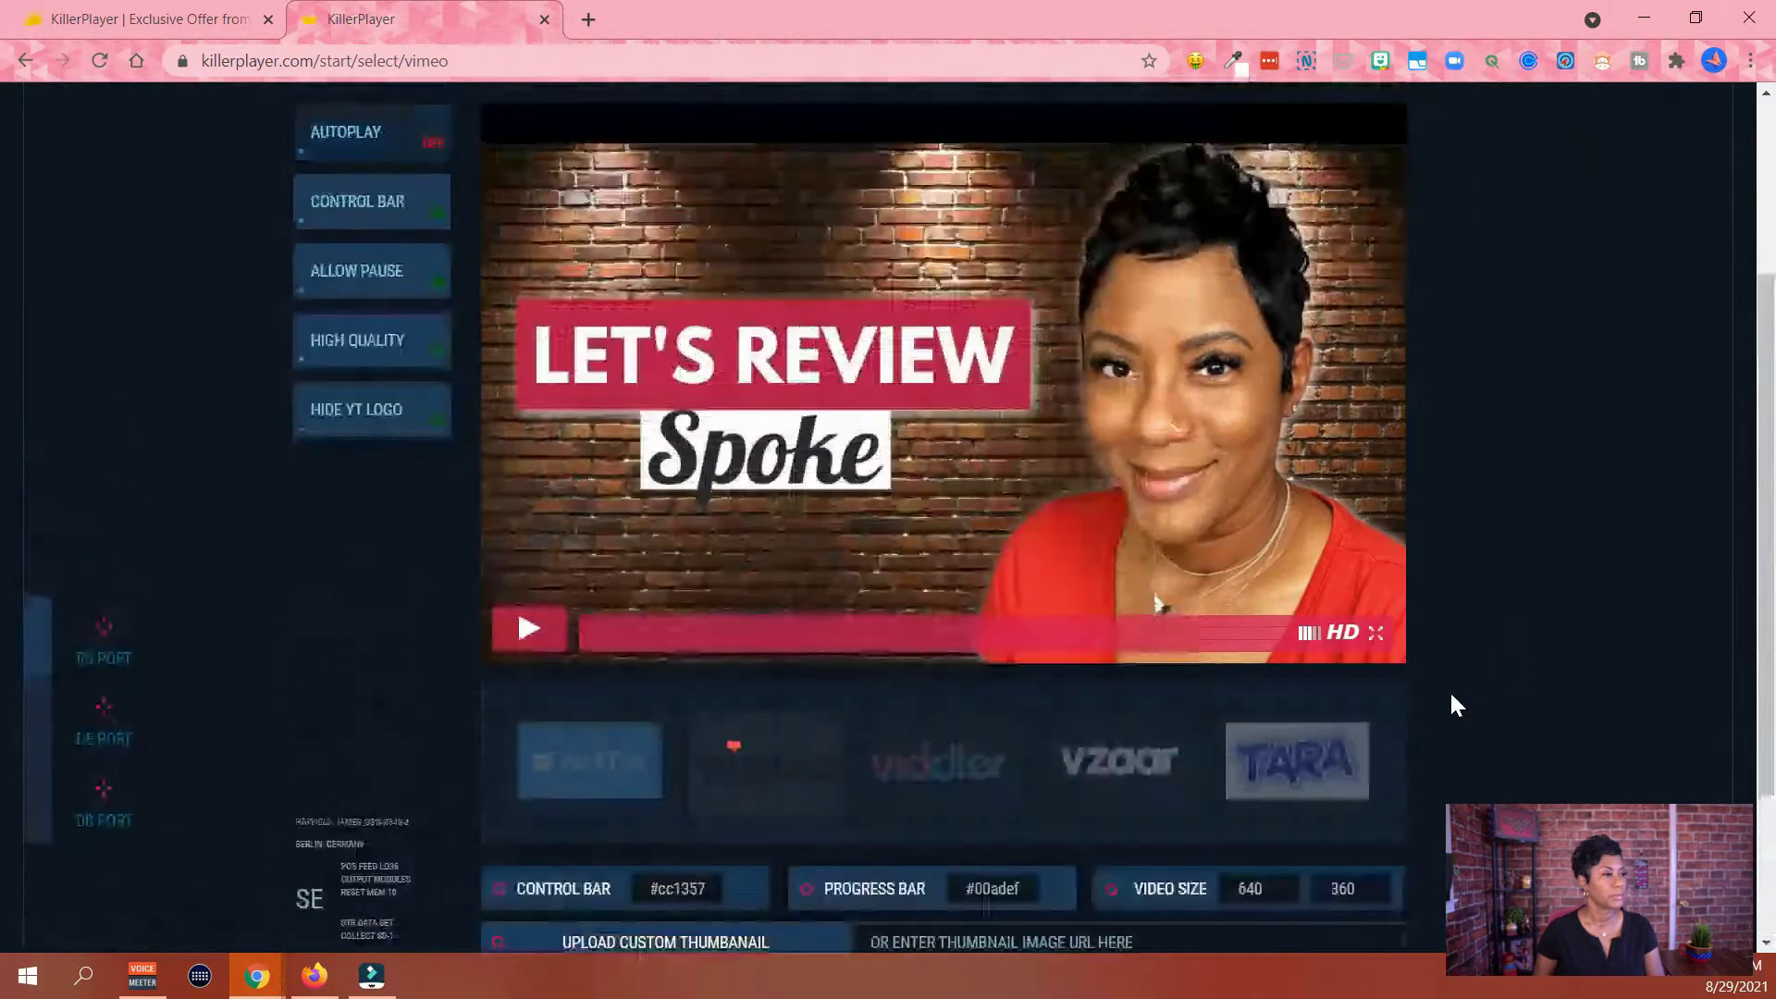
Generate the embed code for the customized Vimeo-skinned player
scroll(1451, 705, up, 2)
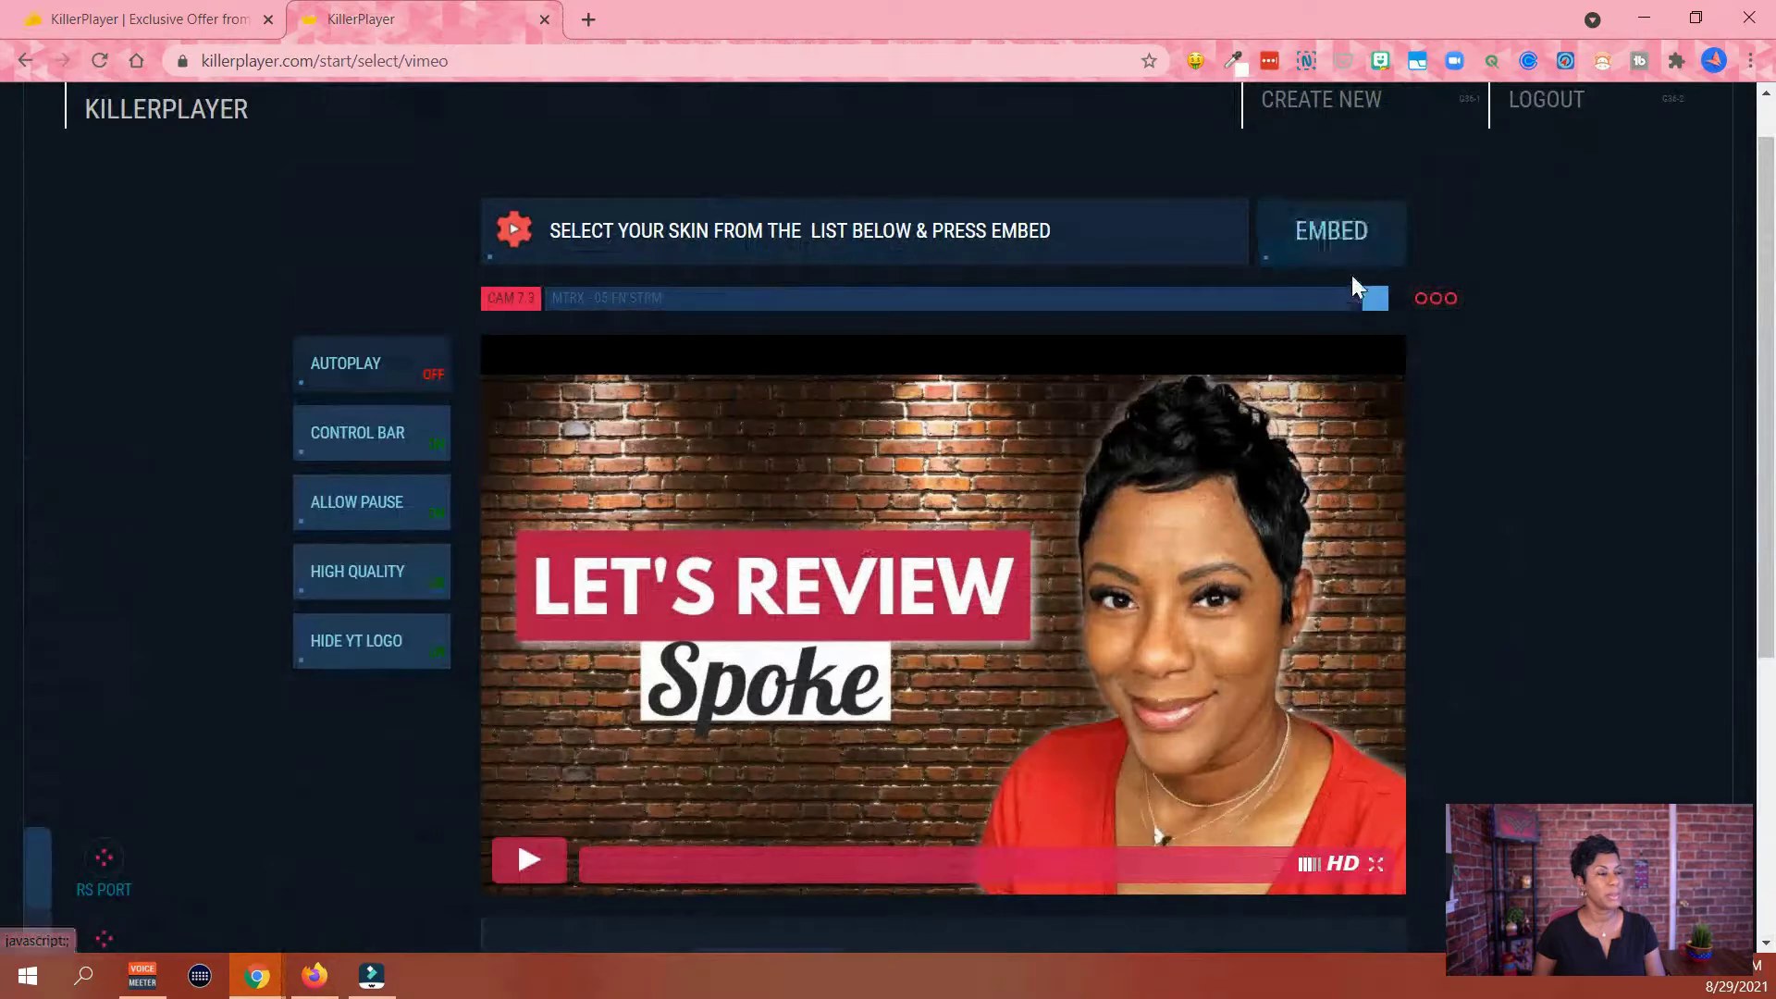
click(1345, 244)
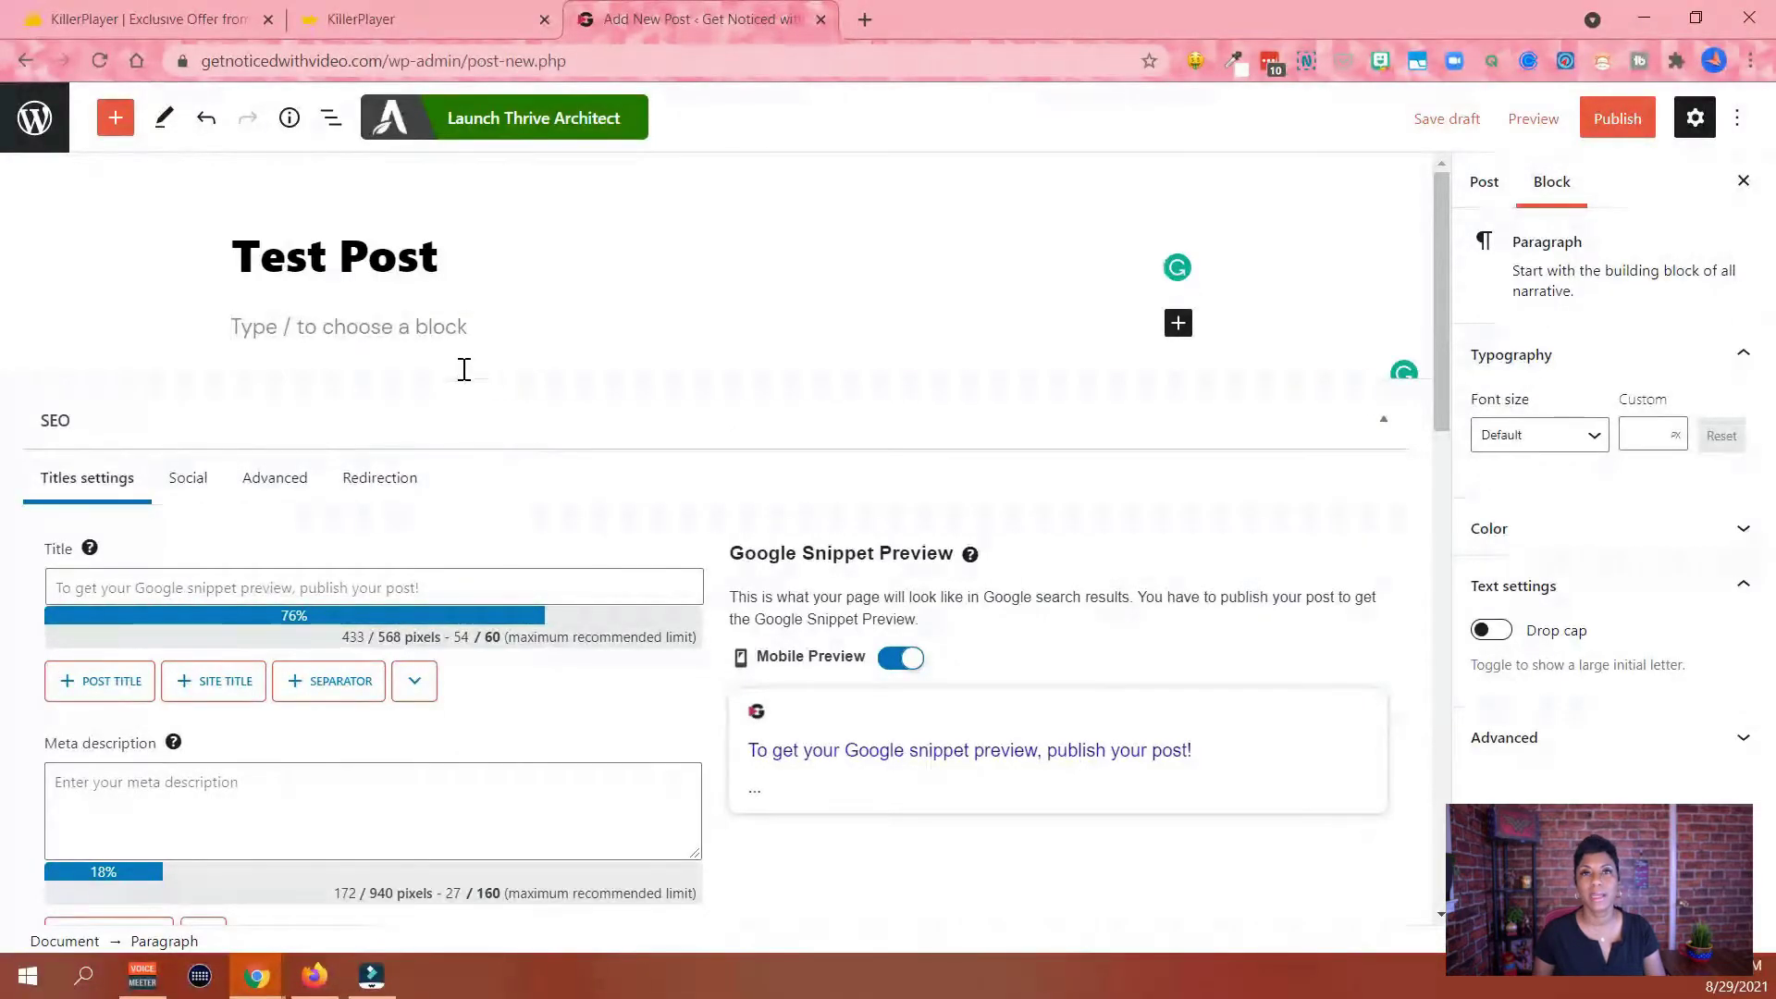
In the WordPress post "Test Post", add a Custom HTML block containing the KillerPlayer embed code and save the draft
click(1178, 323)
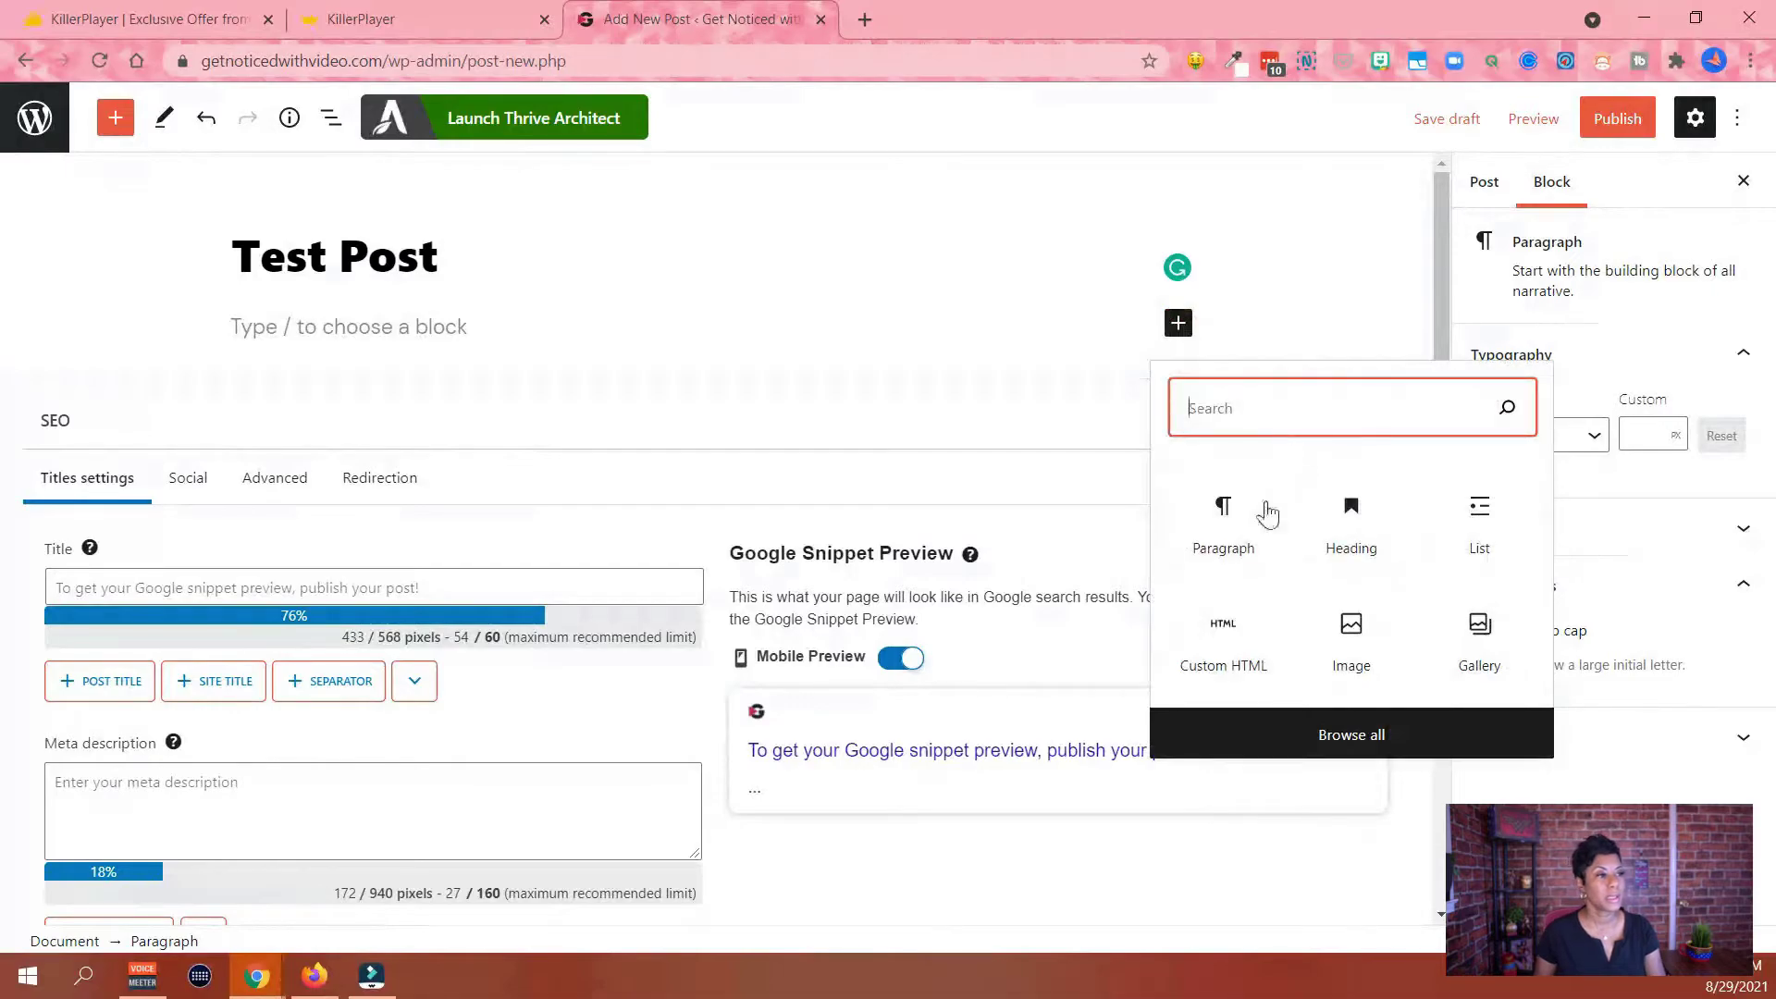
click(1219, 659)
right_click(319, 371)
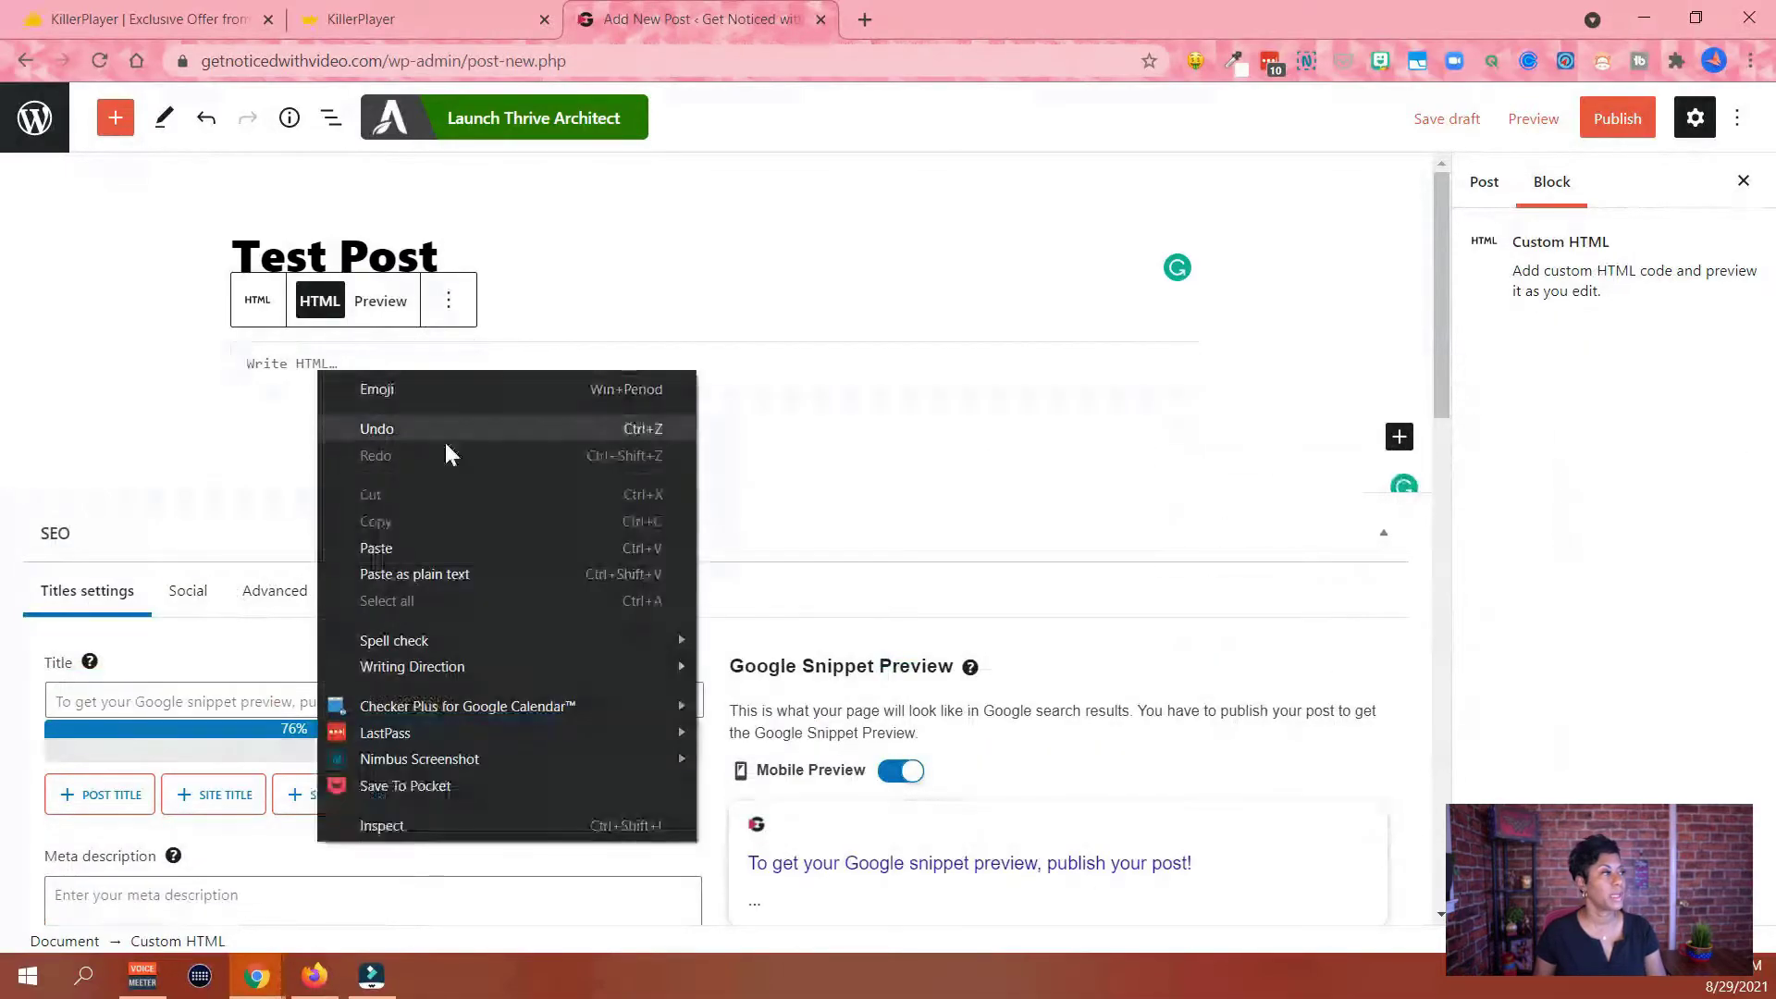
click(431, 552)
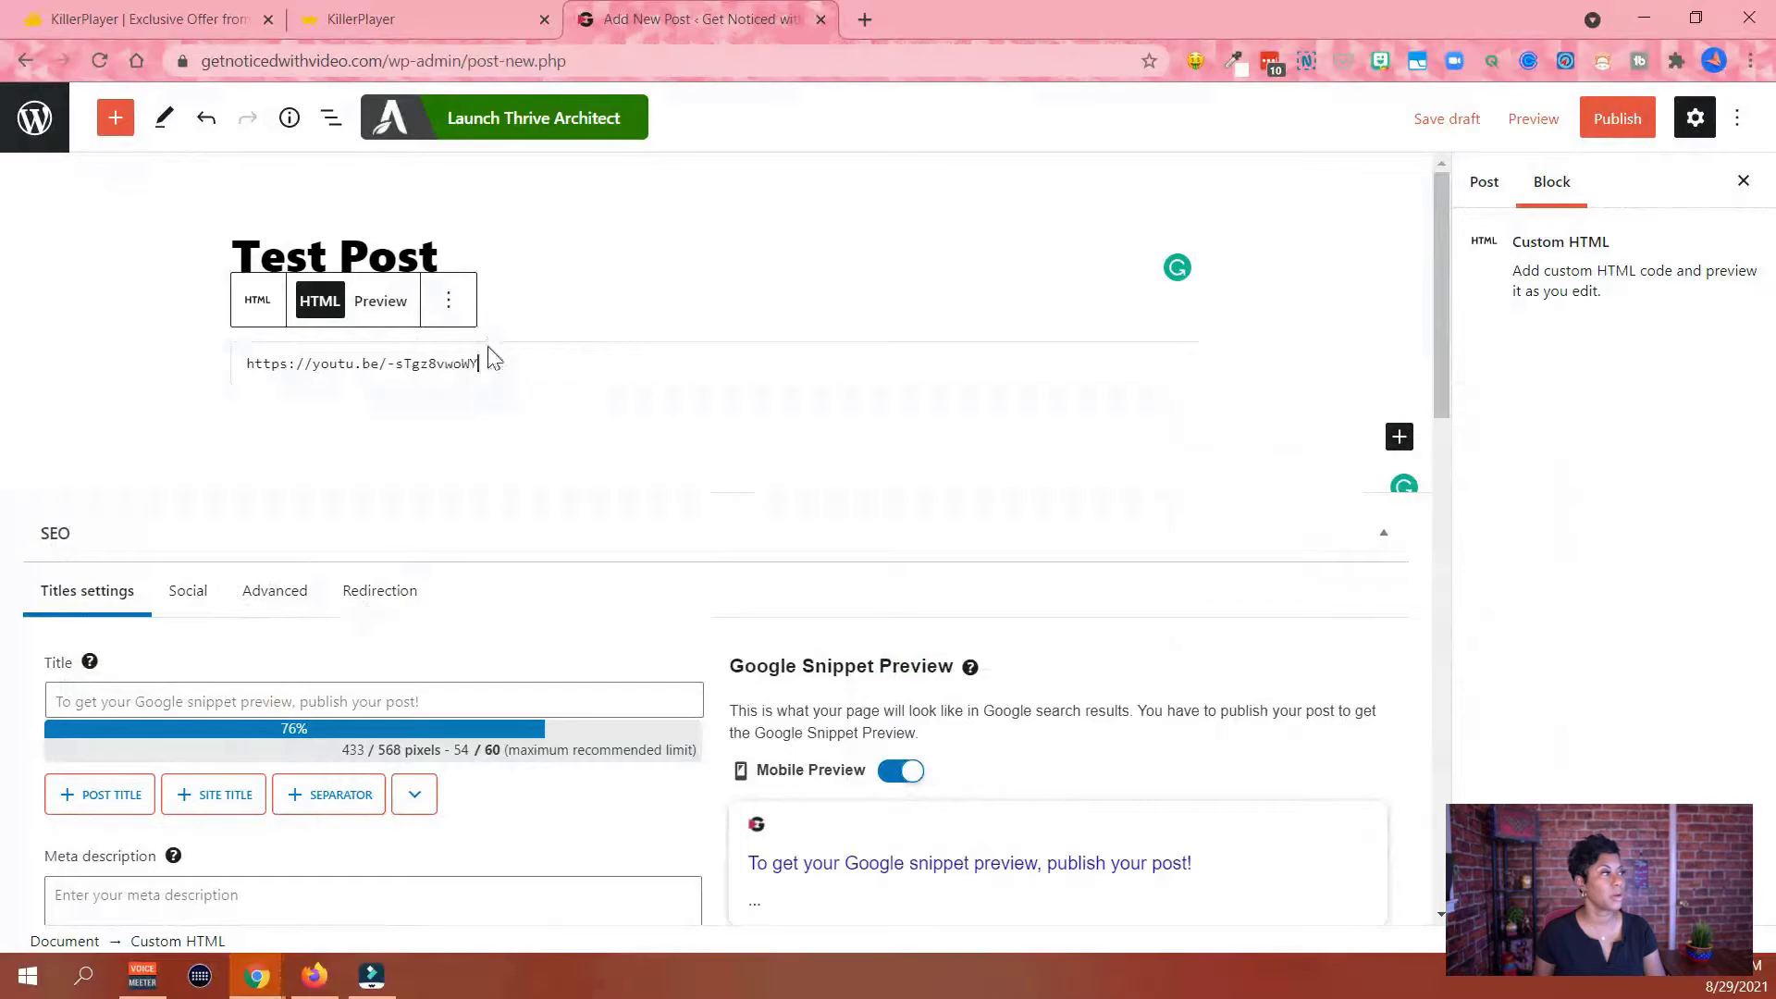
key(ctrl+a)
right_click(298, 368)
click(422, 544)
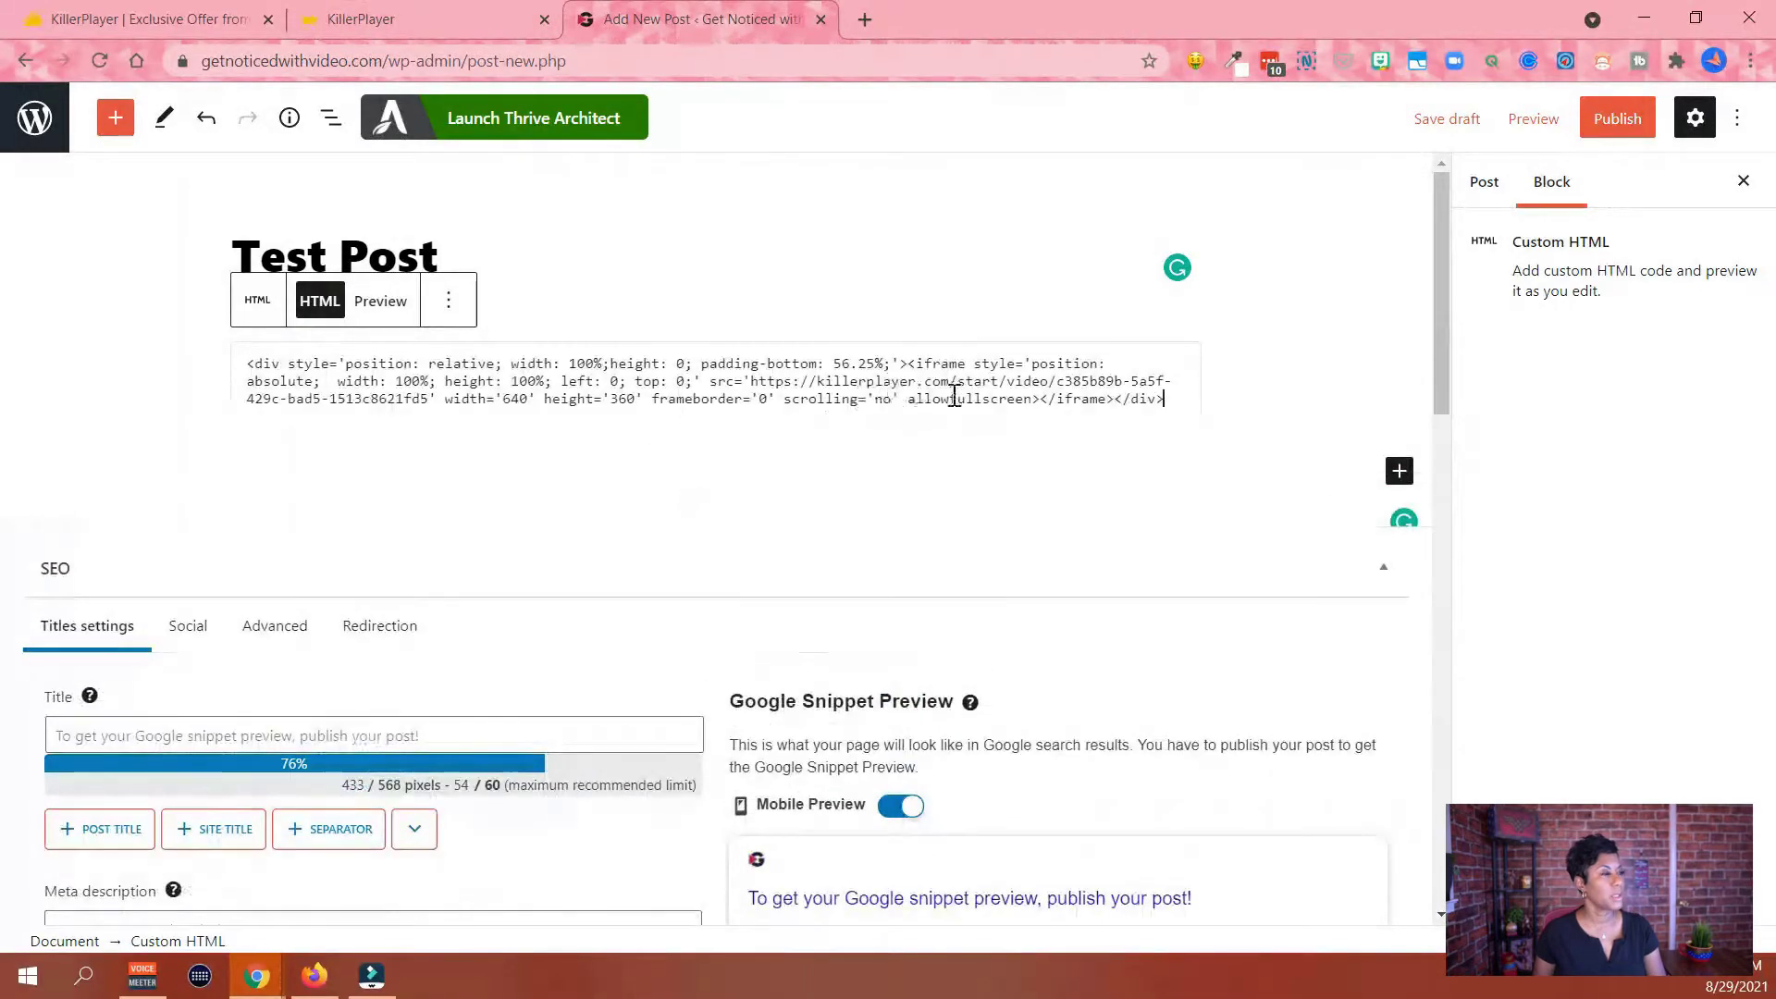
click(1447, 118)
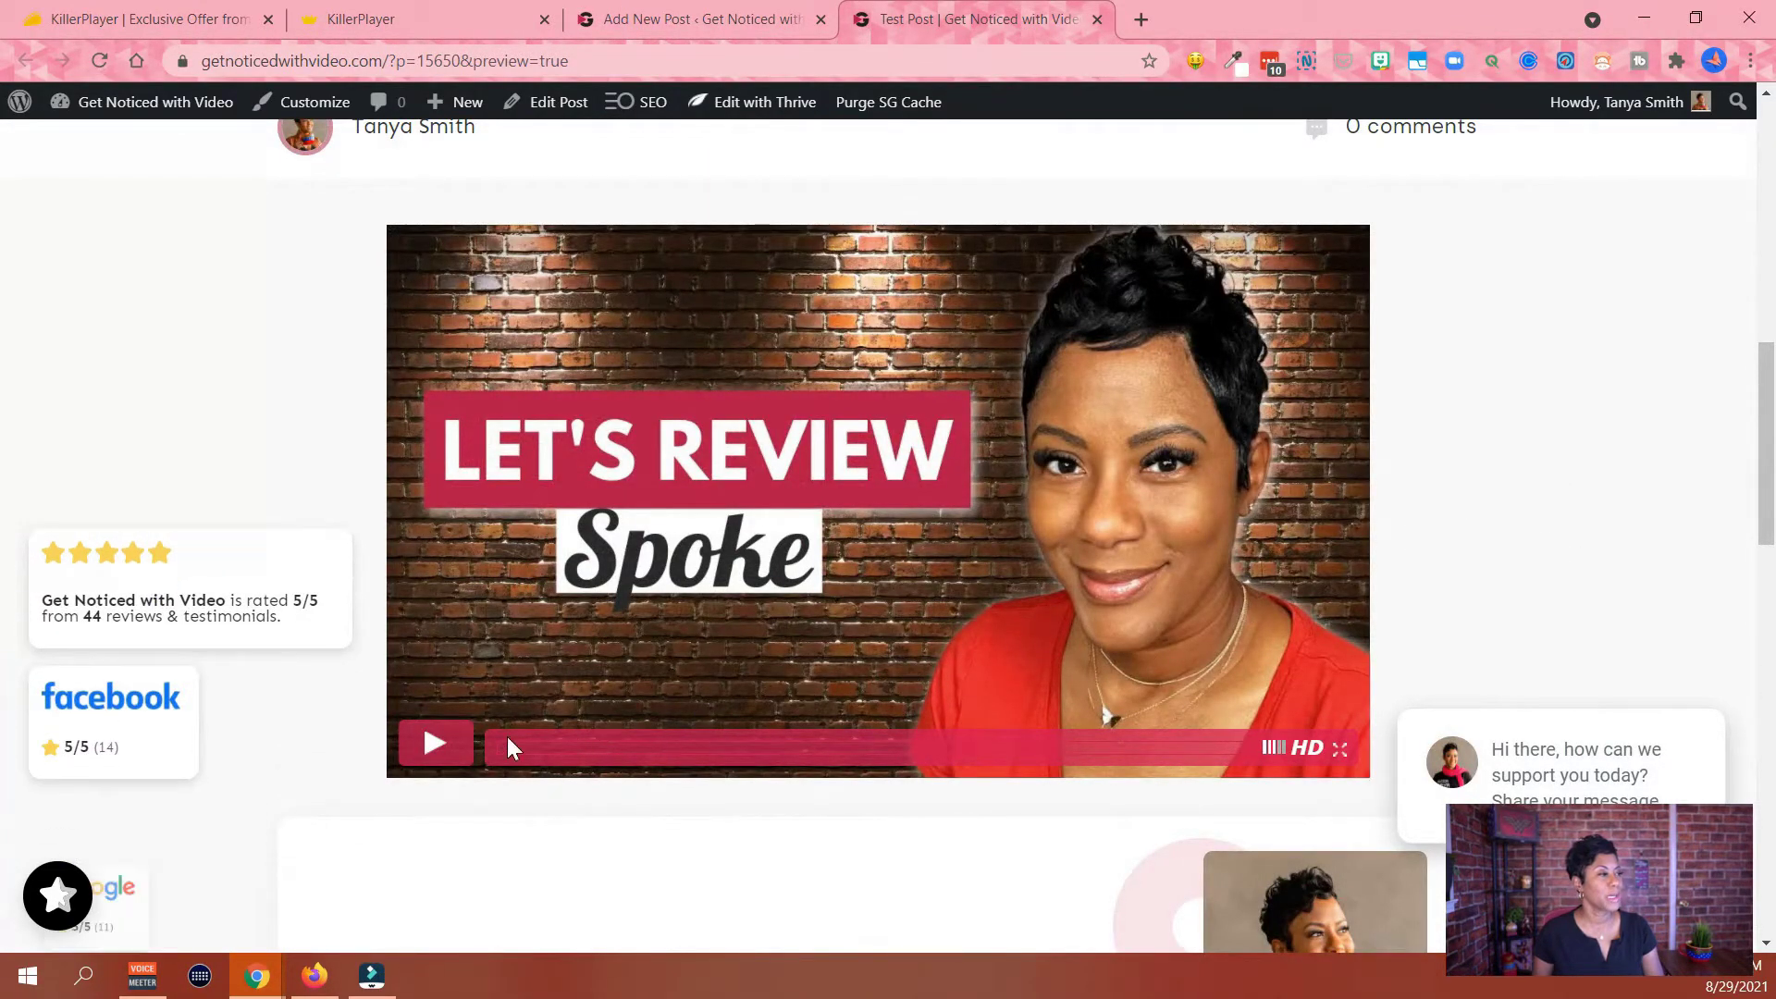
Test the embedded KillerPlayer video in the post preview by playing, pausing and jumping near its end, and close the preview
click(437, 745)
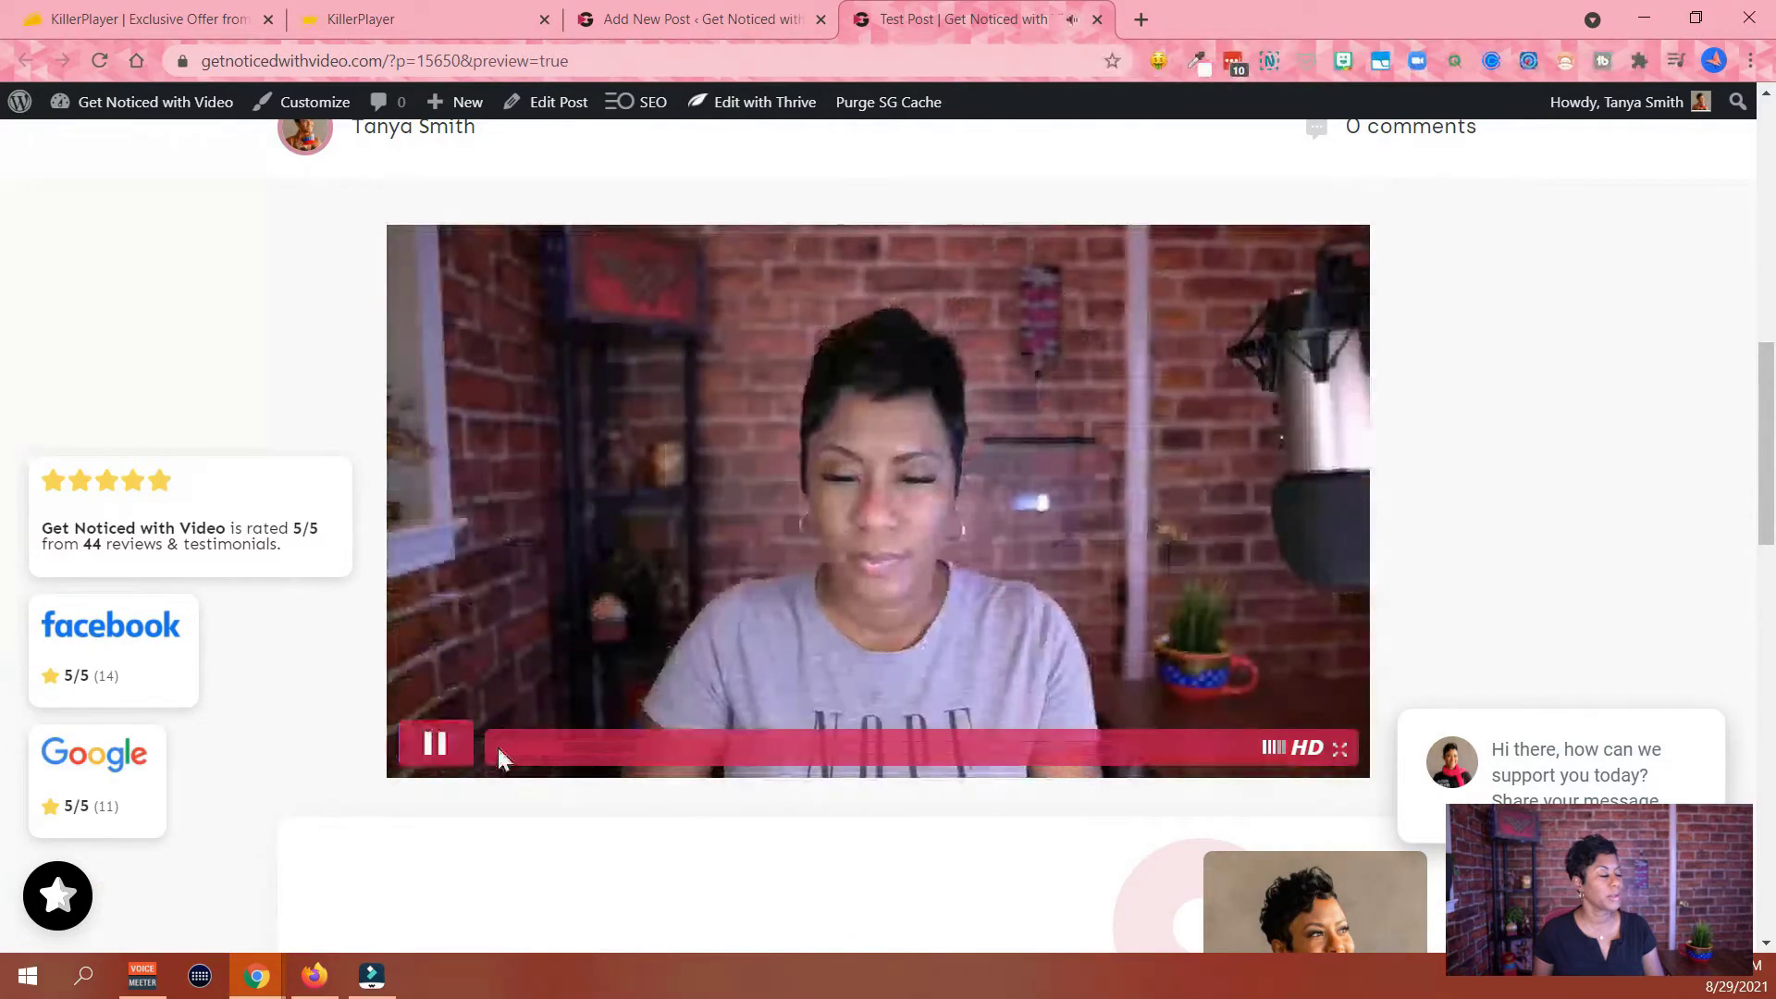
click(437, 748)
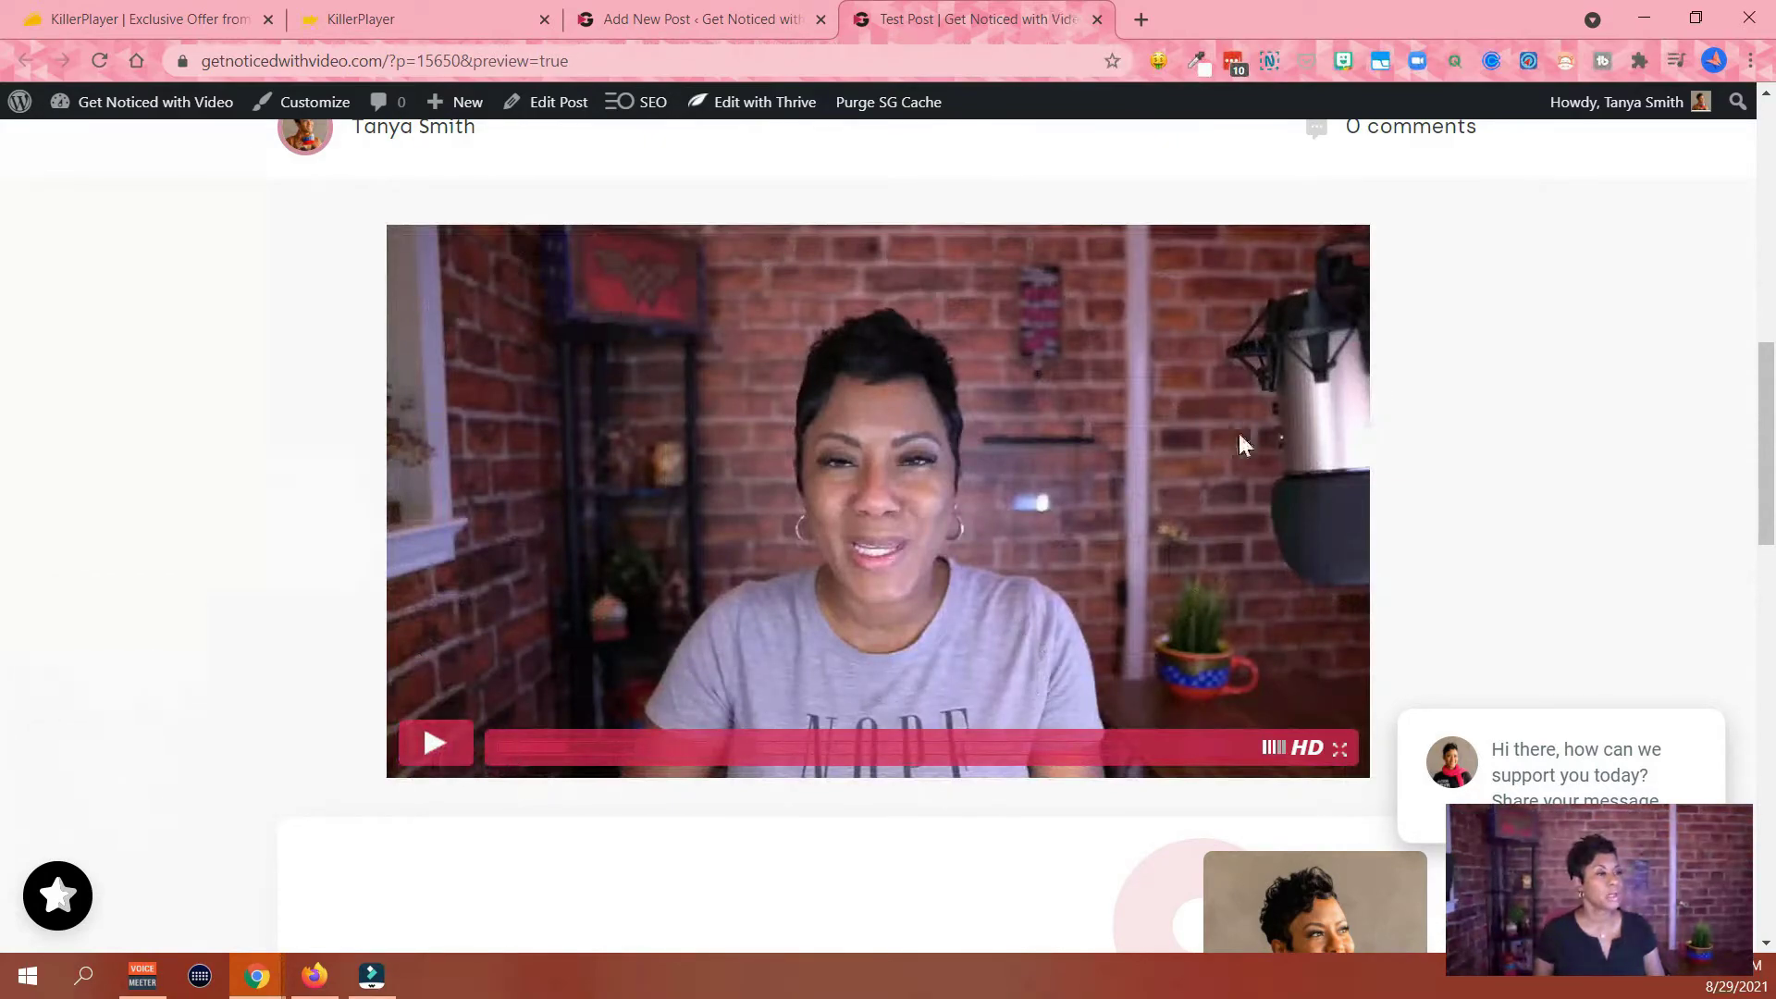
click(1235, 748)
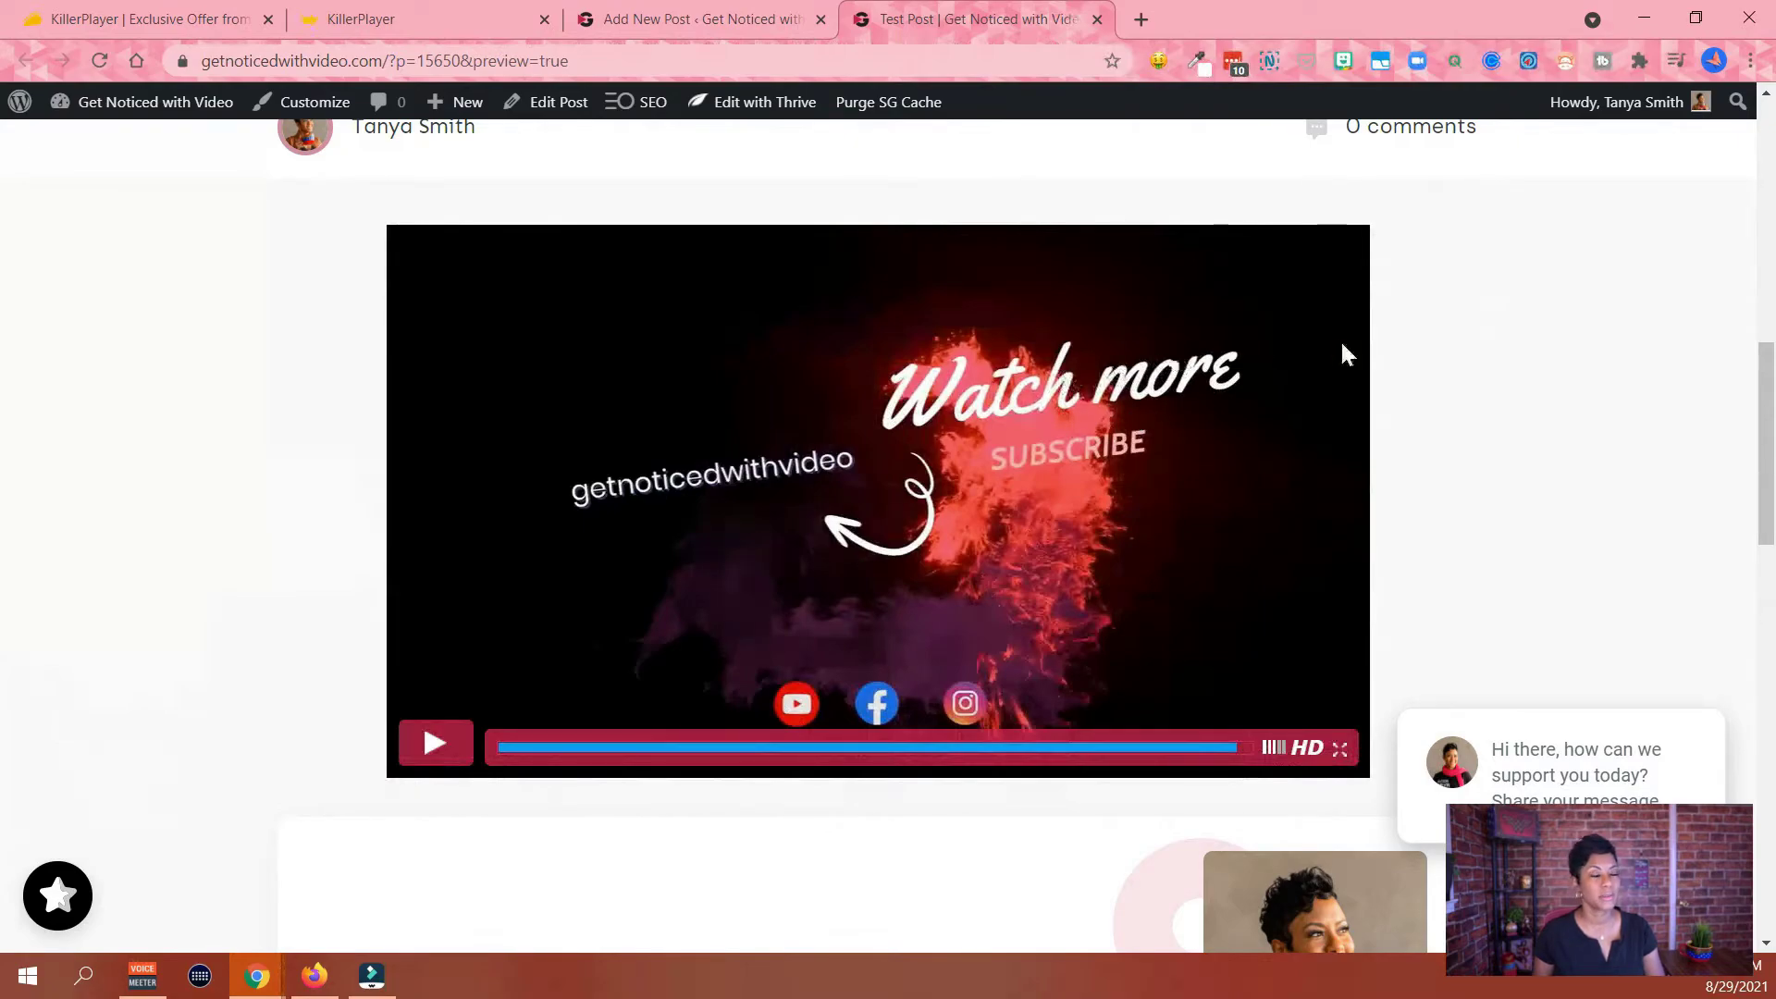
key(ctrl+w)
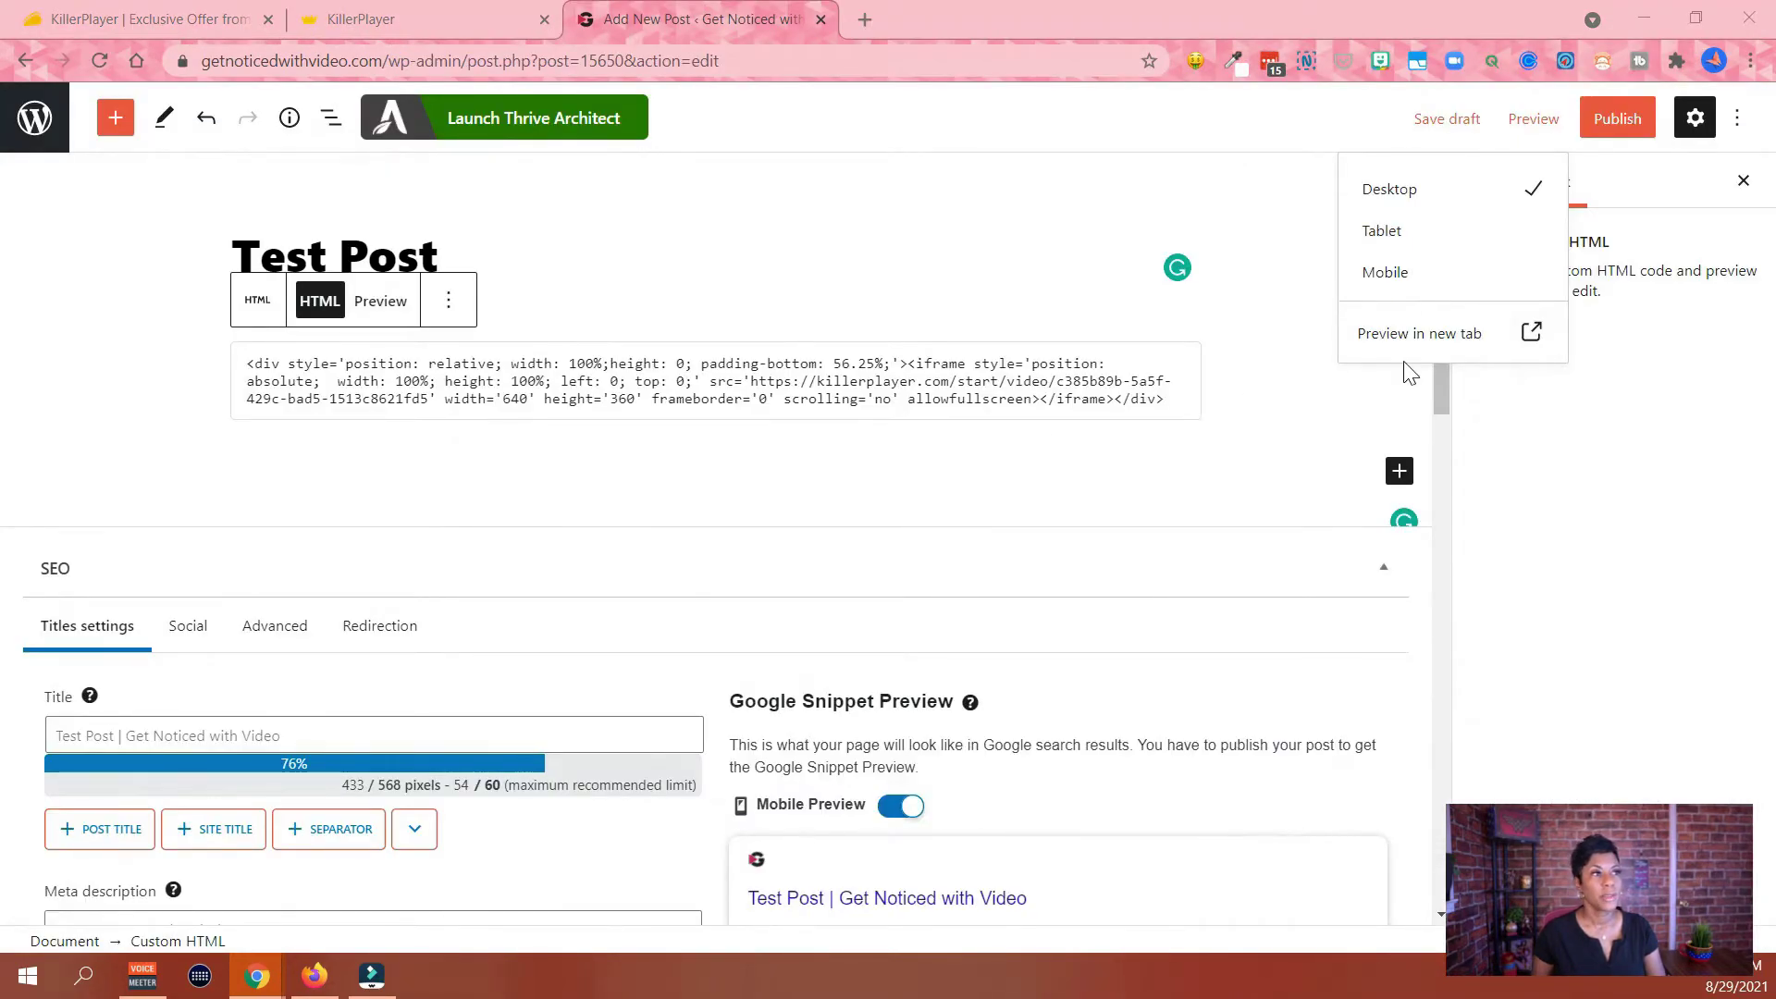
Add a second Custom HTML block below the first, containing the same video's standard 560 by 315 YouTube iframe embed code
click(1400, 471)
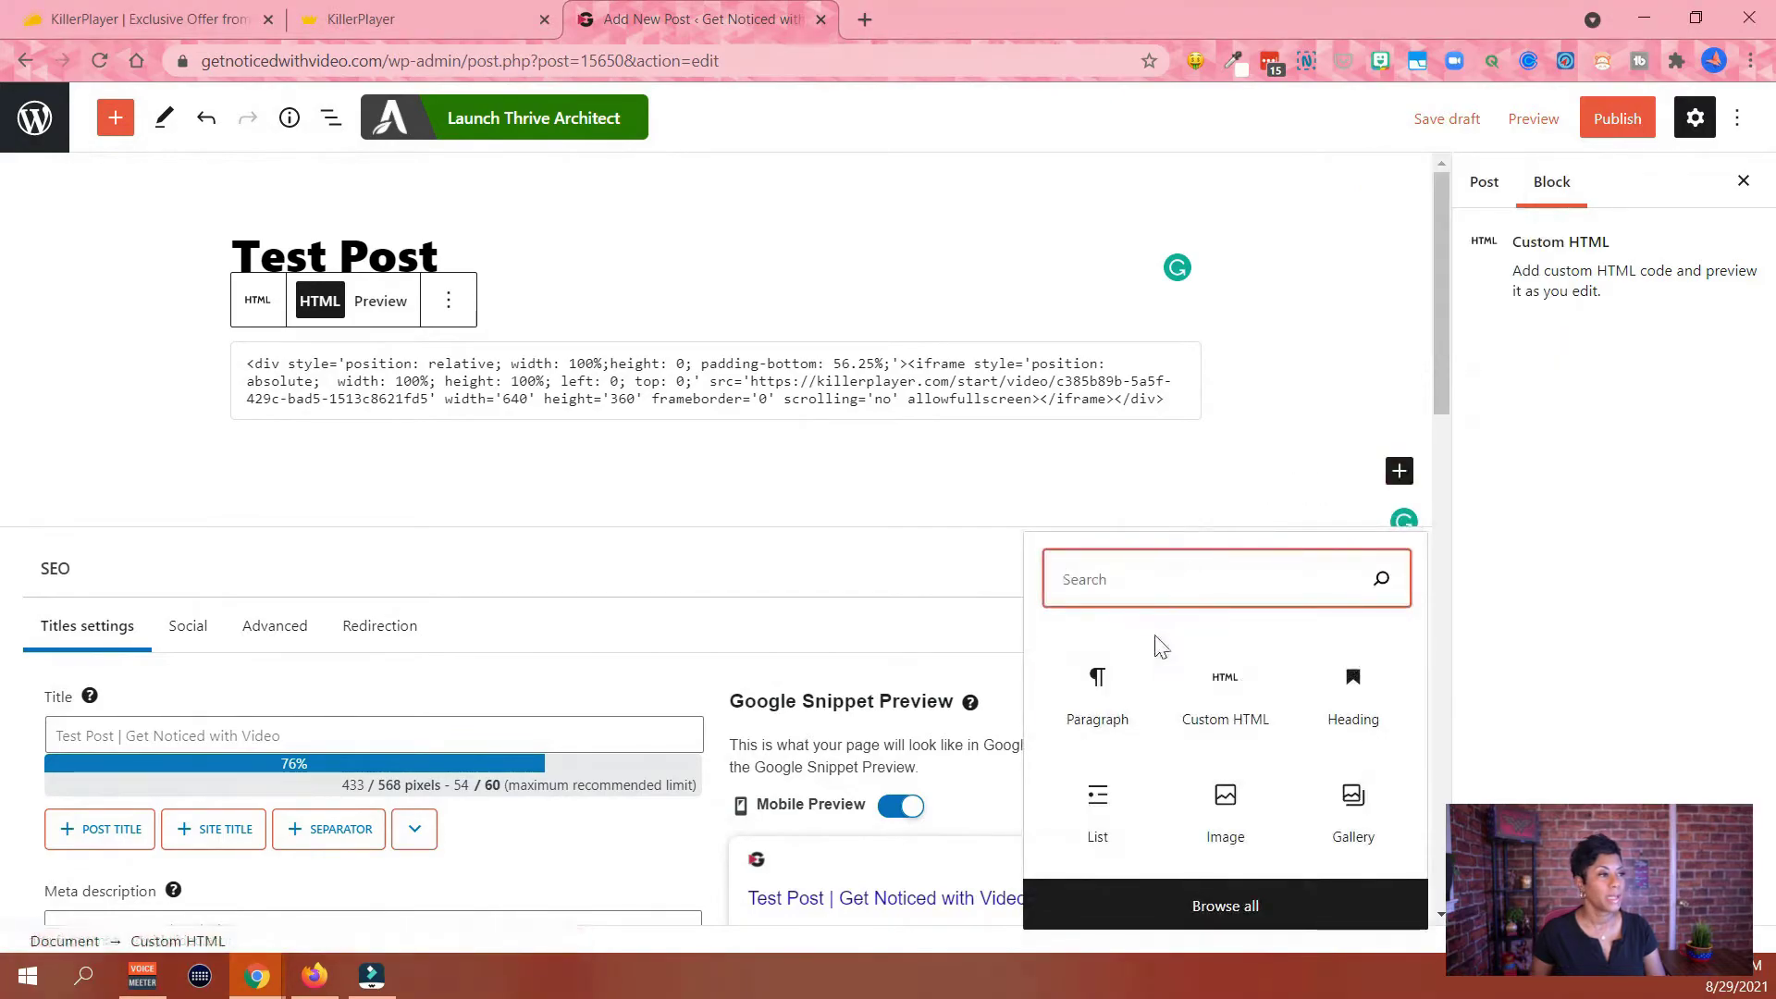
text(custo)
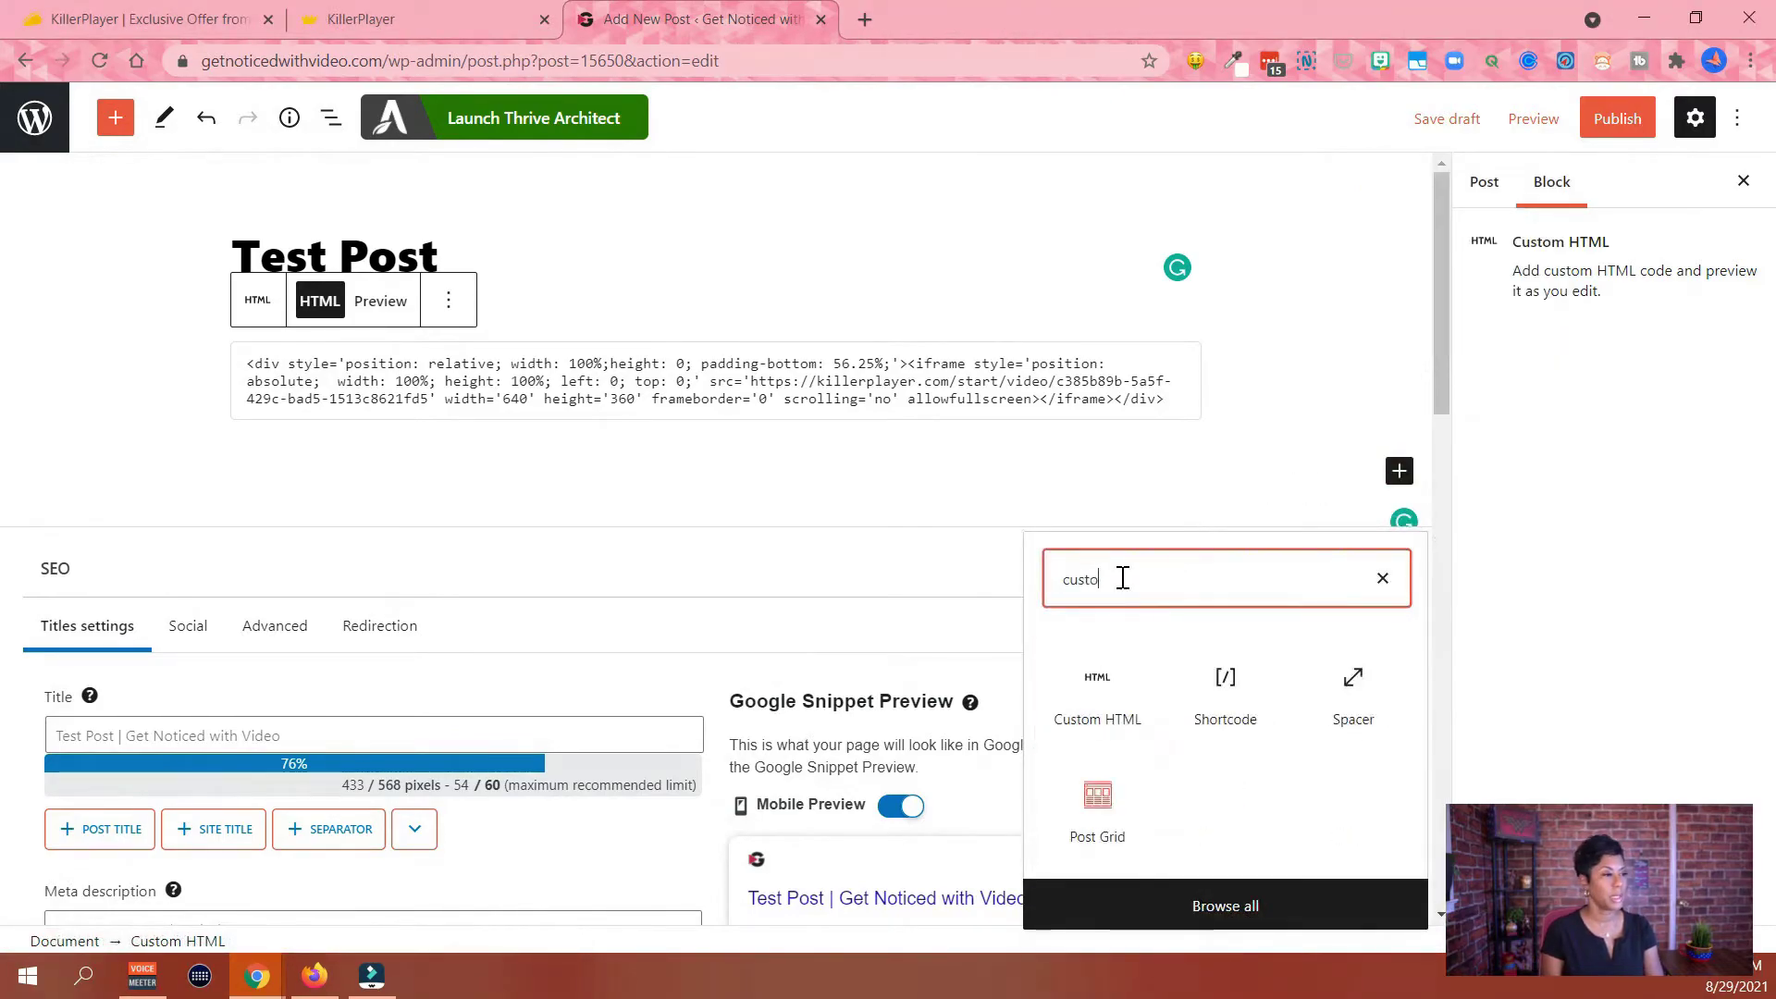
click(1099, 712)
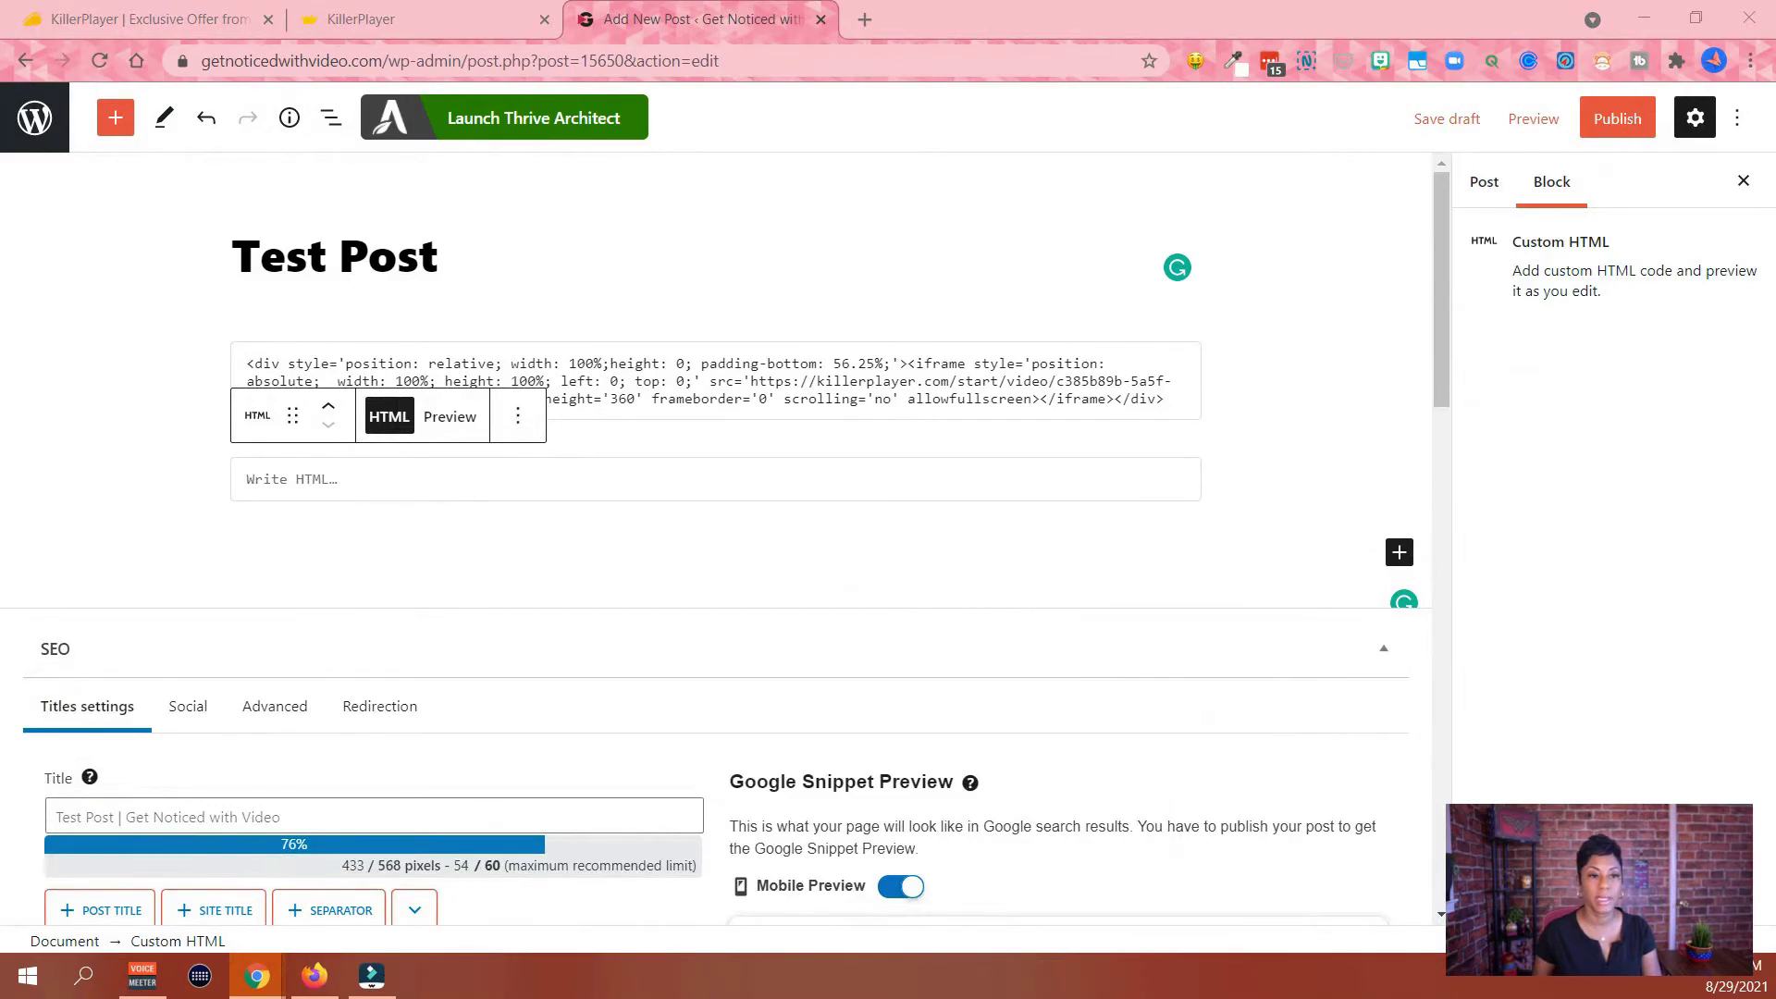
click(635, 480)
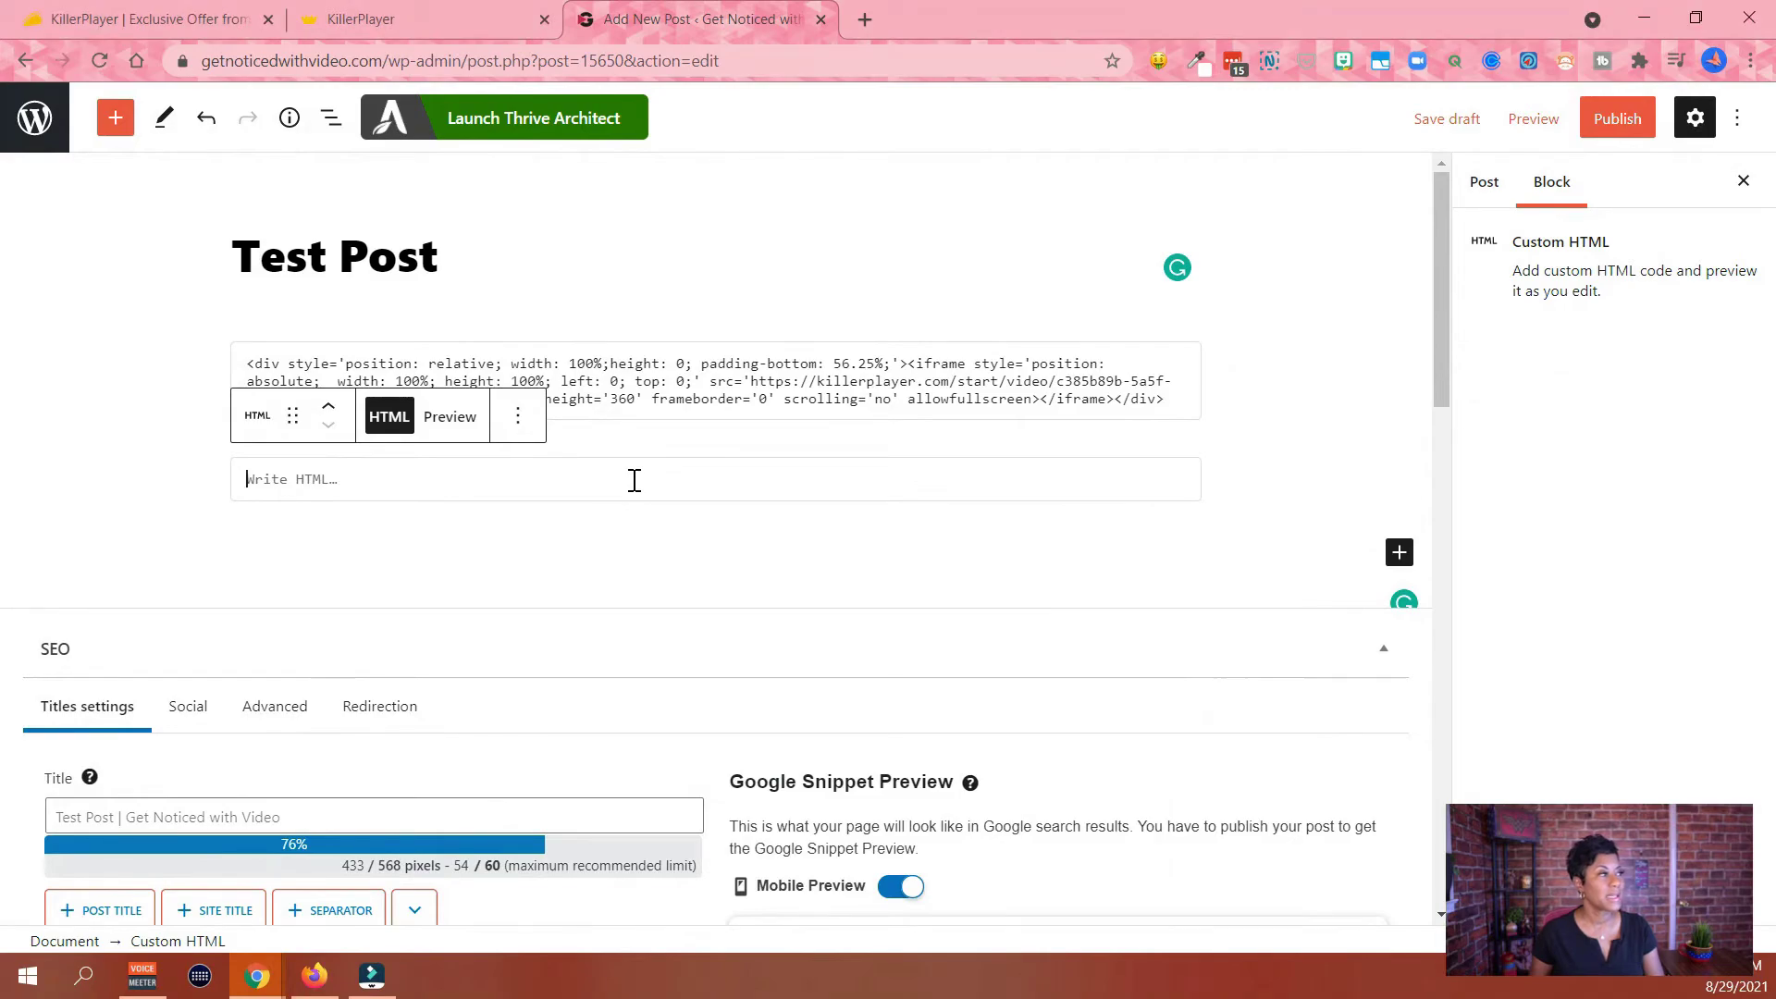
right_click(618, 480)
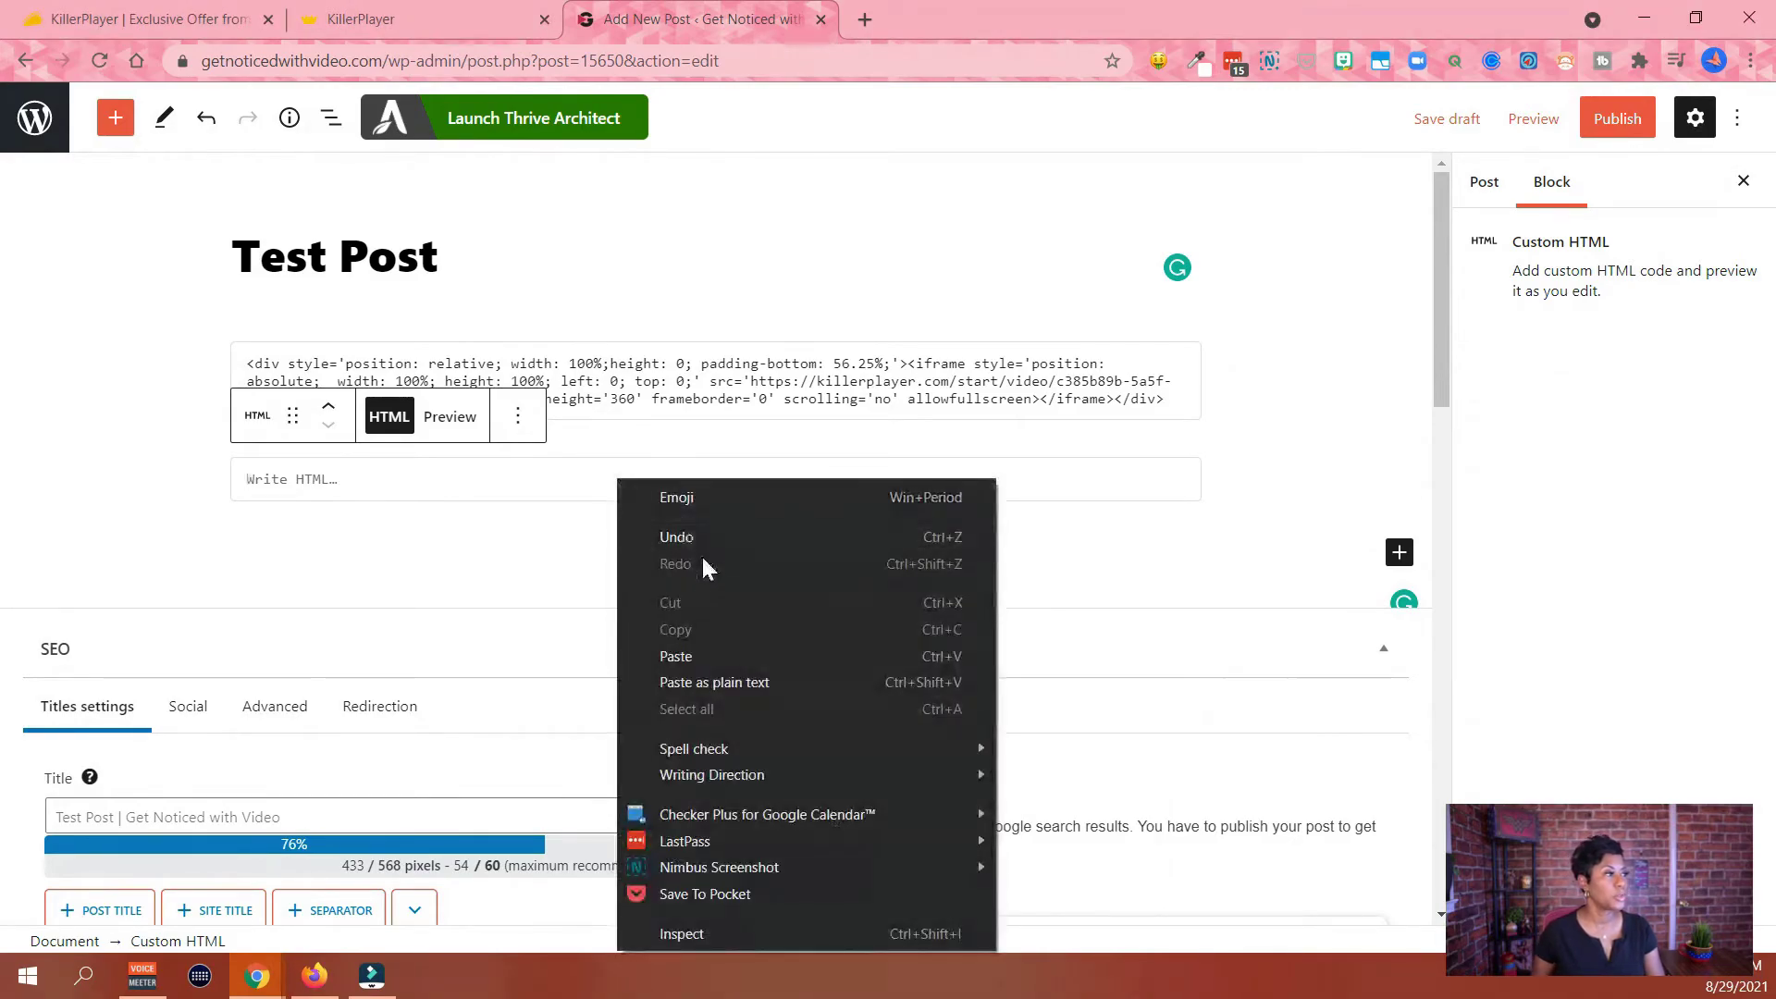
click(710, 675)
click(623, 579)
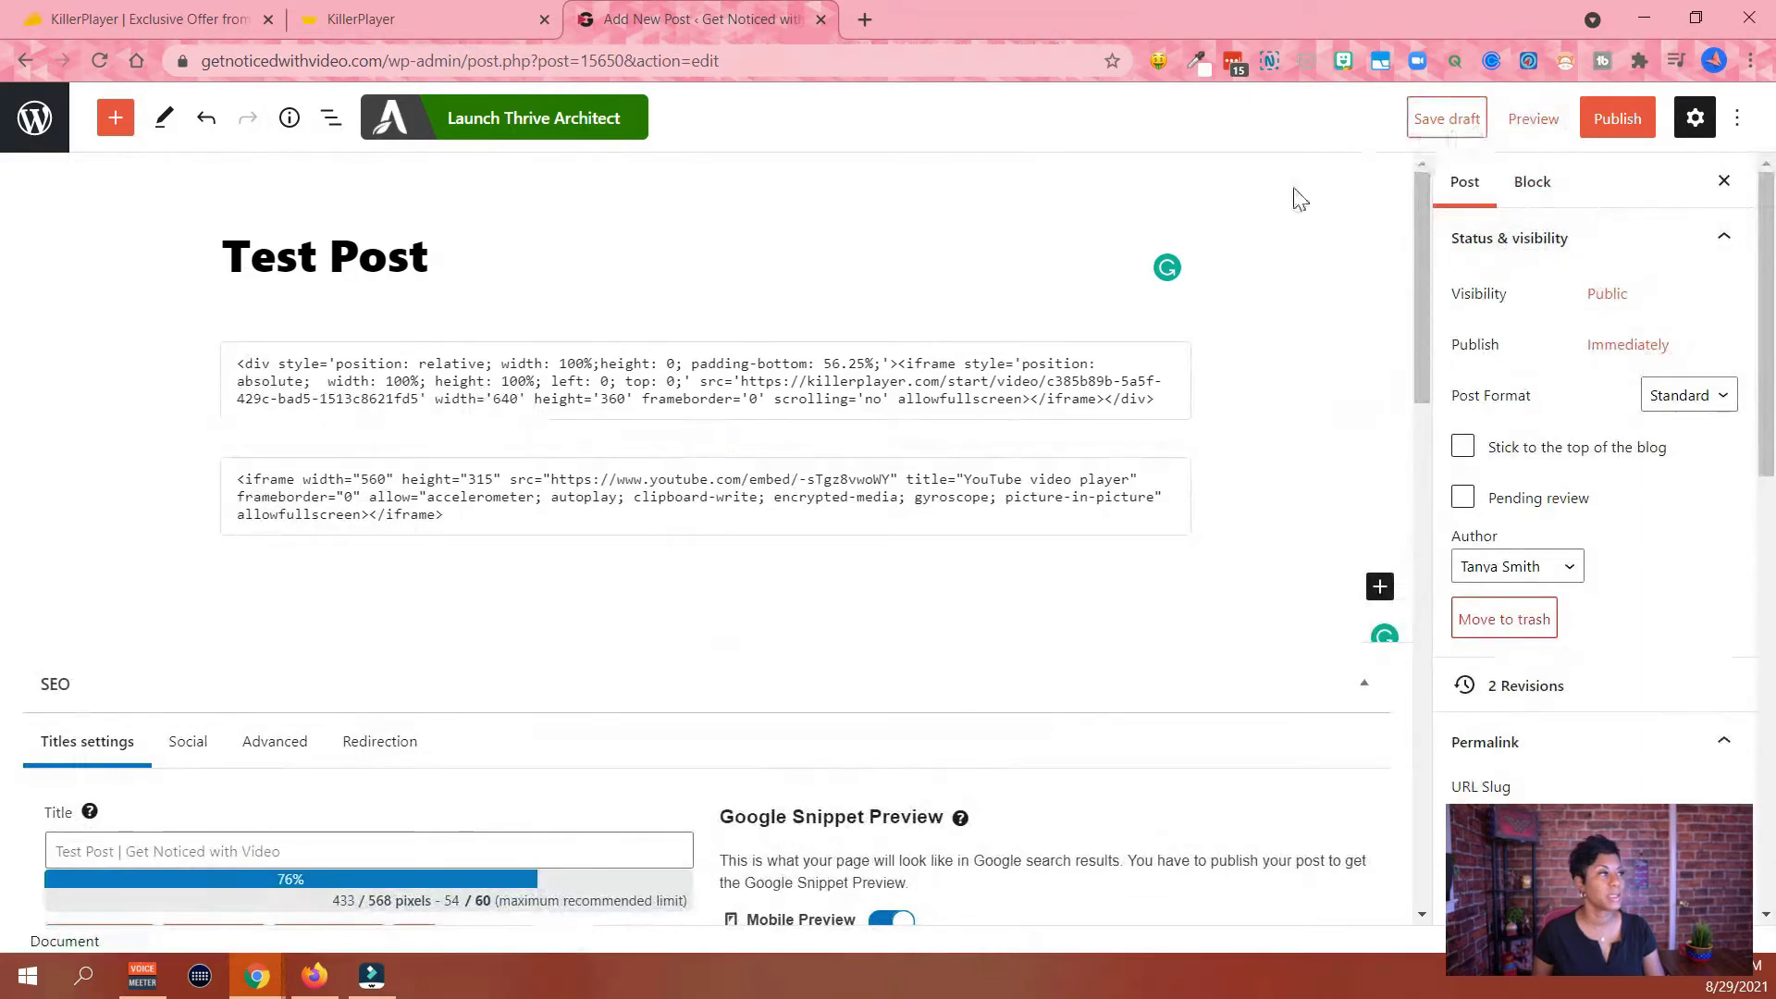
Preview the post and compare the KillerPlayer embed with the standard YouTube embed, including its title, sharing and channel overlays
click(1533, 118)
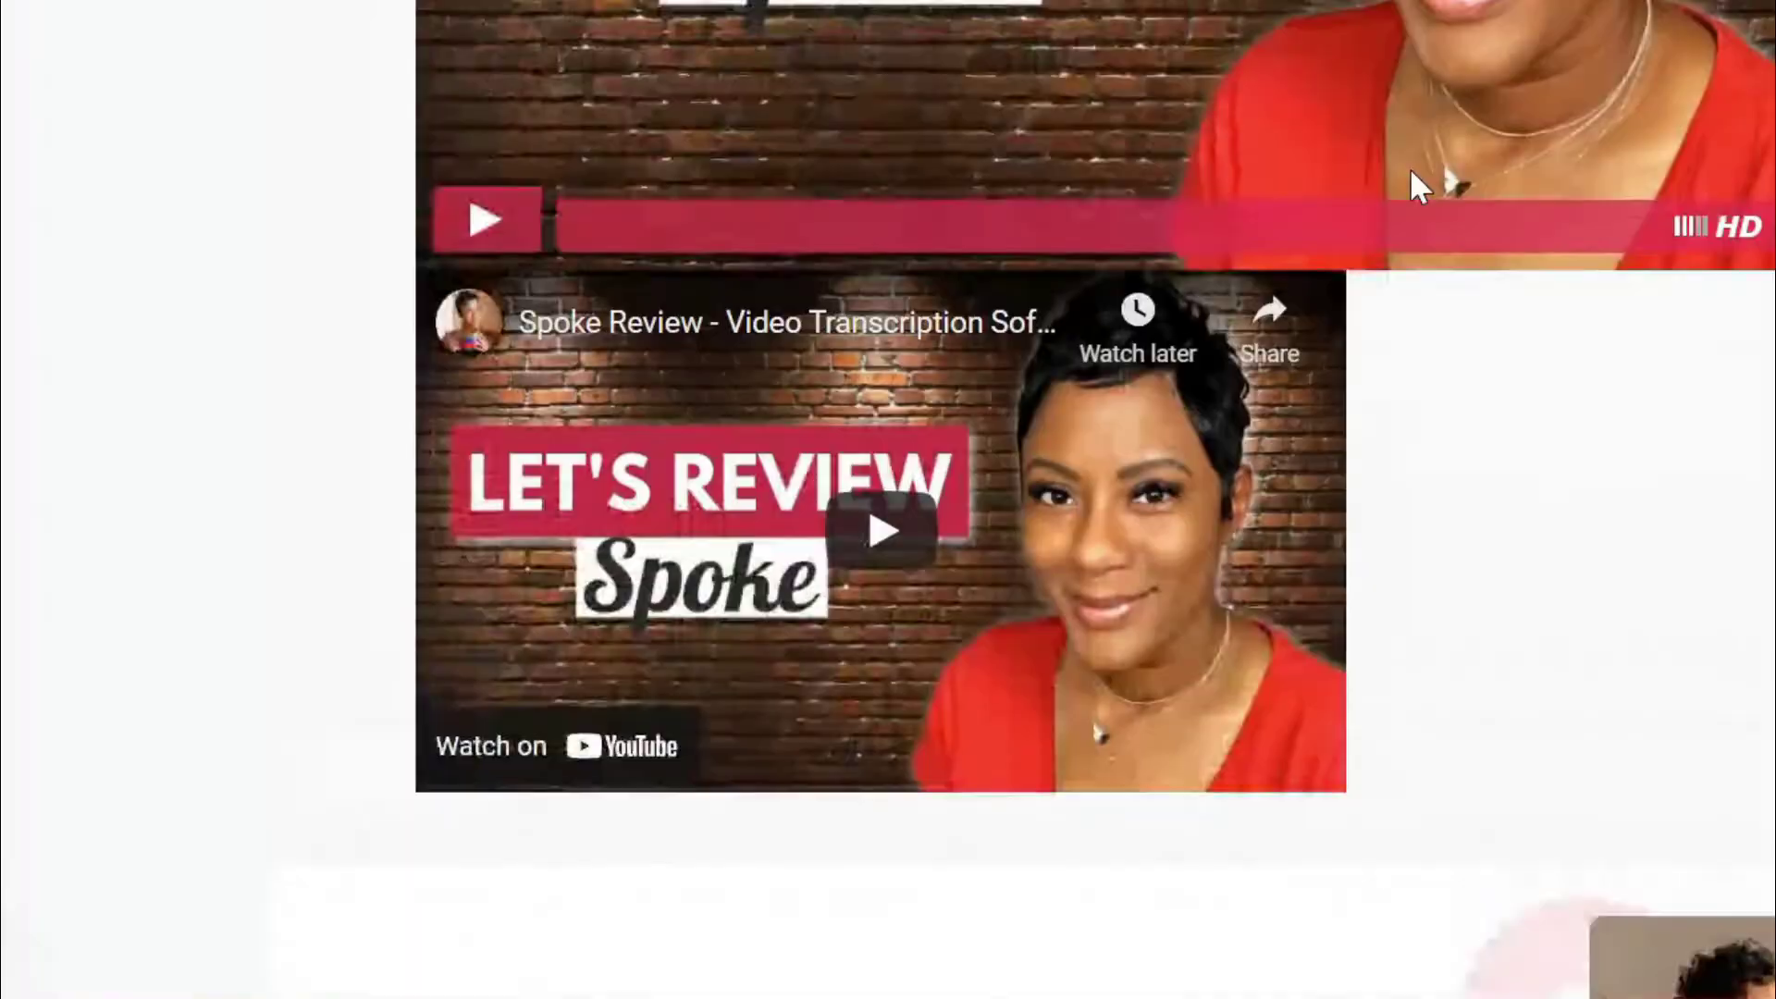
scroll(1610, 530, up, 2)
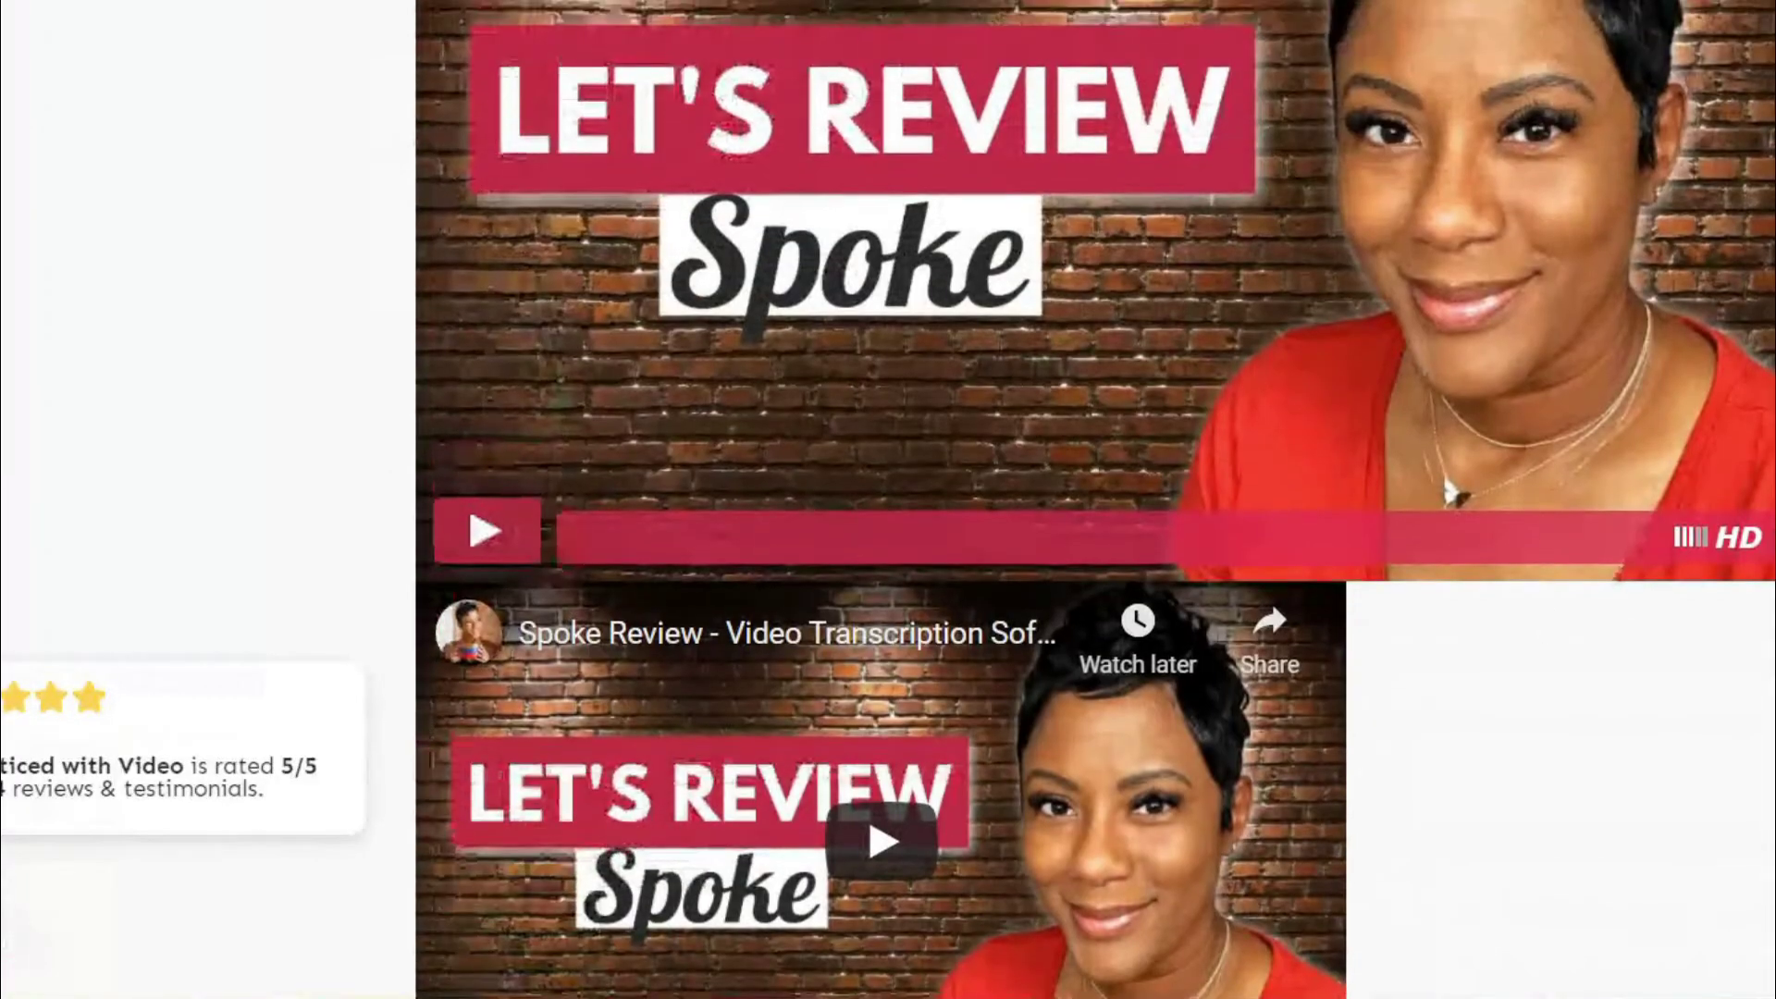
scroll(1251, 275, up, 2)
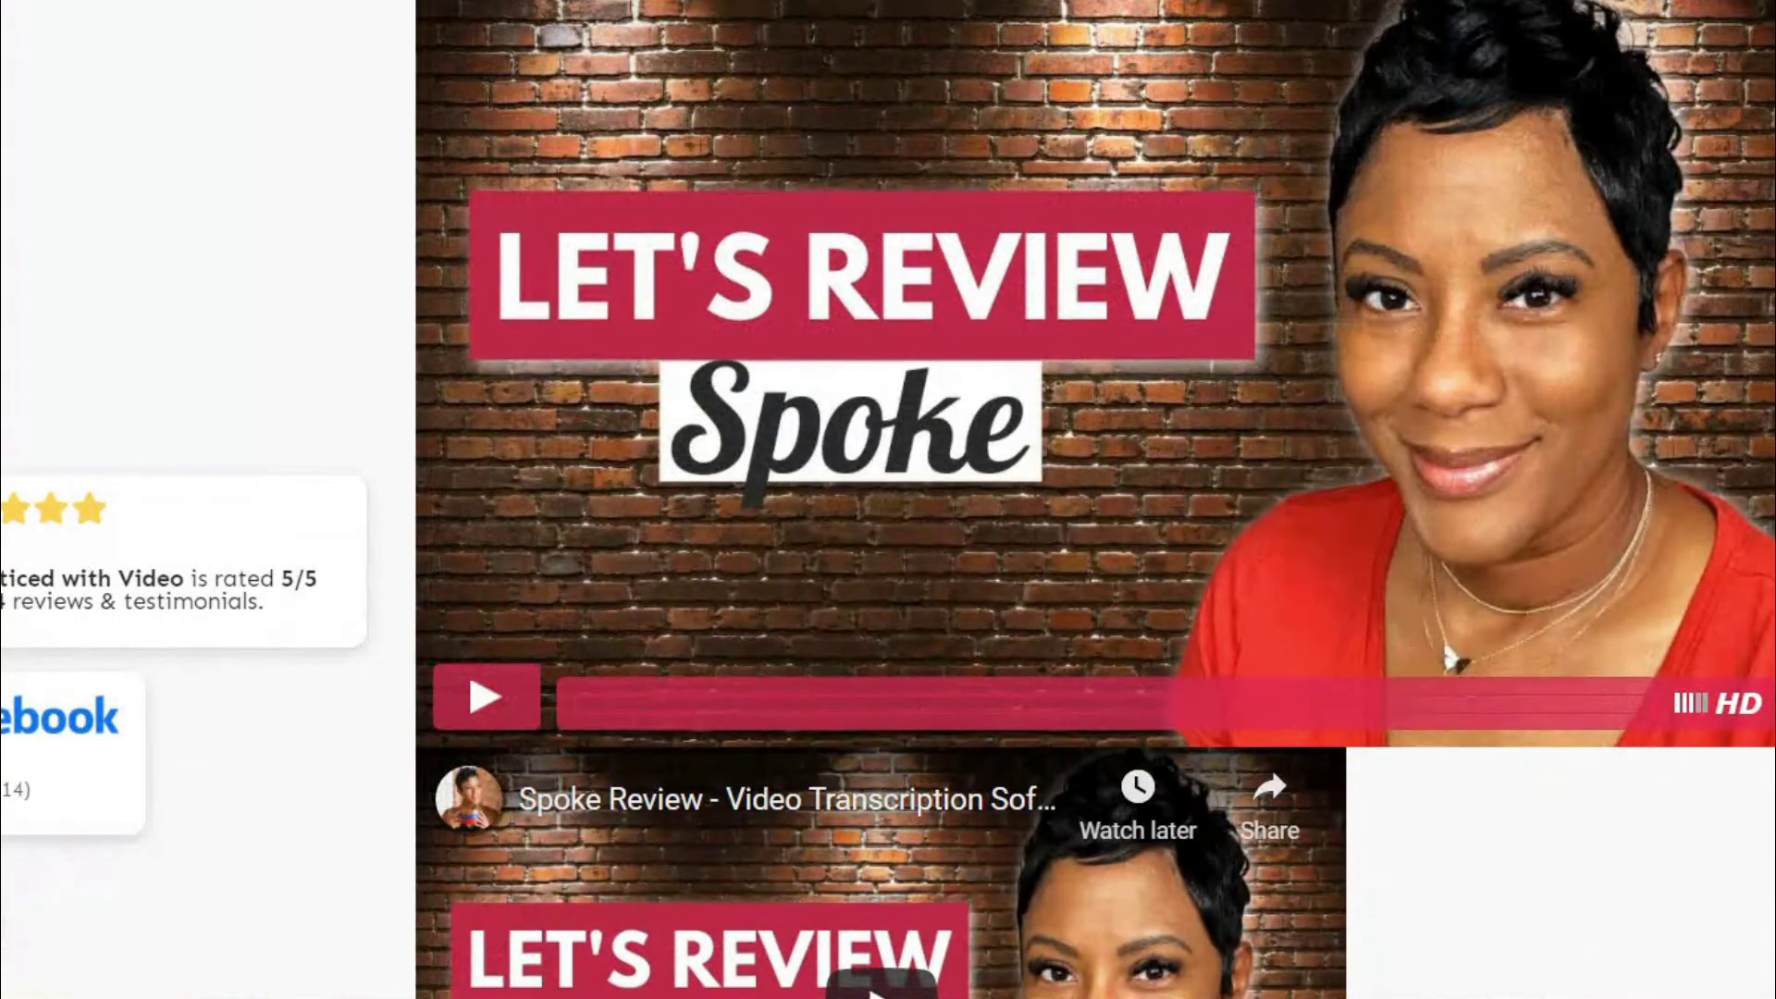
scroll(1440, 491, down, 5)
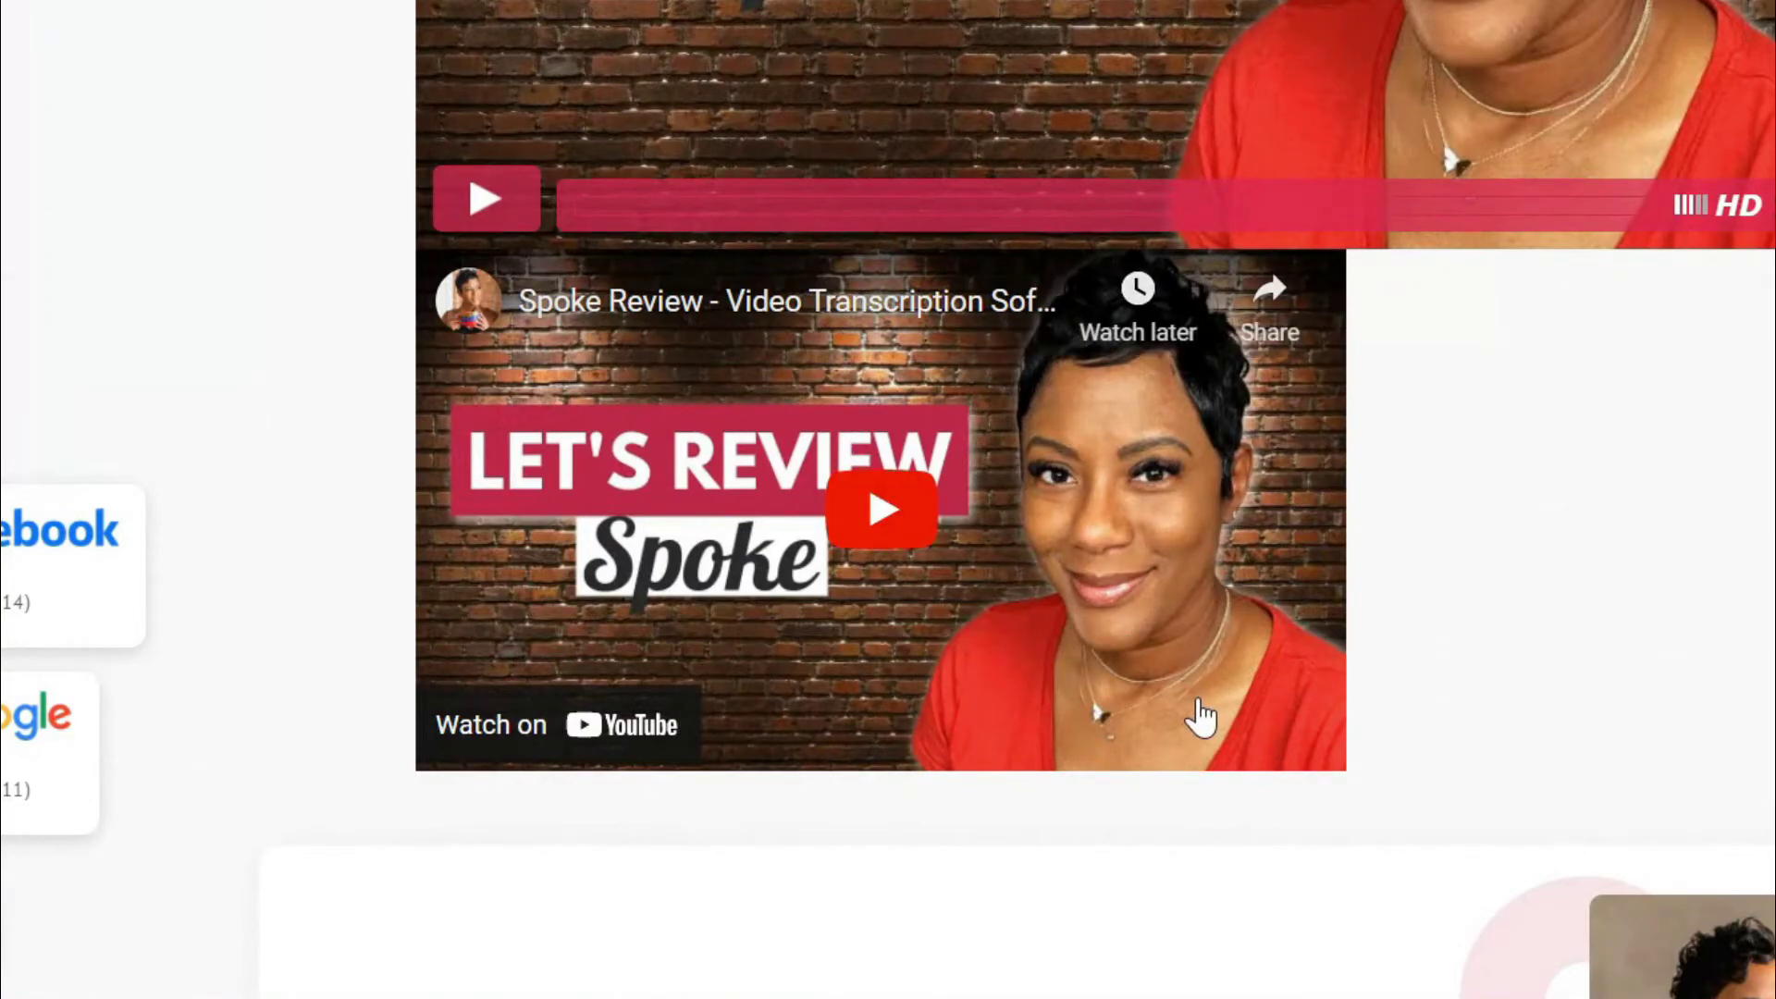
scroll(1198, 718, up, 2)
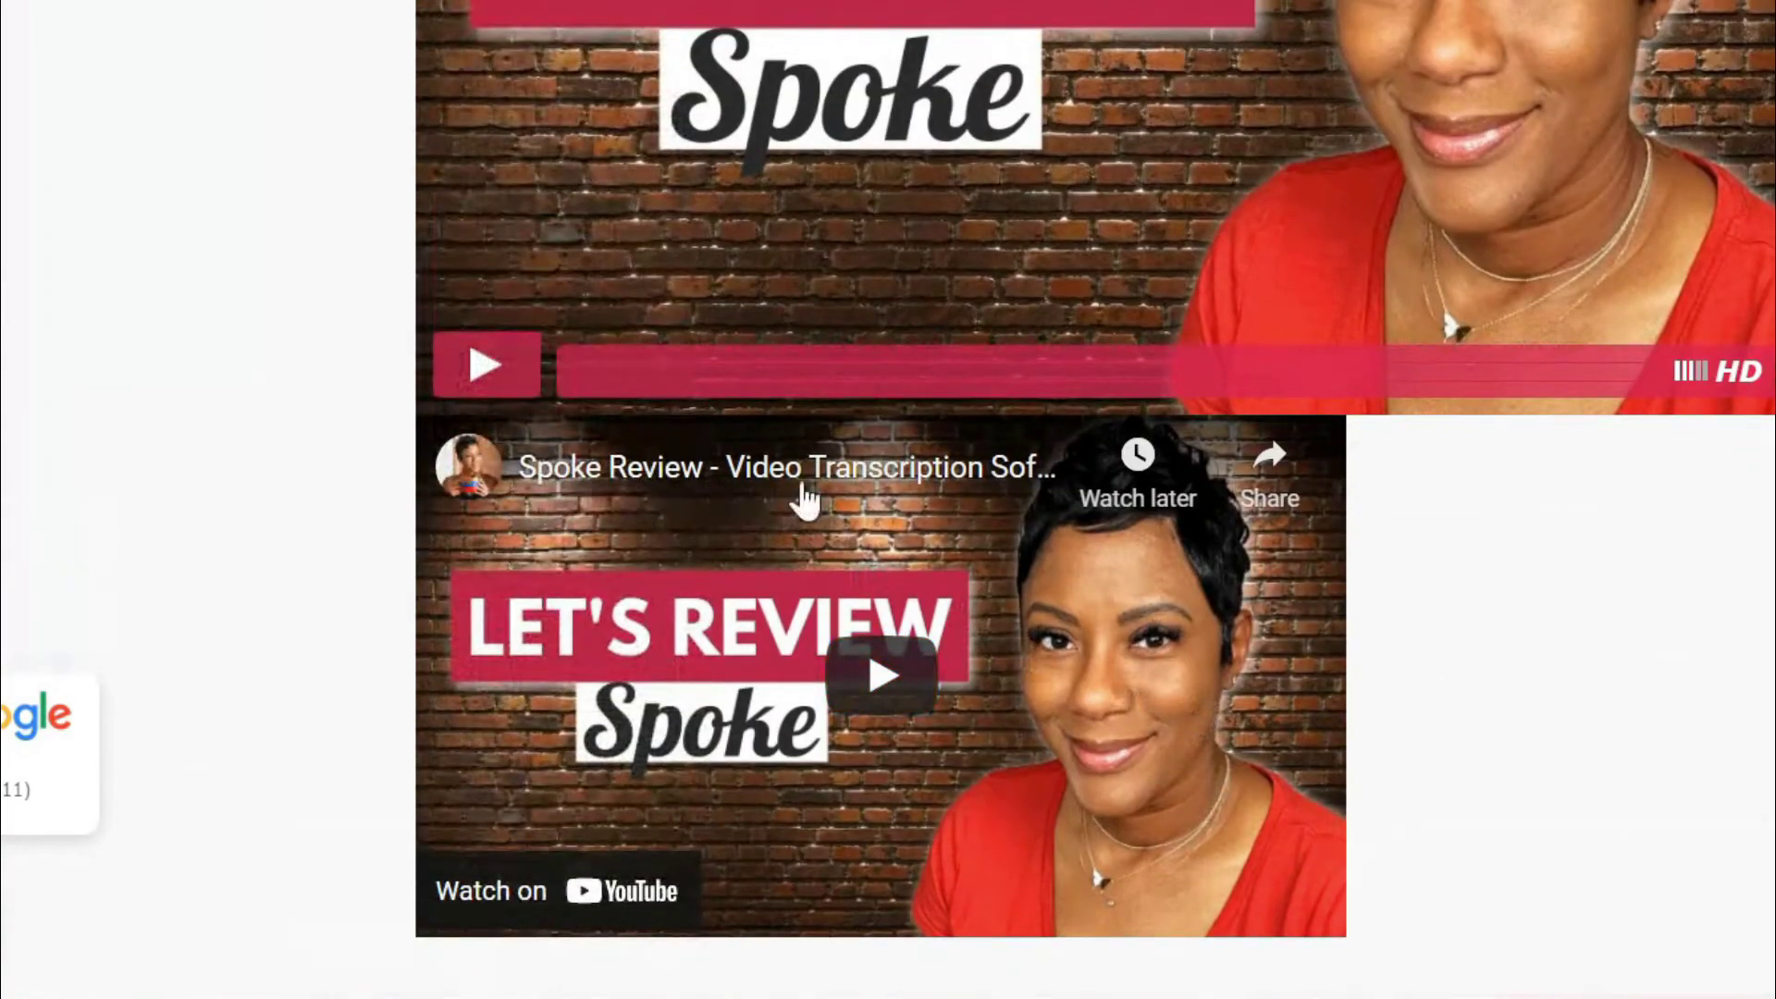
mouse_move(458, 488)
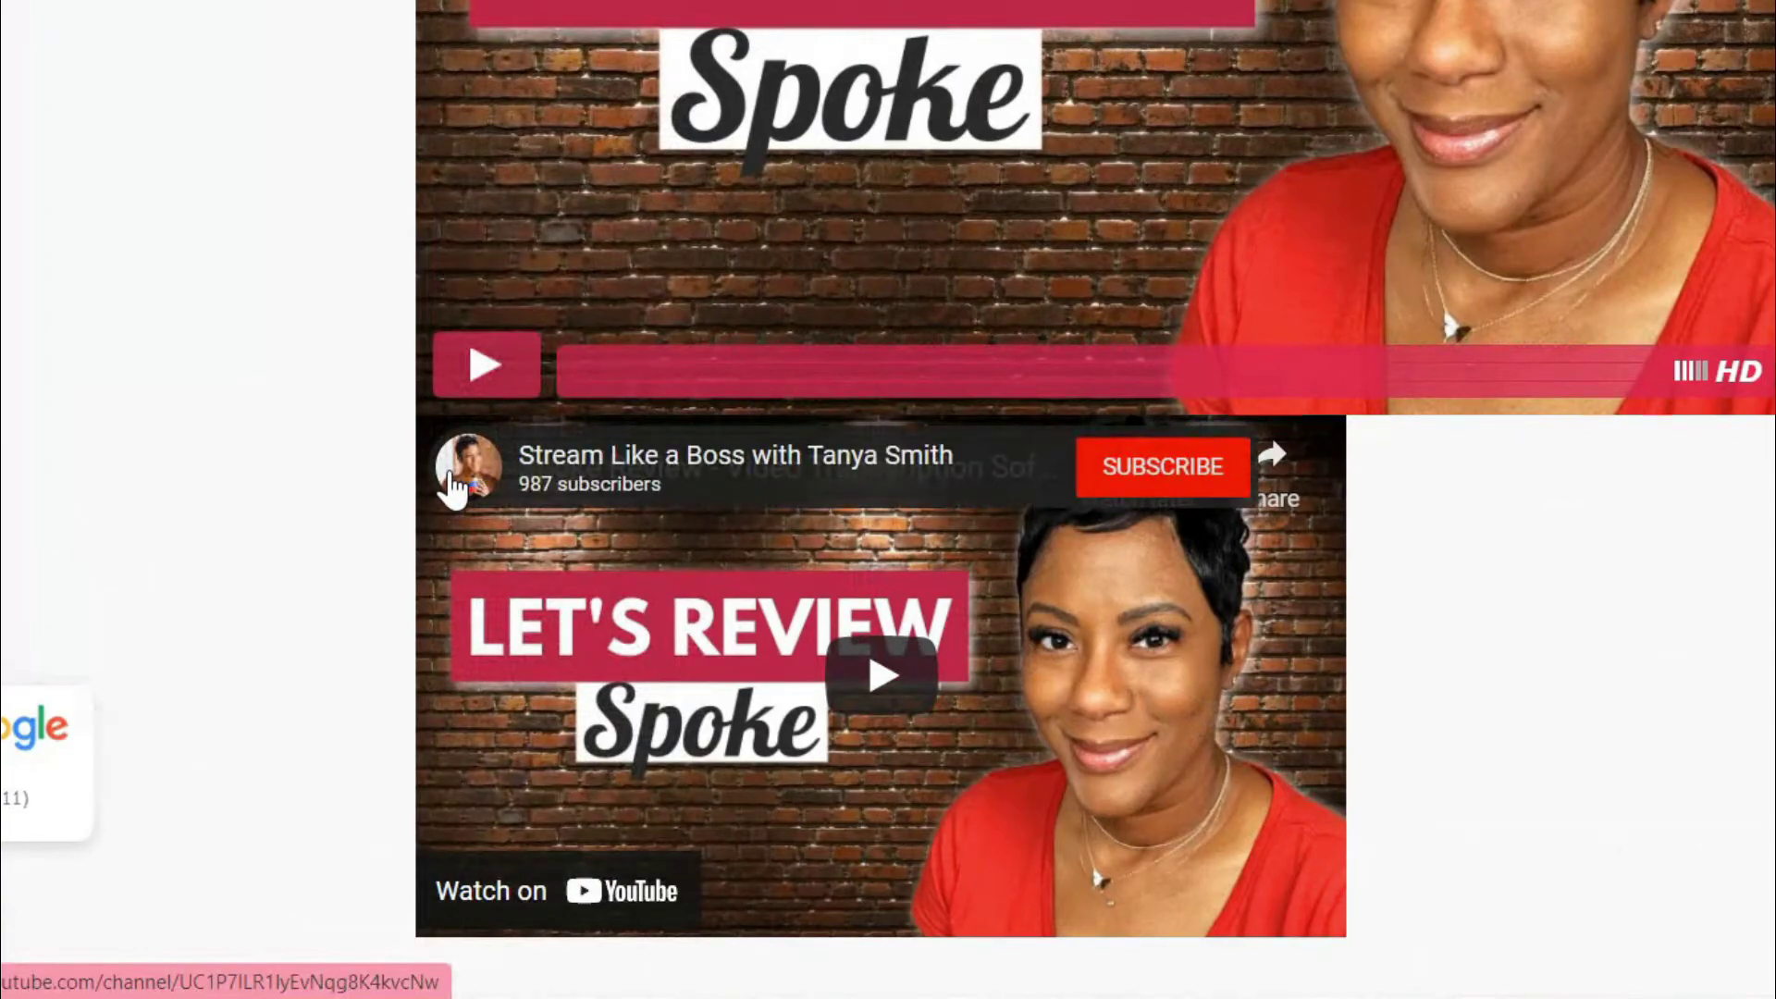